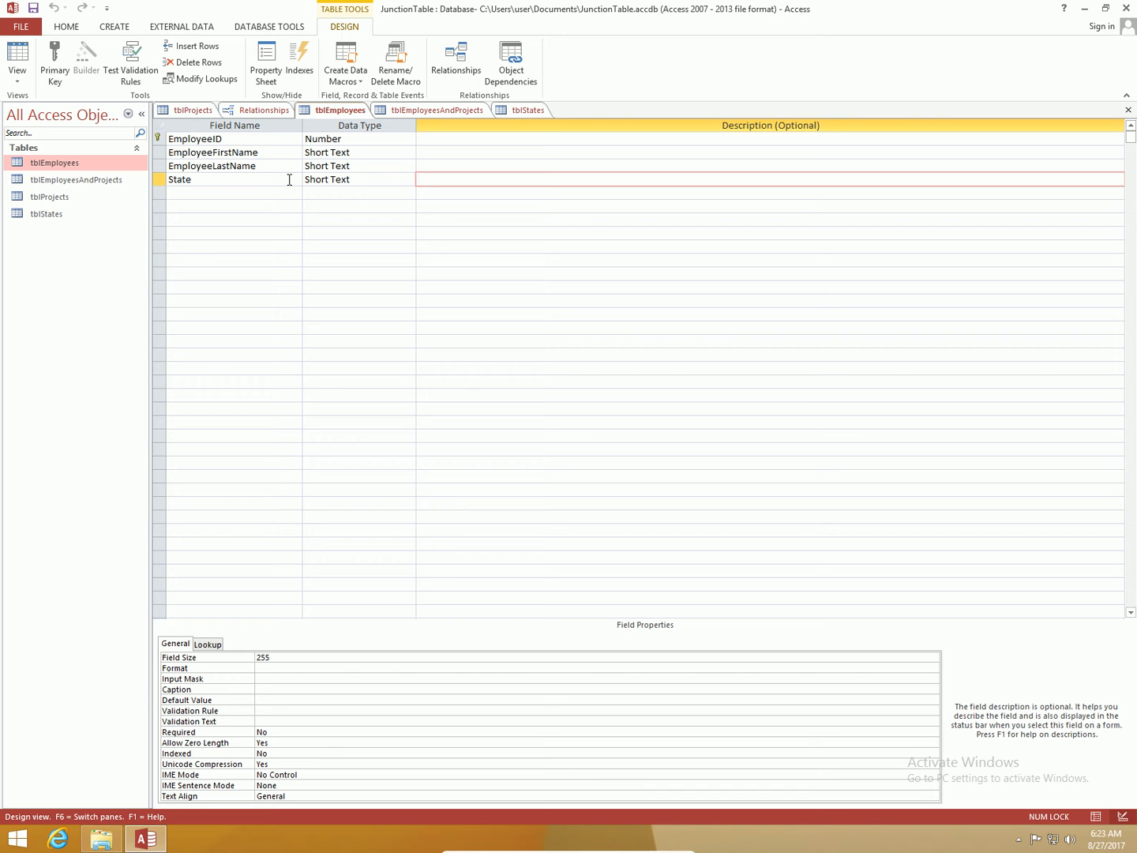
# Step: Set the State field's size to 2 in tblEmployees and save the table, accepting the data-loss warning
pyautogui.click(289, 179)
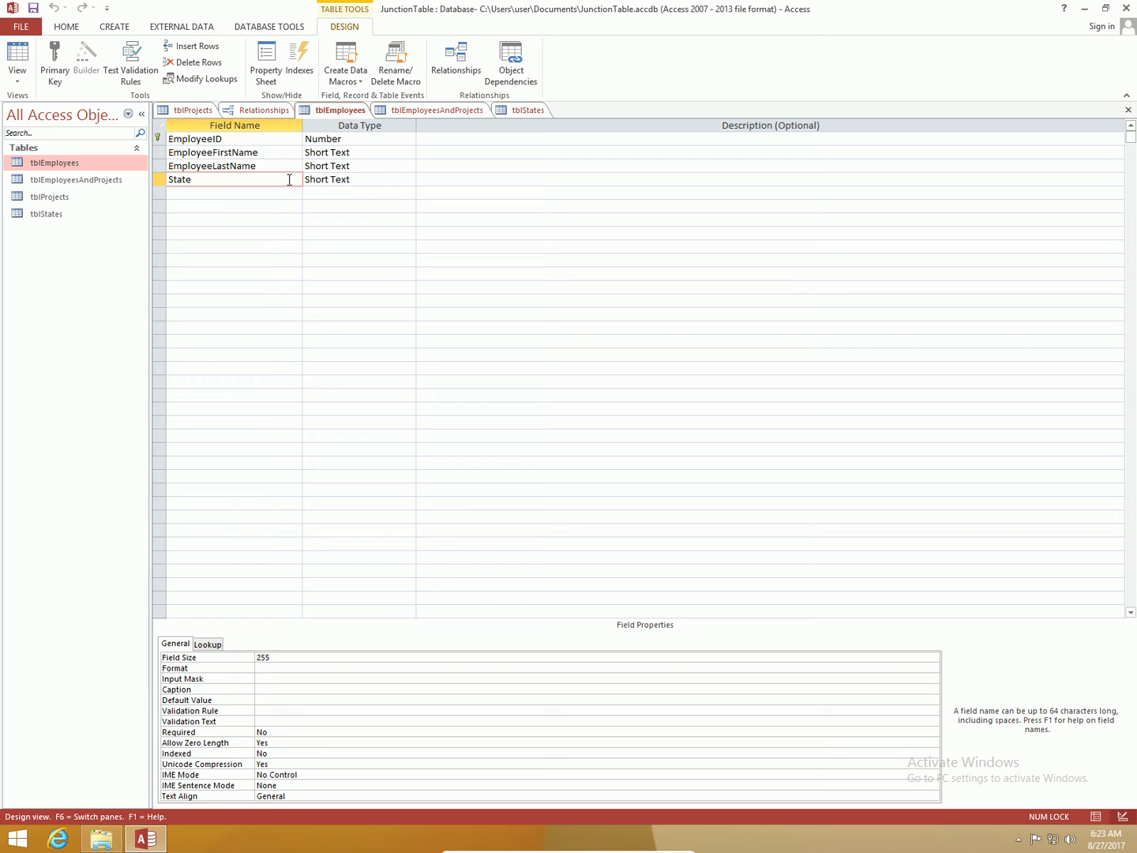
pyautogui.click(406, 180)
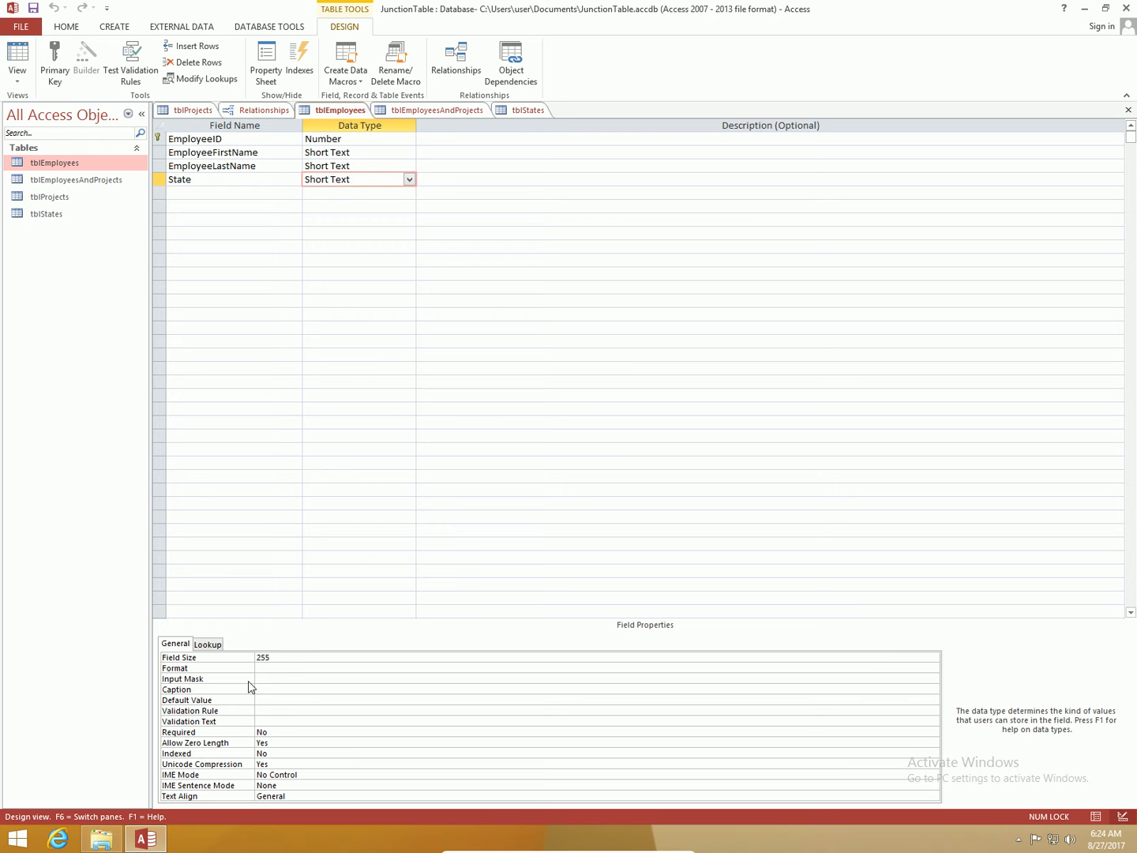
pyautogui.click(286, 660)
pyautogui.press('BackSpace')
pyautogui.press('BackSpace')
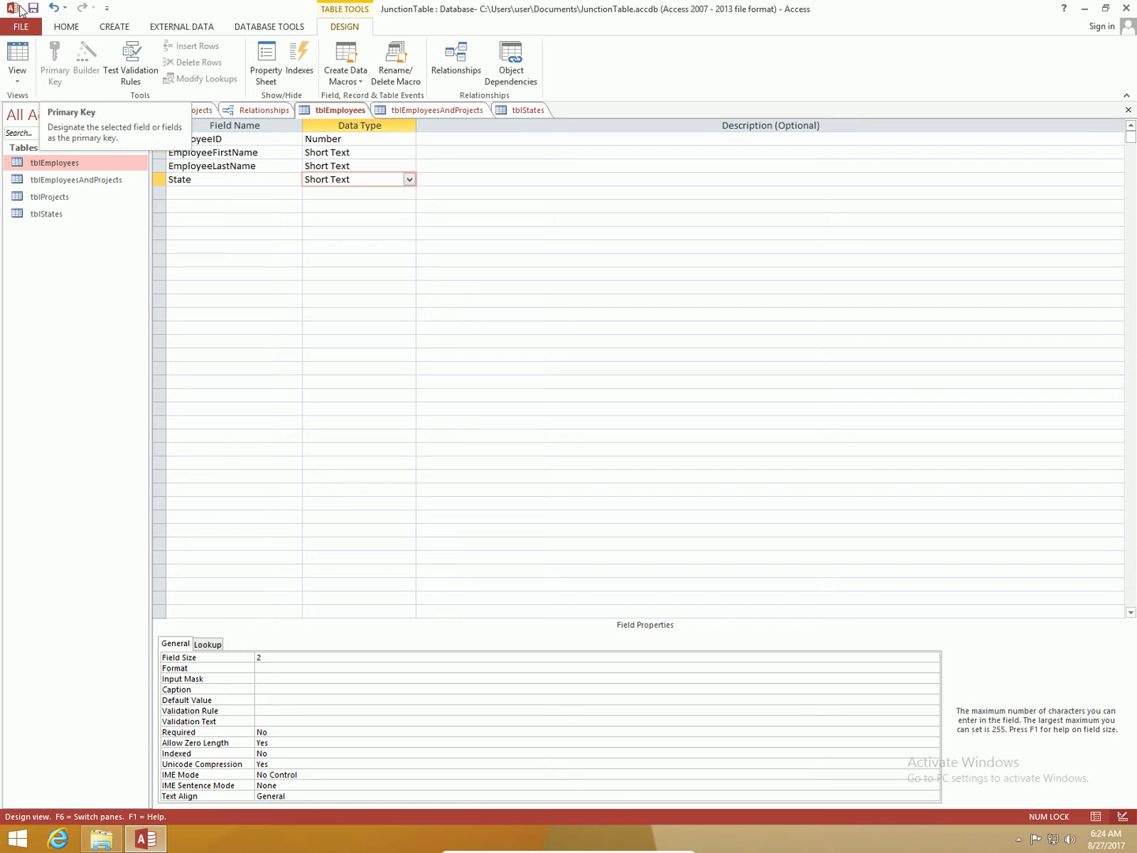
pyautogui.click(32, 8)
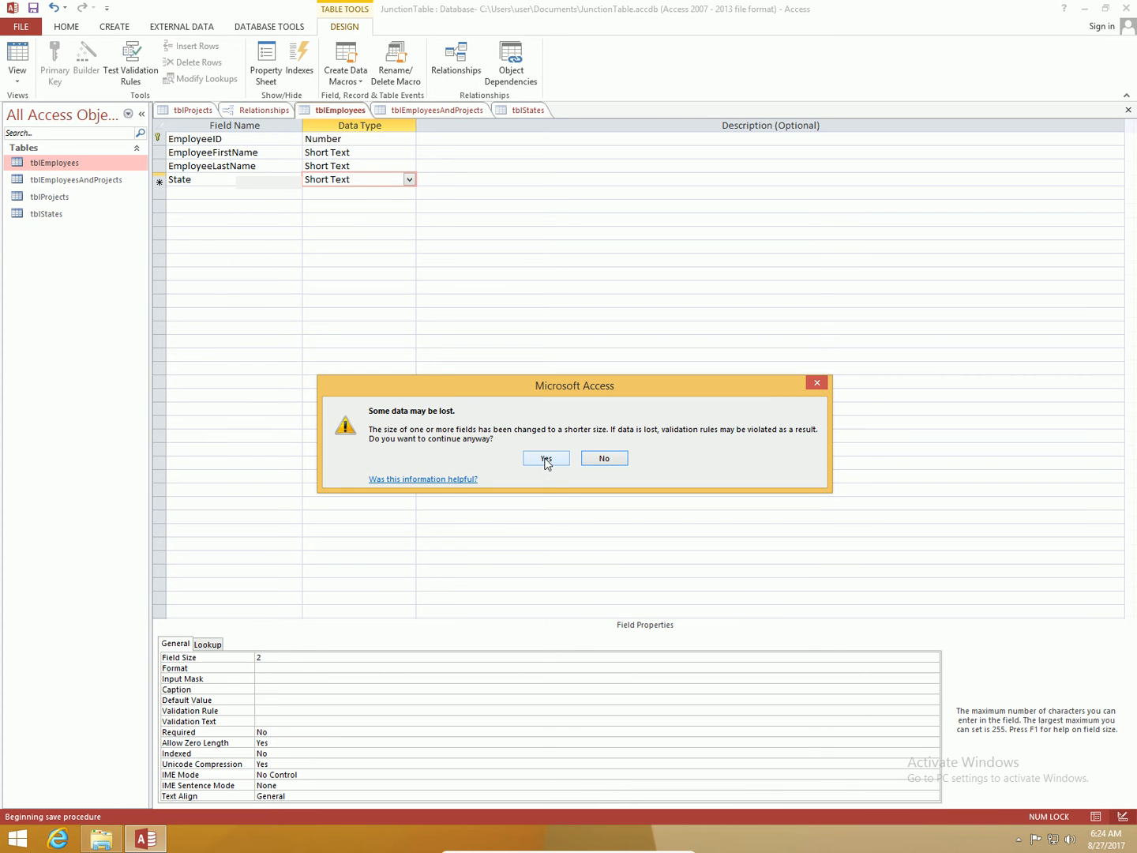
pyautogui.click(544, 460)
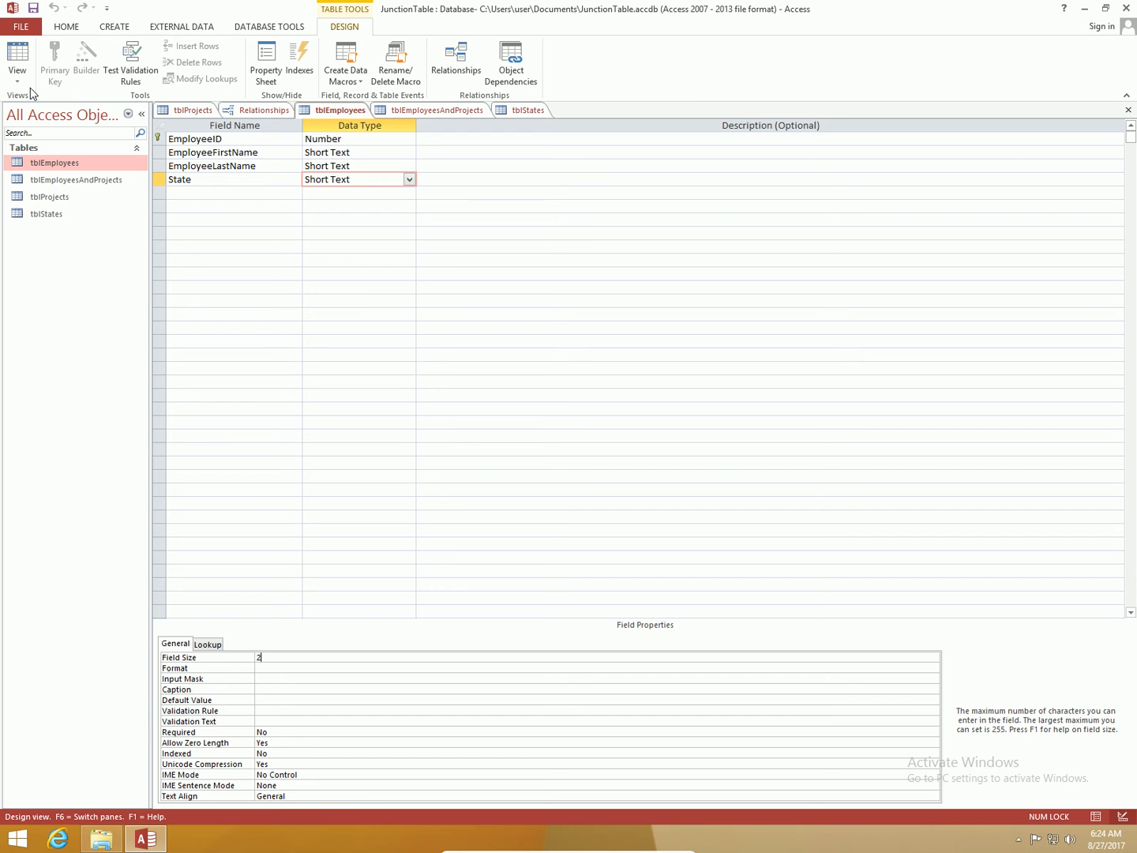
# Step: Switch to datasheet view and enter FL as the State for each of the three employee records
pyautogui.click(17, 51)
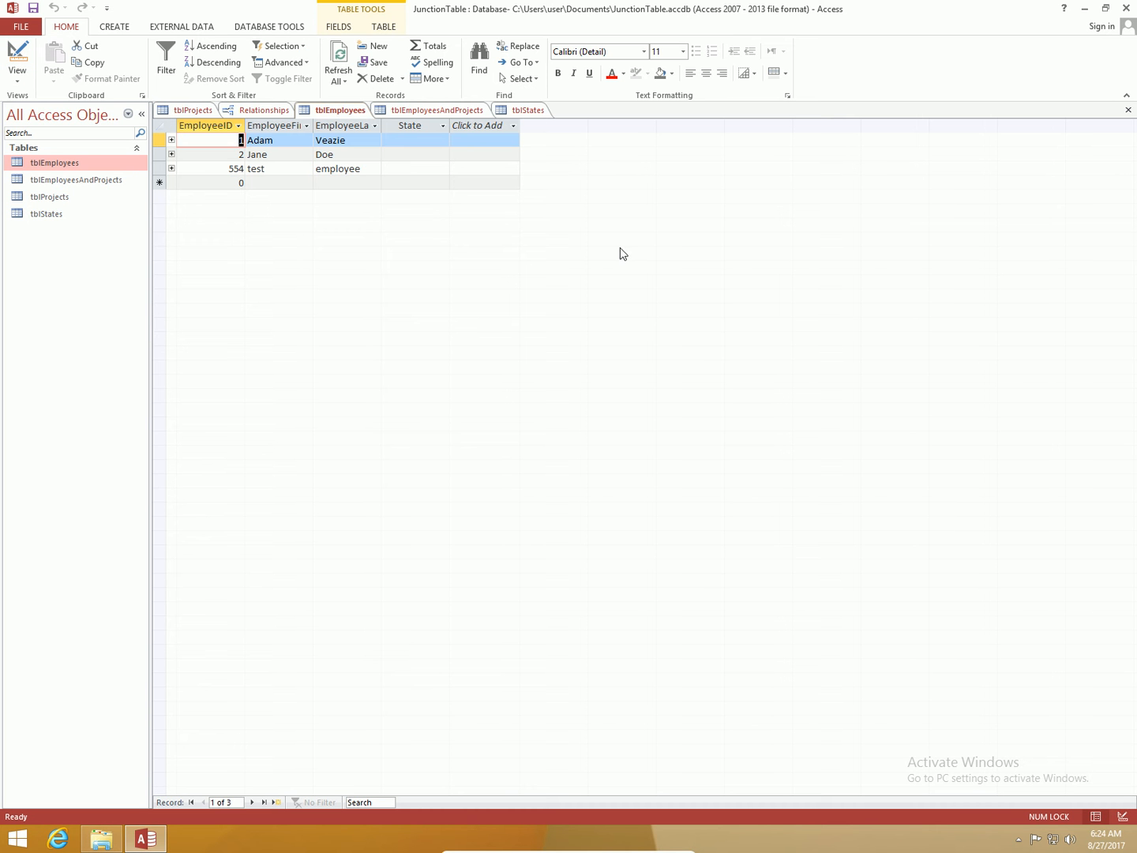
pyautogui.click(424, 141)
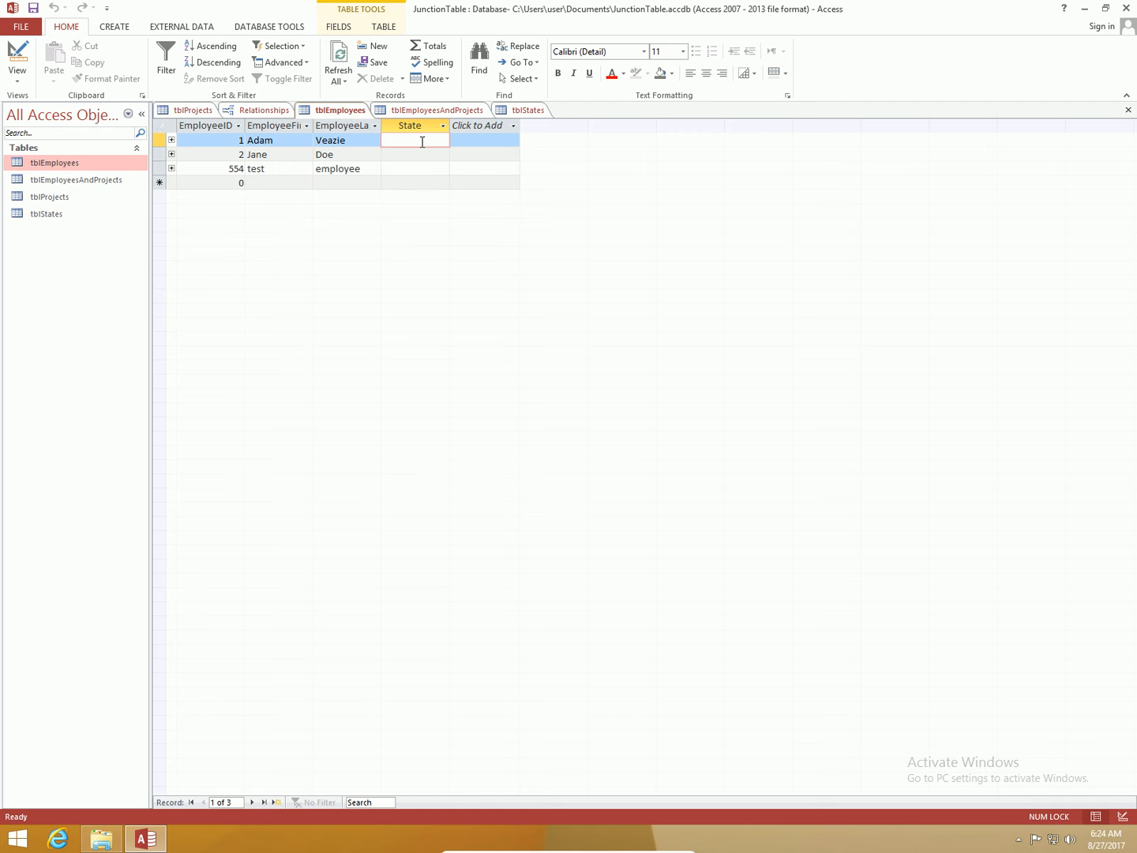
pyautogui.write('FL')
pyautogui.press('Down')
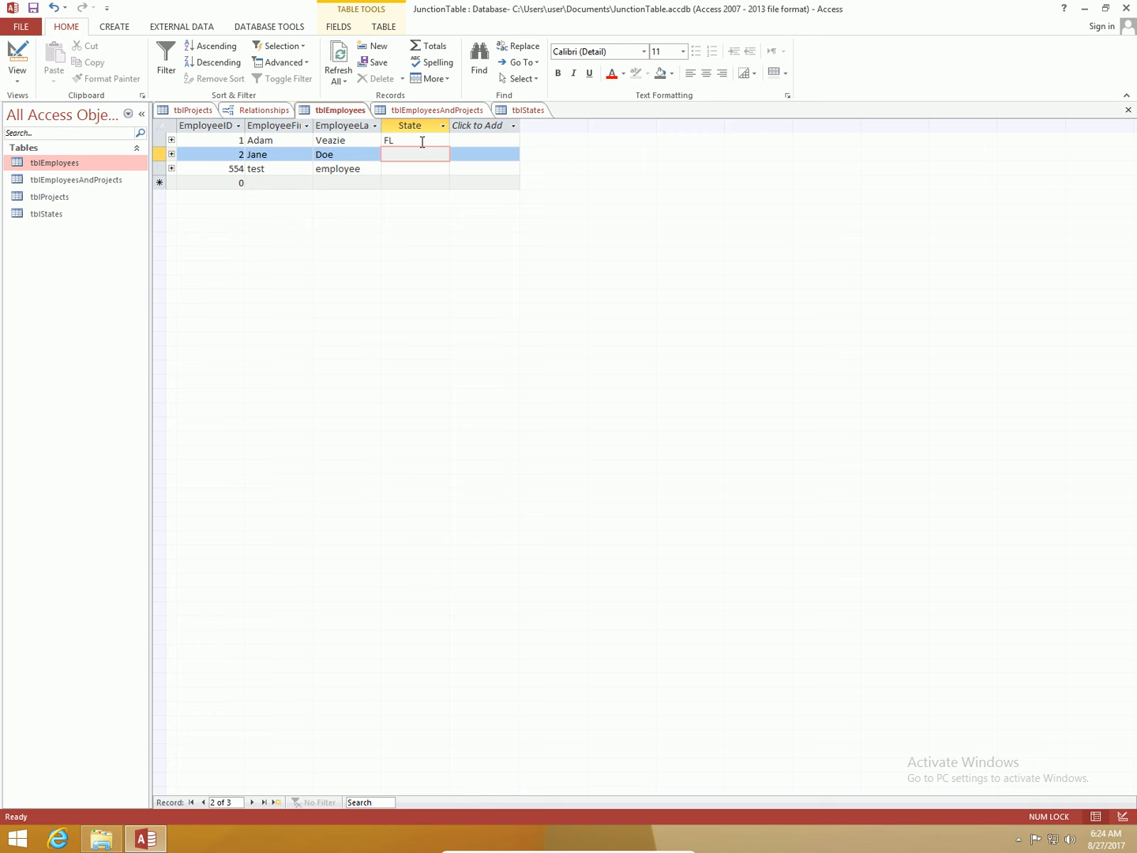
pyautogui.write('Fl')
pyautogui.press('Down')
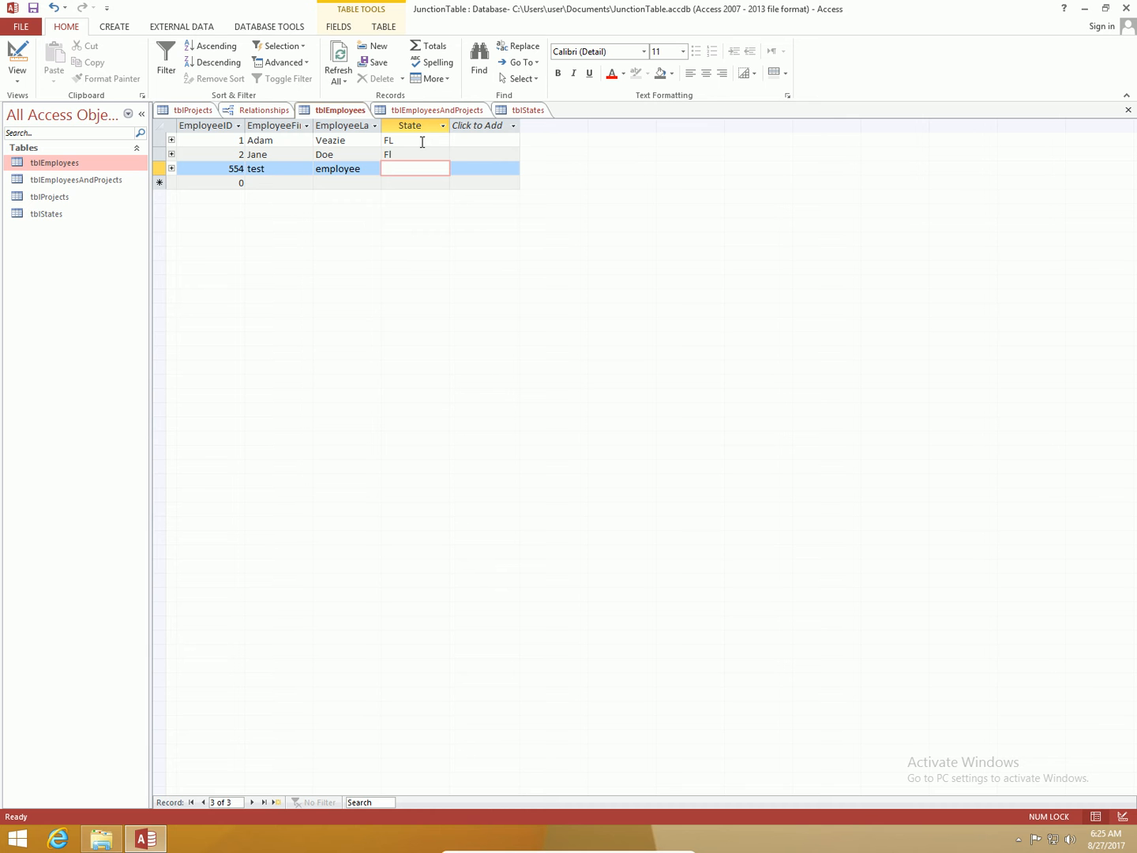
pyautogui.write('fl')
pyautogui.press('Up')
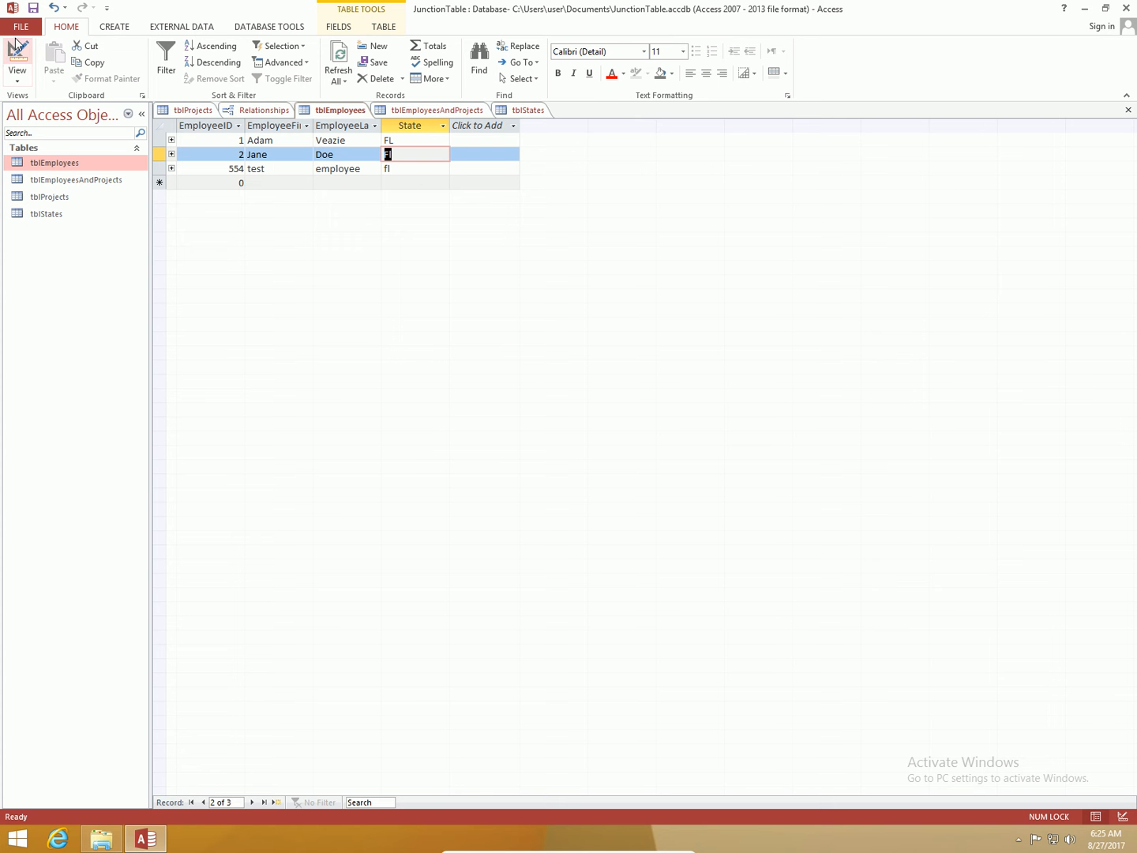
# Step: Change the State field's data type using the Lookup Wizard, taking values from the tblStates table
pyautogui.click(17, 49)
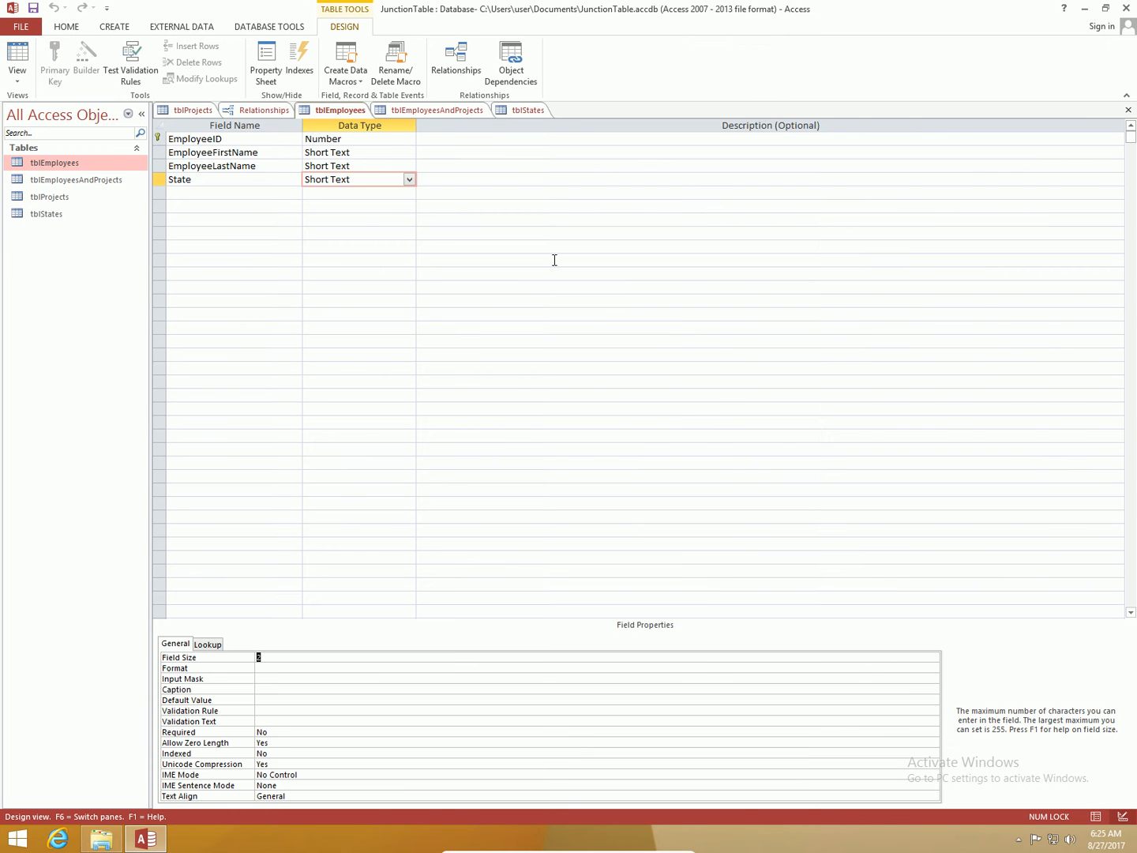
pyautogui.click(409, 182)
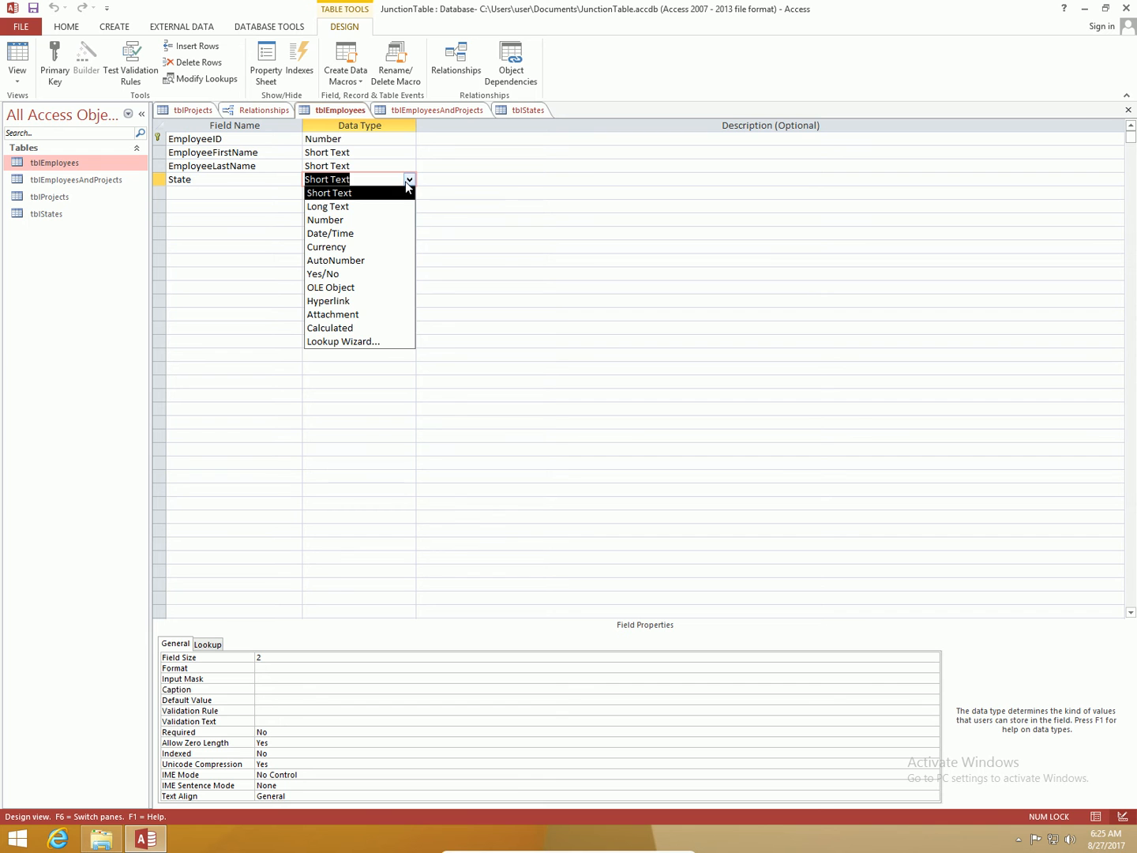
pyautogui.click(365, 343)
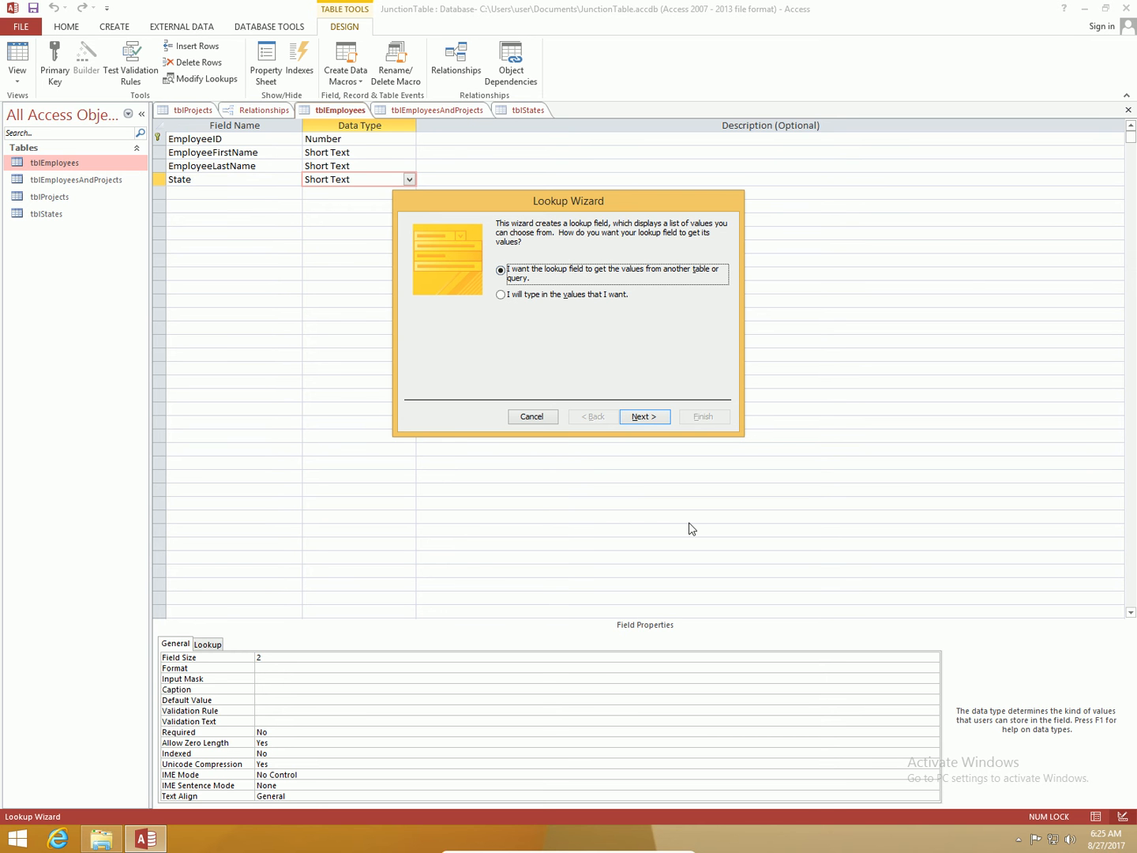
pyautogui.click(648, 419)
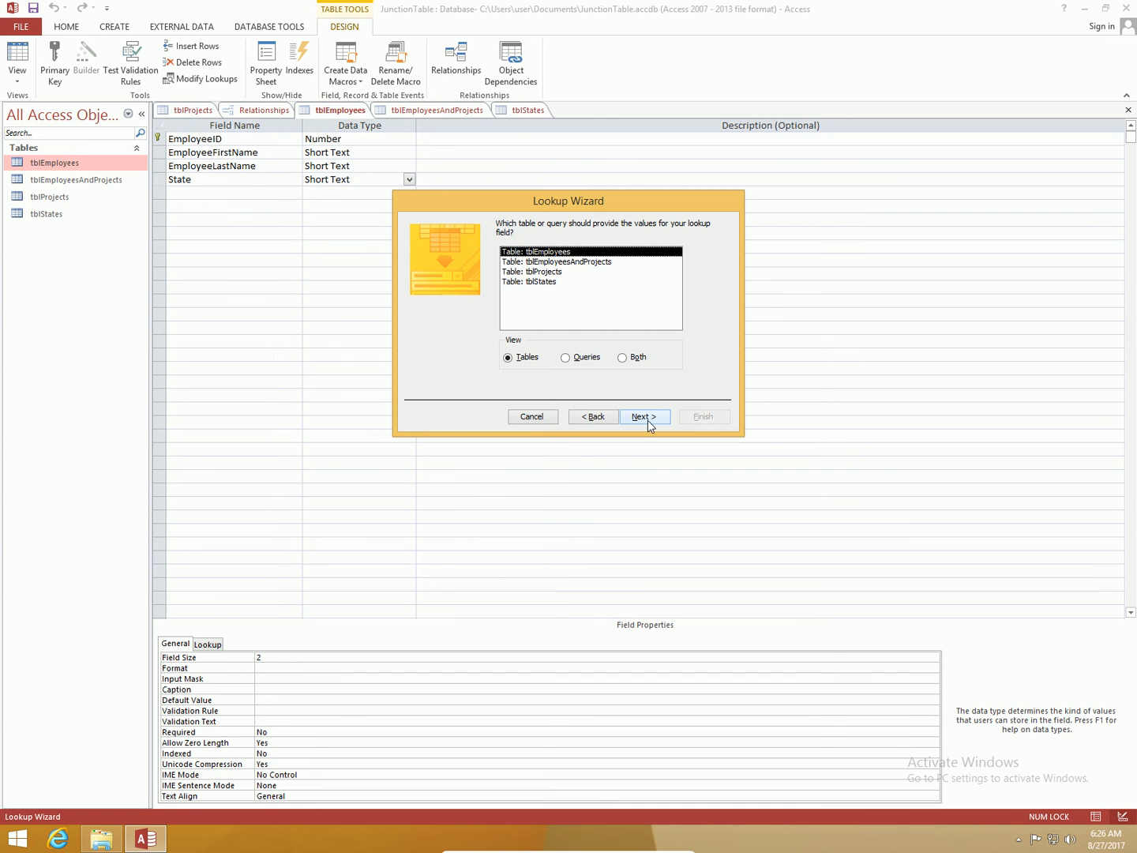
pyautogui.click(540, 282)
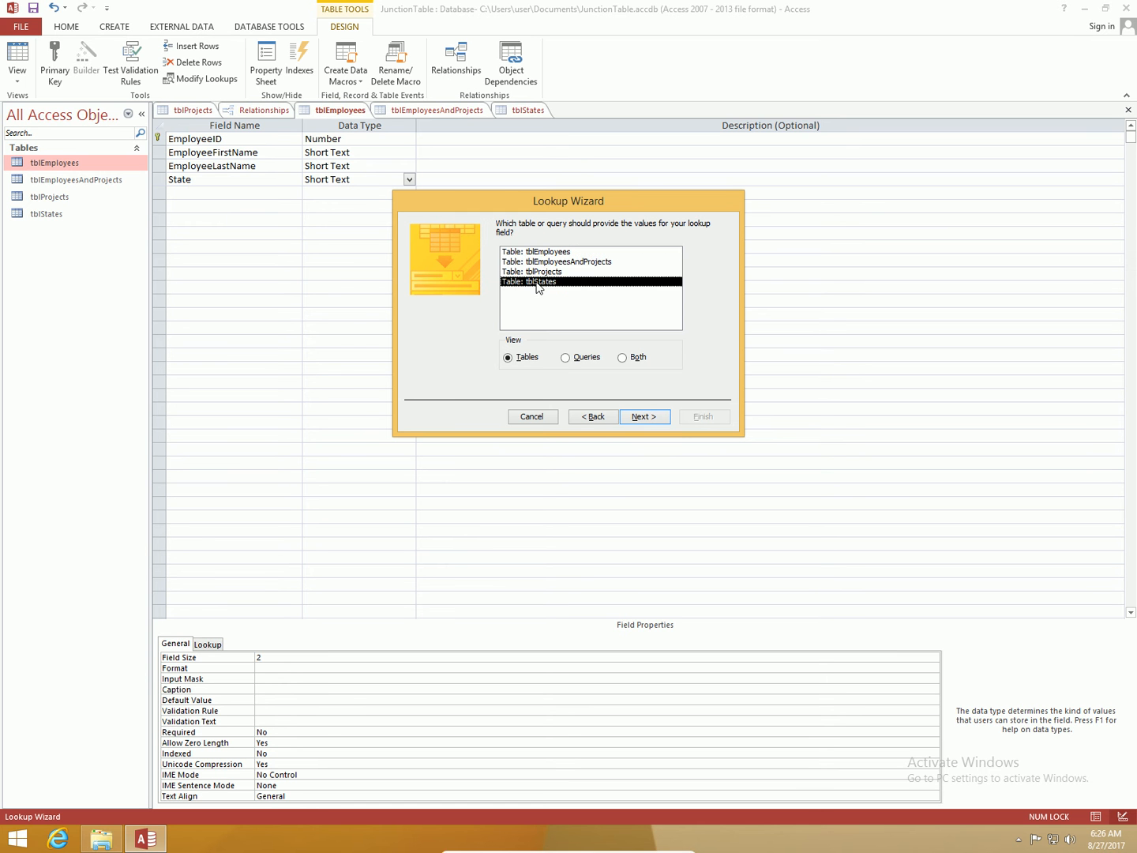
pyautogui.click(650, 420)
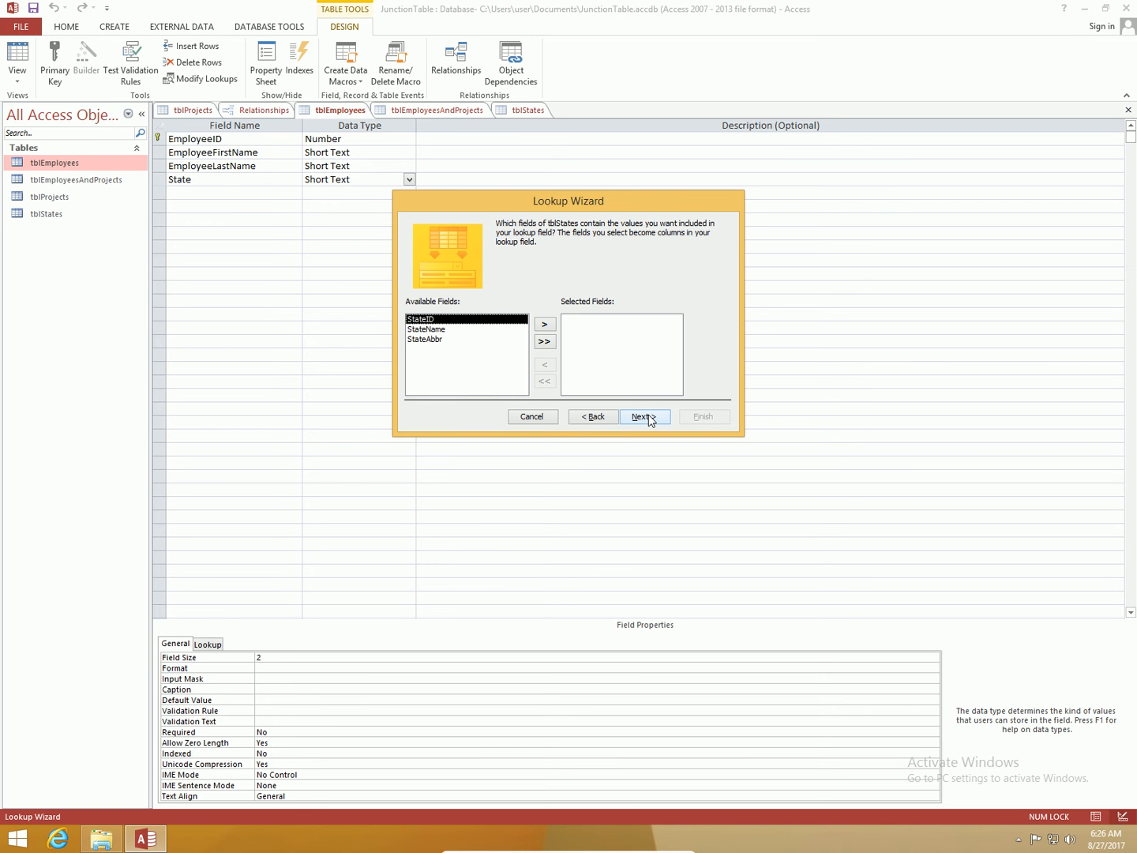
# Step: Include the StateName and StateAbbr fields in the lookup, leaving StateID out
pyautogui.click(458, 331)
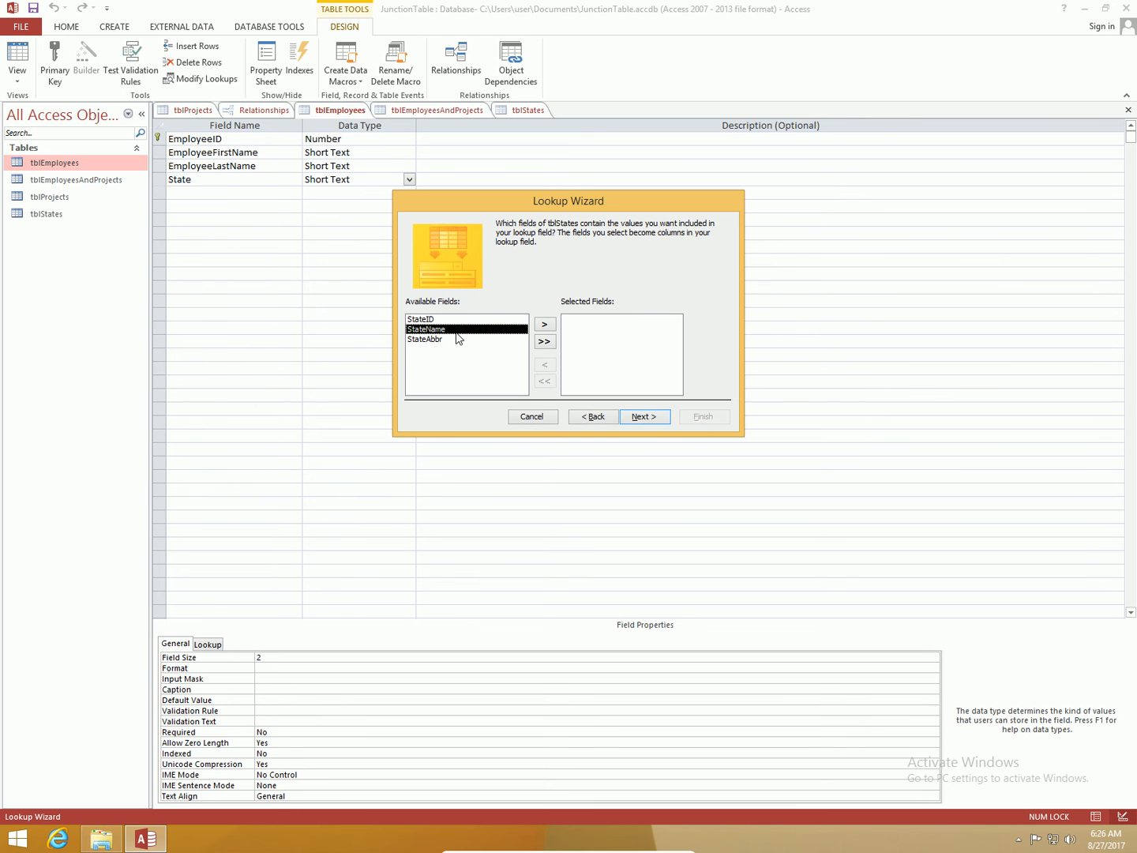
pyautogui.click(545, 342)
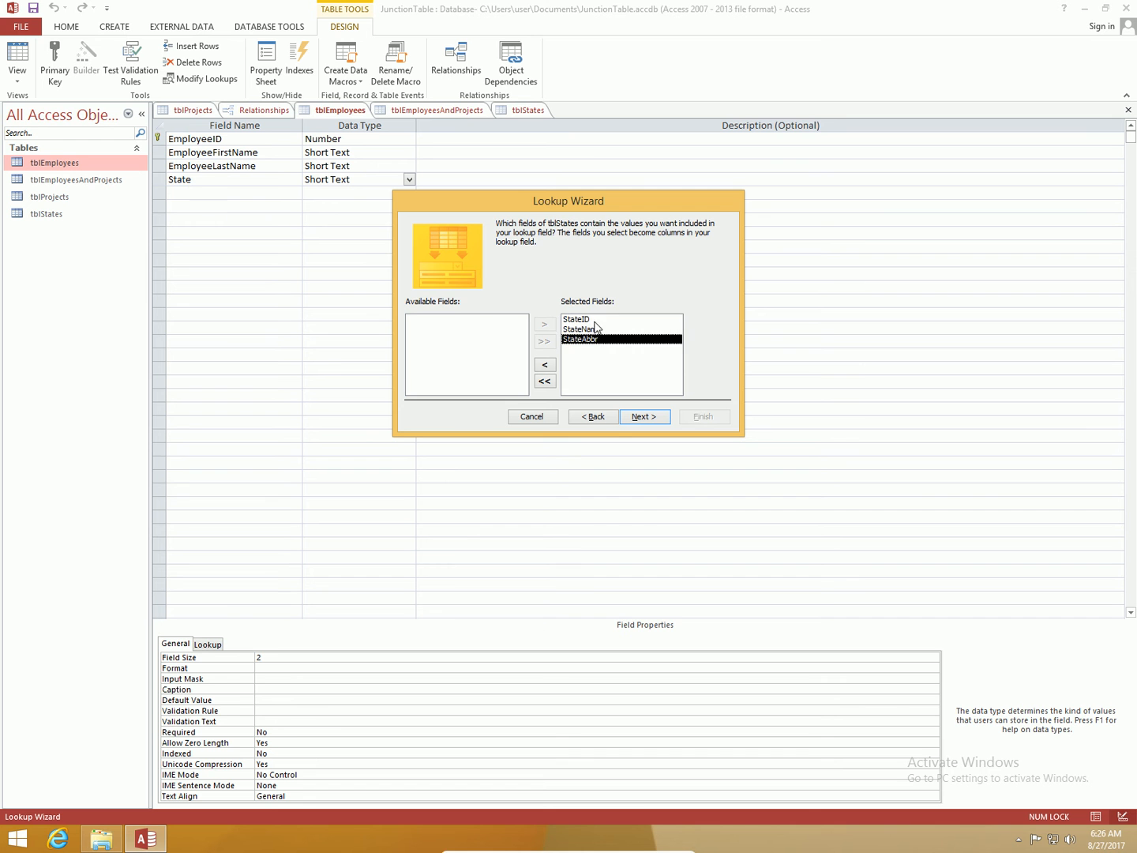
pyautogui.click(595, 323)
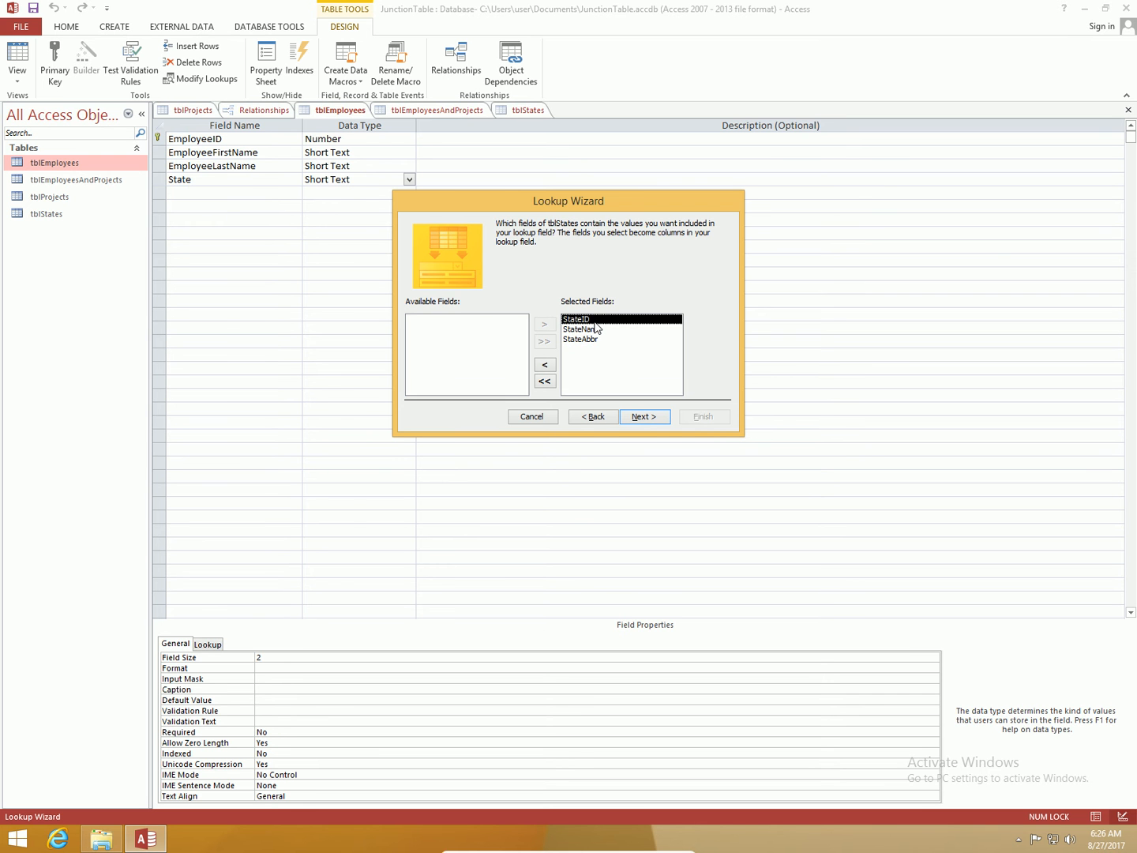
pyautogui.click(542, 368)
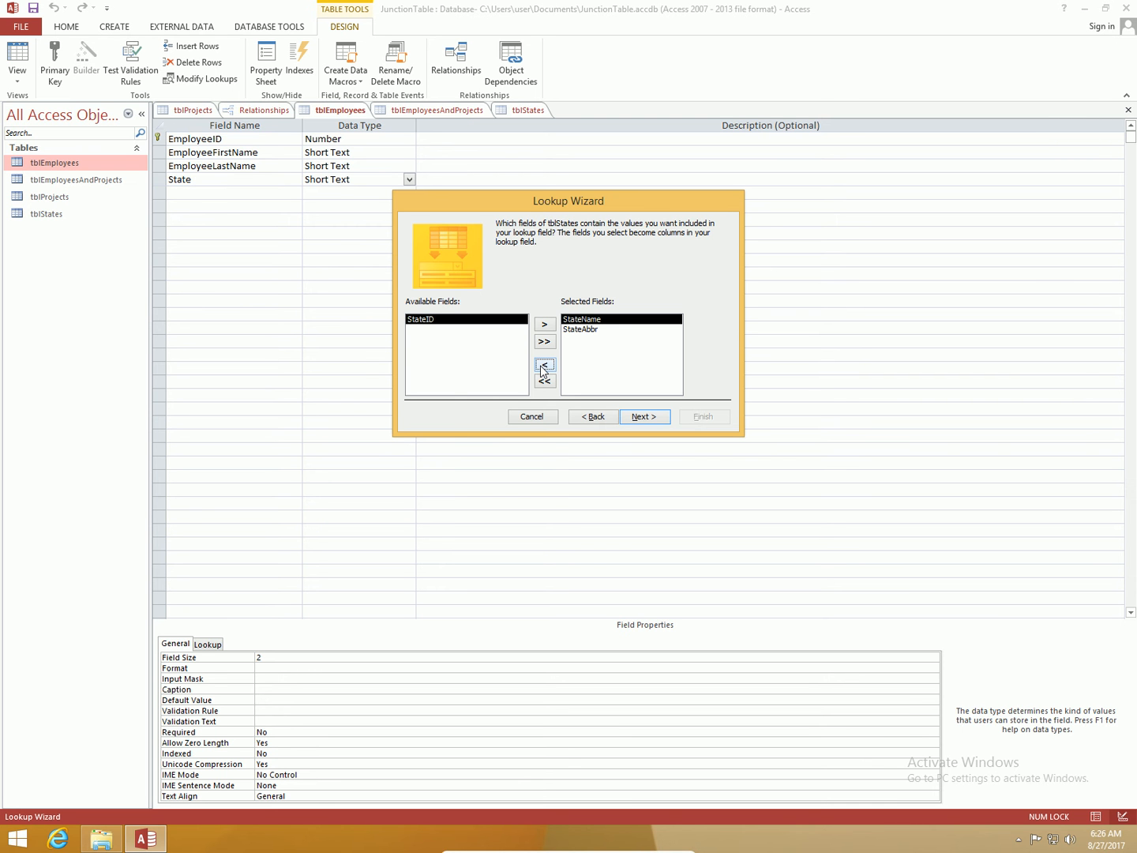
pyautogui.click(640, 416)
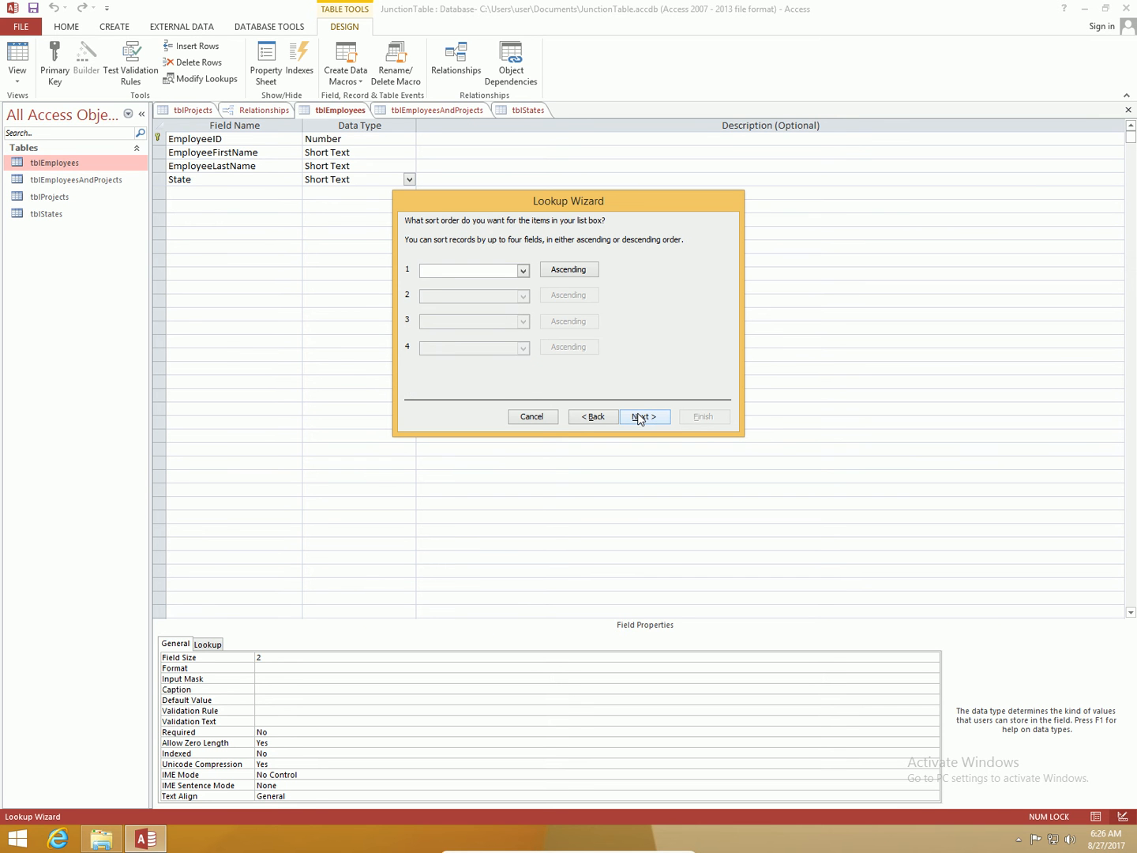
# Step: Sort the lookup items ascending by StateName, then by StateAbbr
pyautogui.click(523, 273)
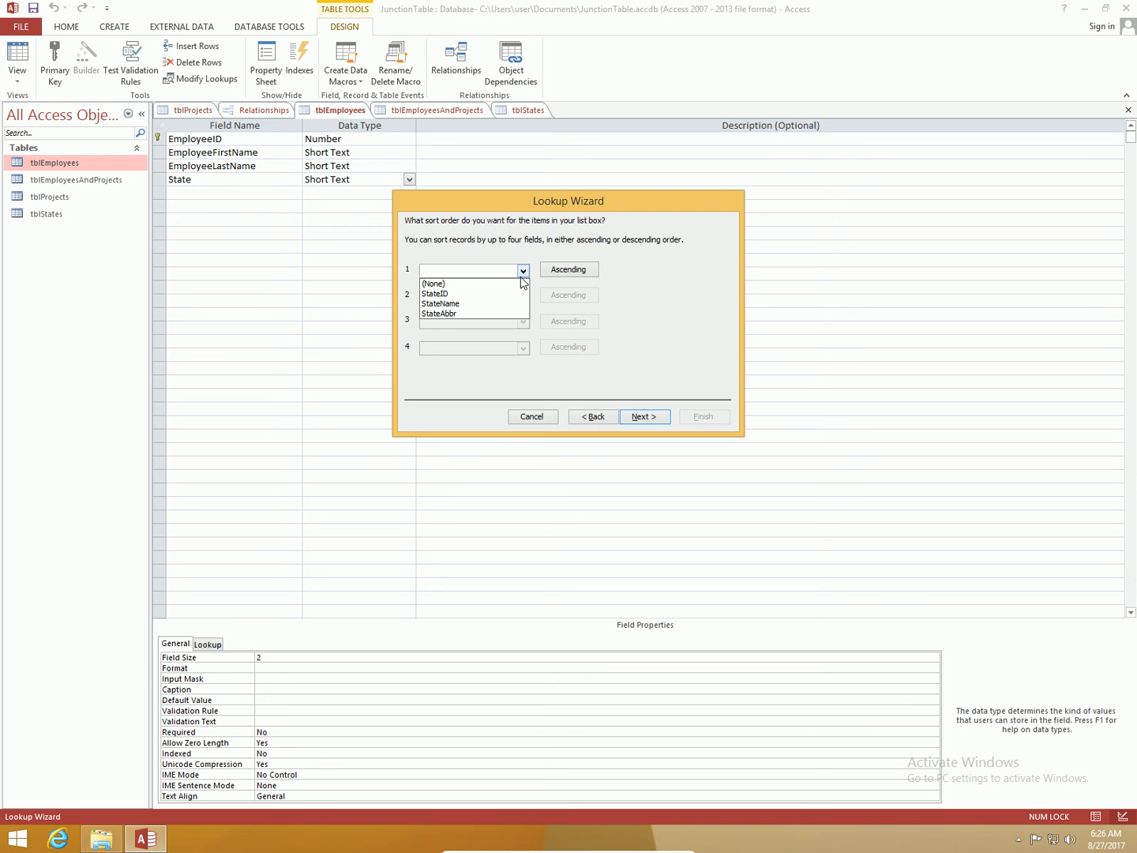
pyautogui.click(466, 305)
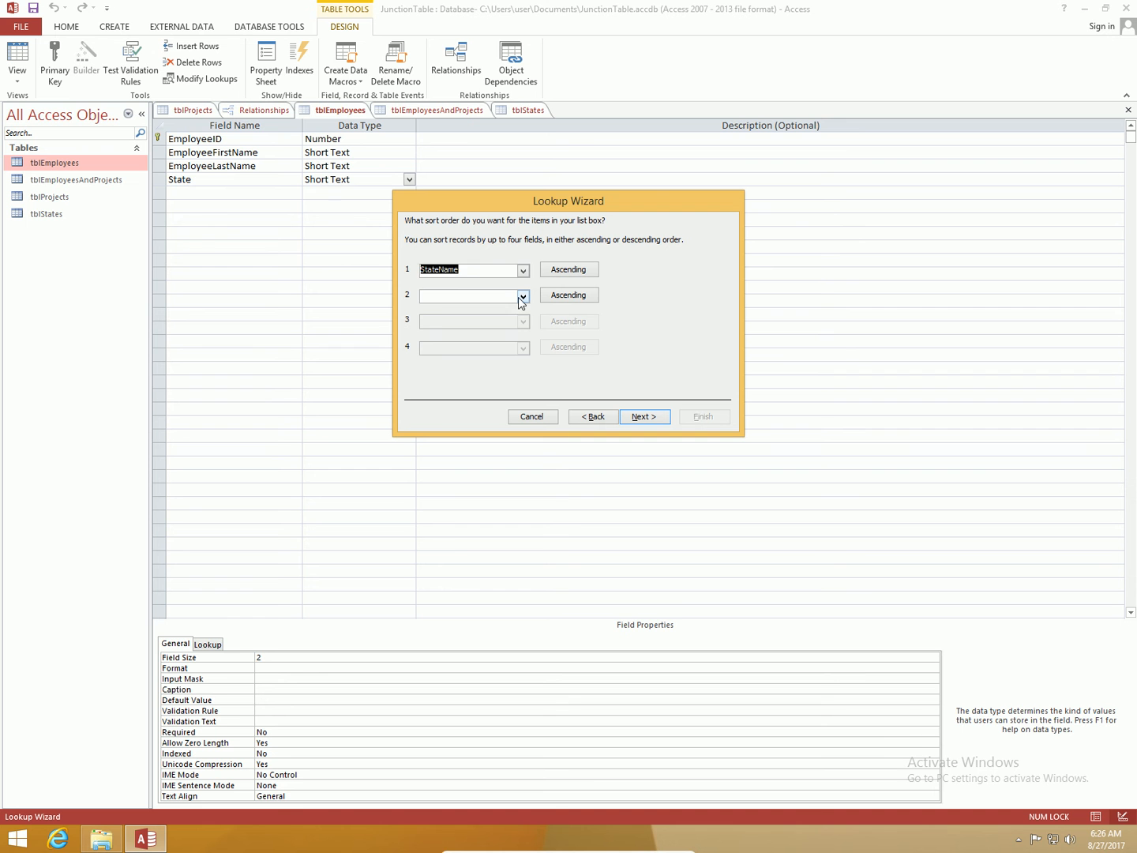
pyautogui.click(521, 297)
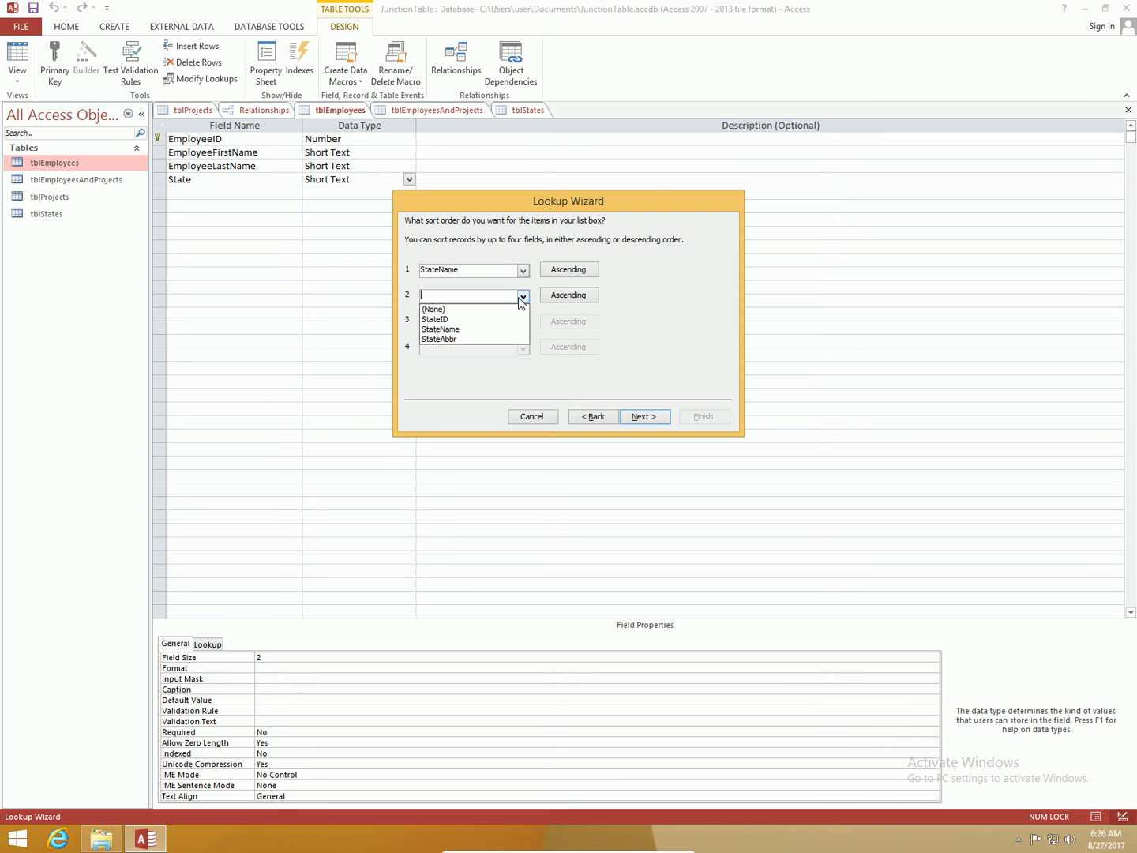
pyautogui.click(454, 338)
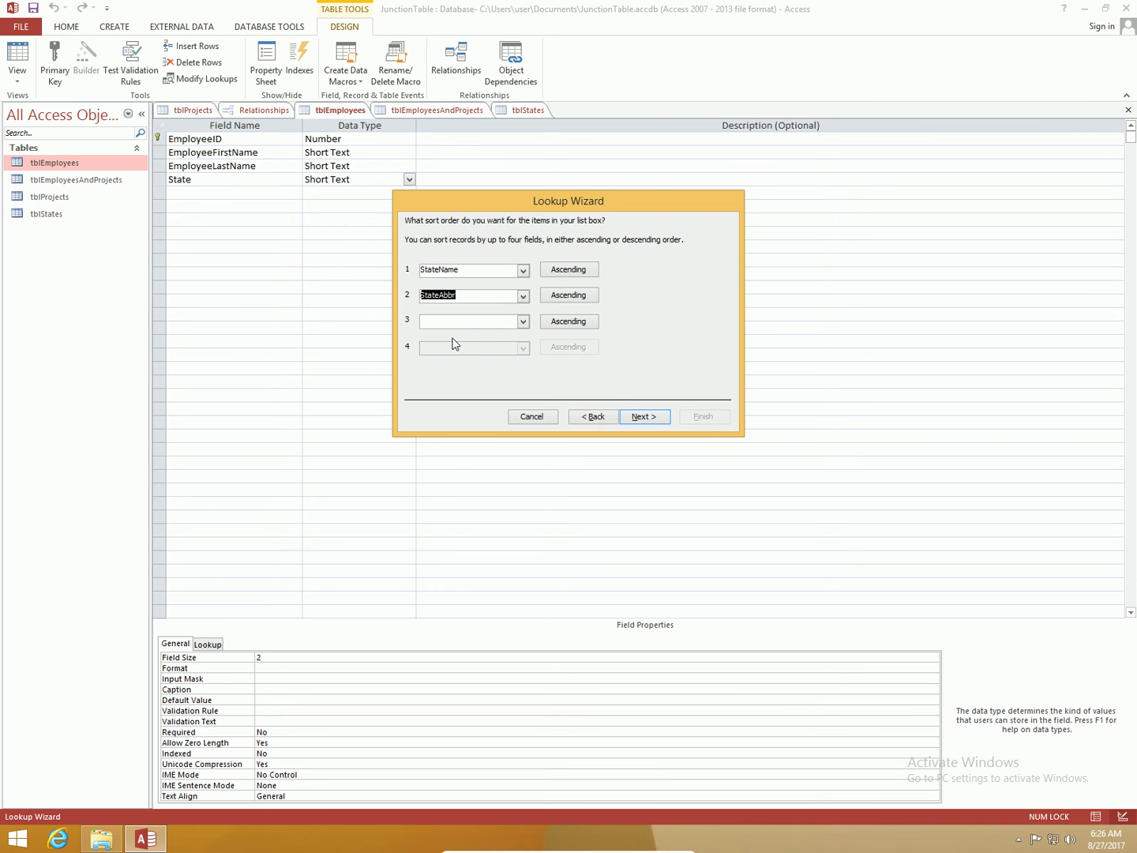
pyautogui.click(666, 422)
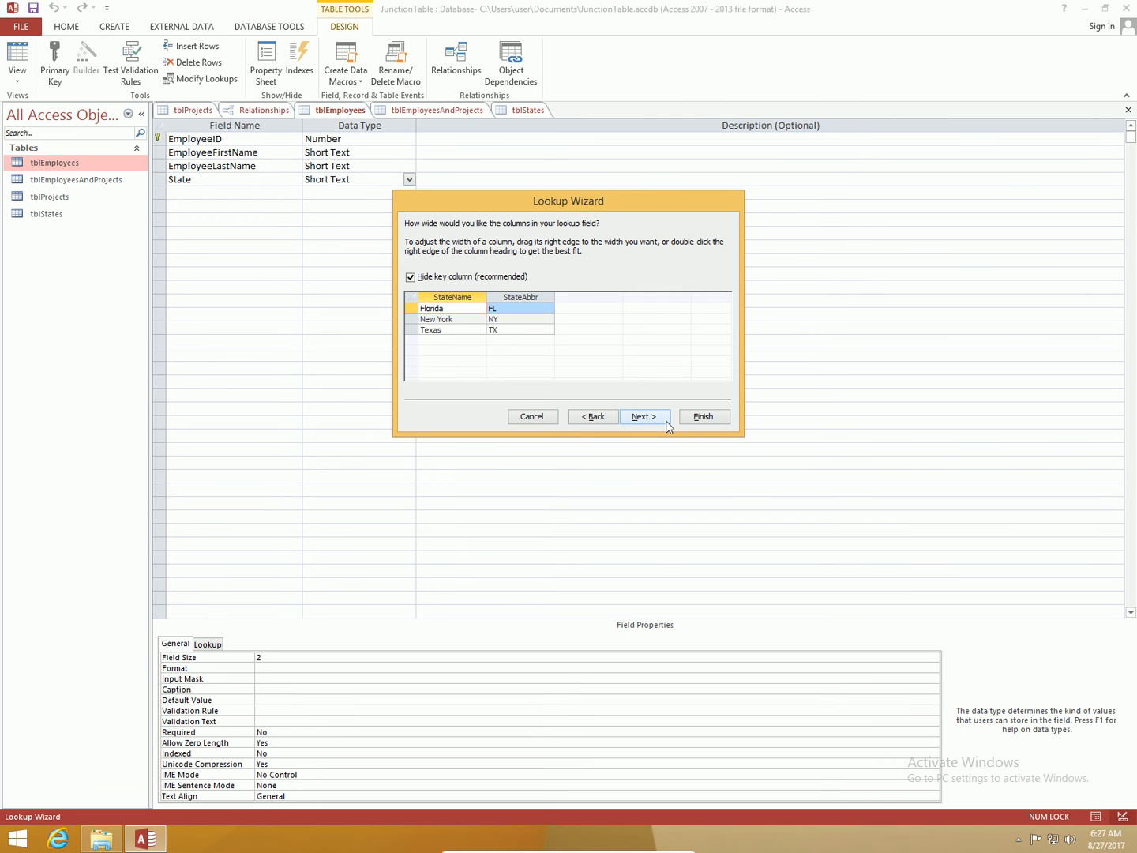
# Step: Finish the Lookup Wizard with the label State, saving the table and accepting the data conversion
pyautogui.click(643, 417)
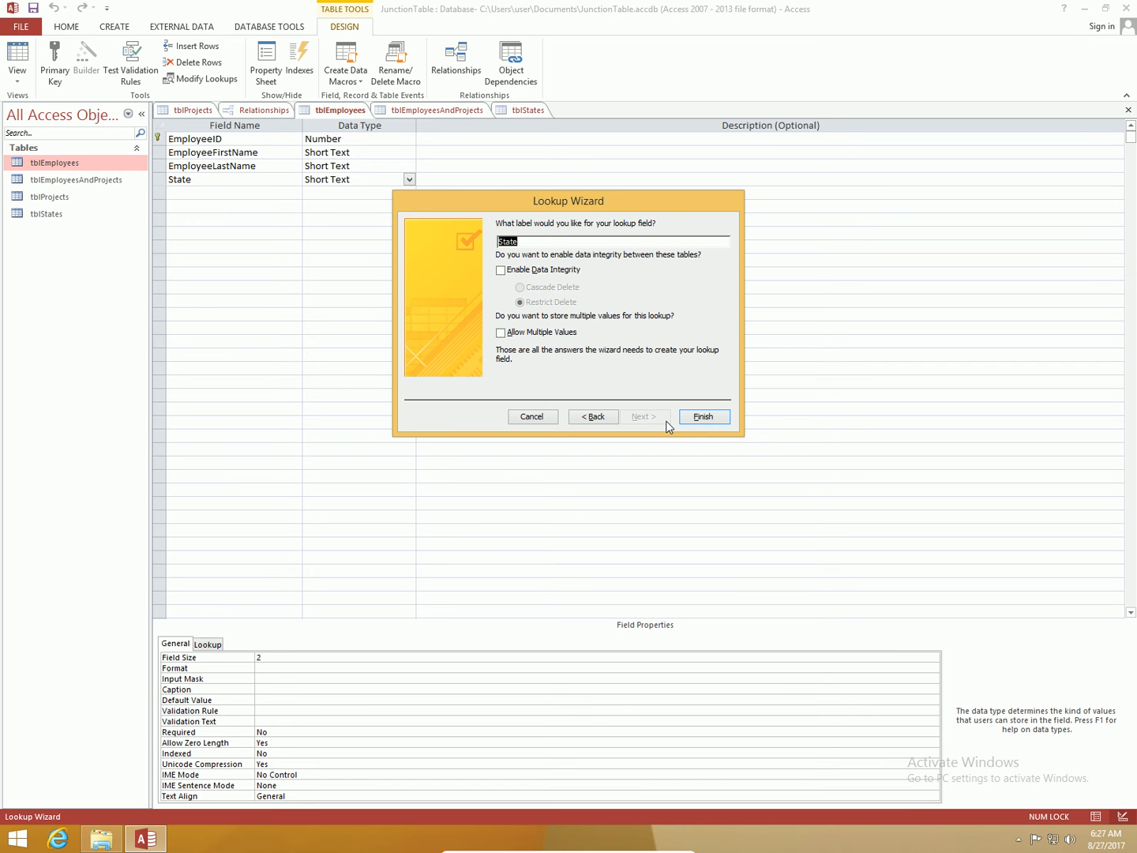
pyautogui.click(702, 417)
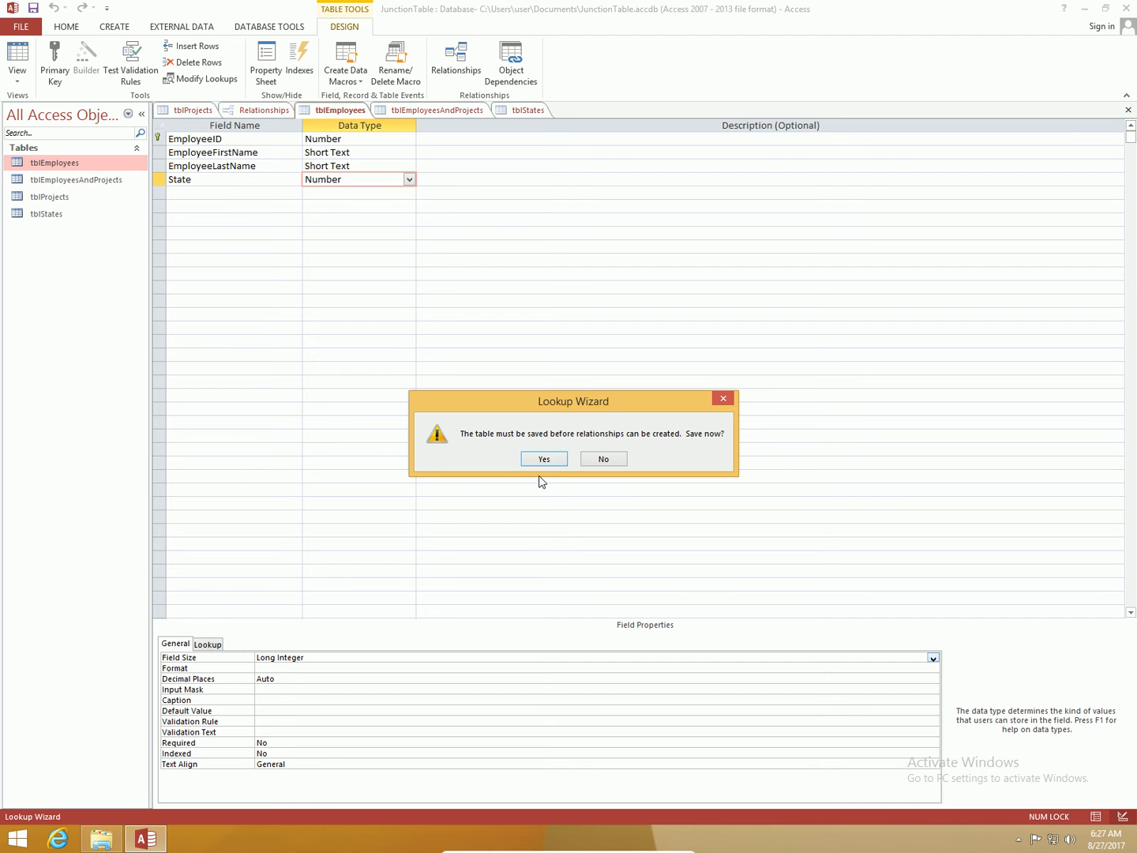
pyautogui.click(548, 459)
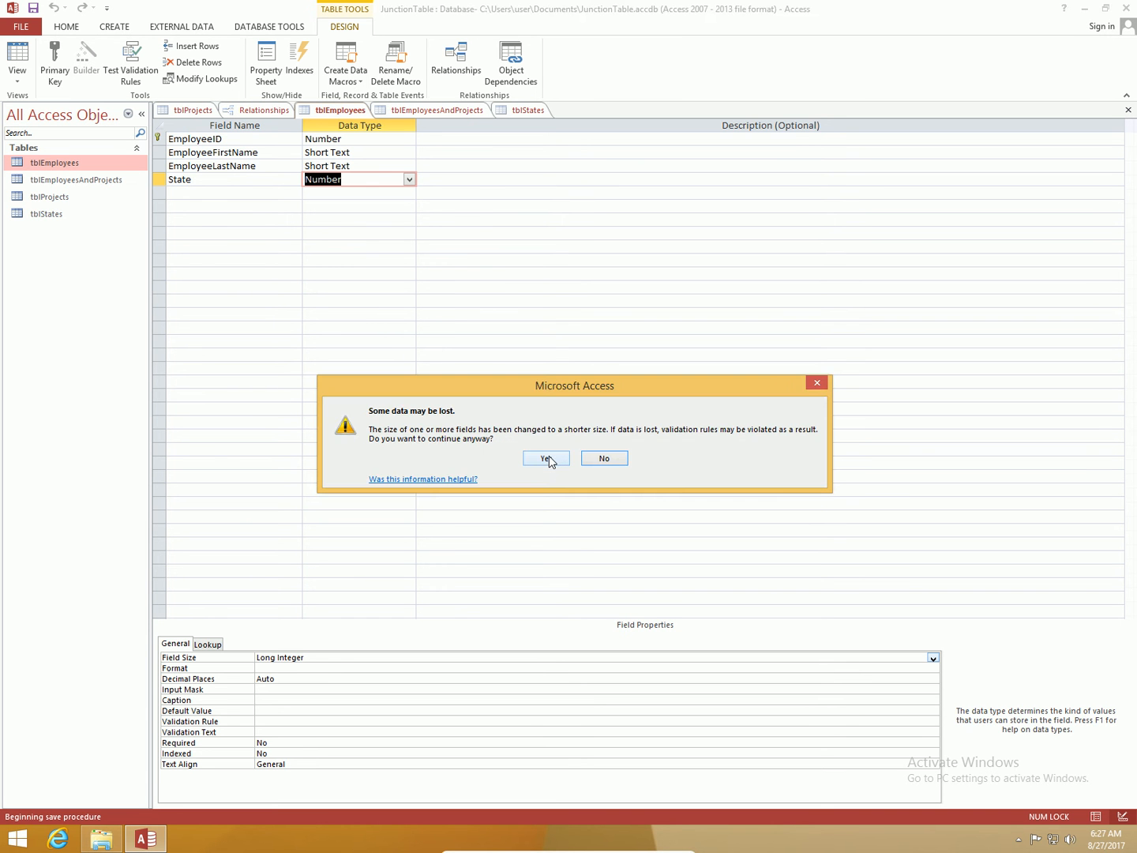
pyautogui.click(549, 460)
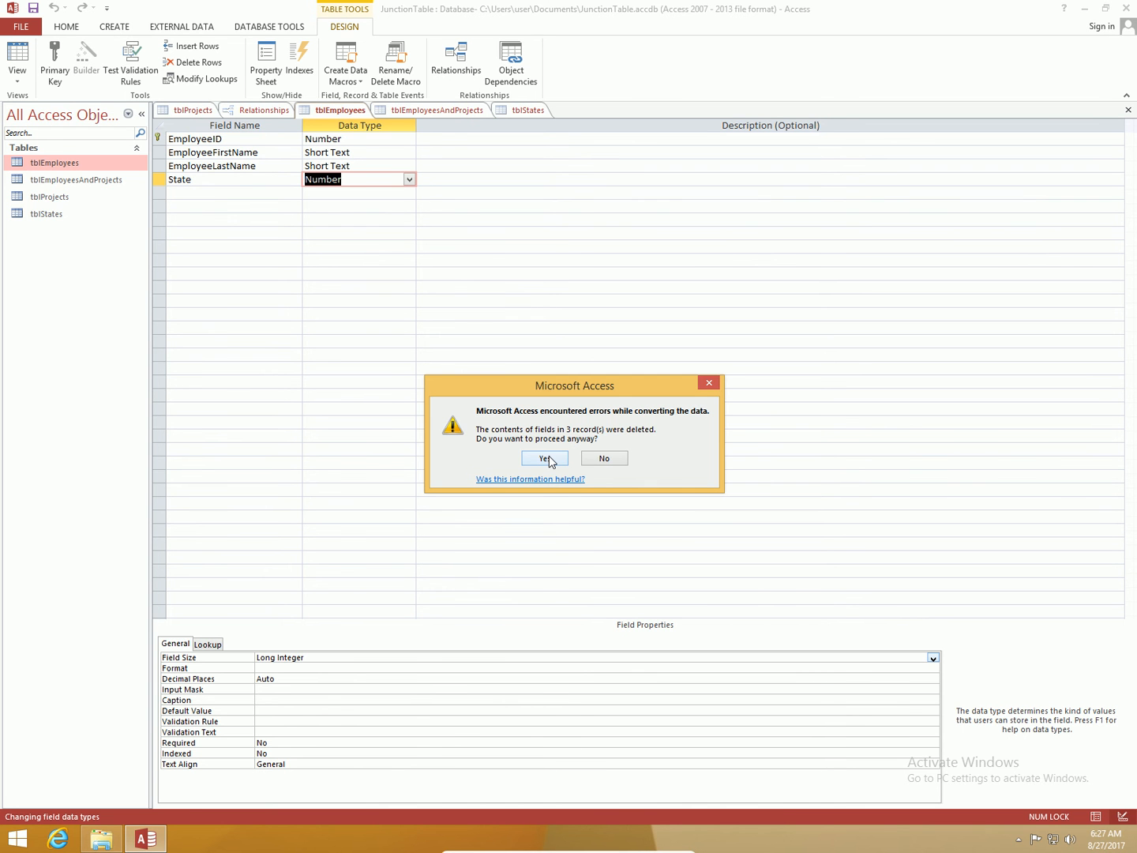
pyautogui.click(547, 458)
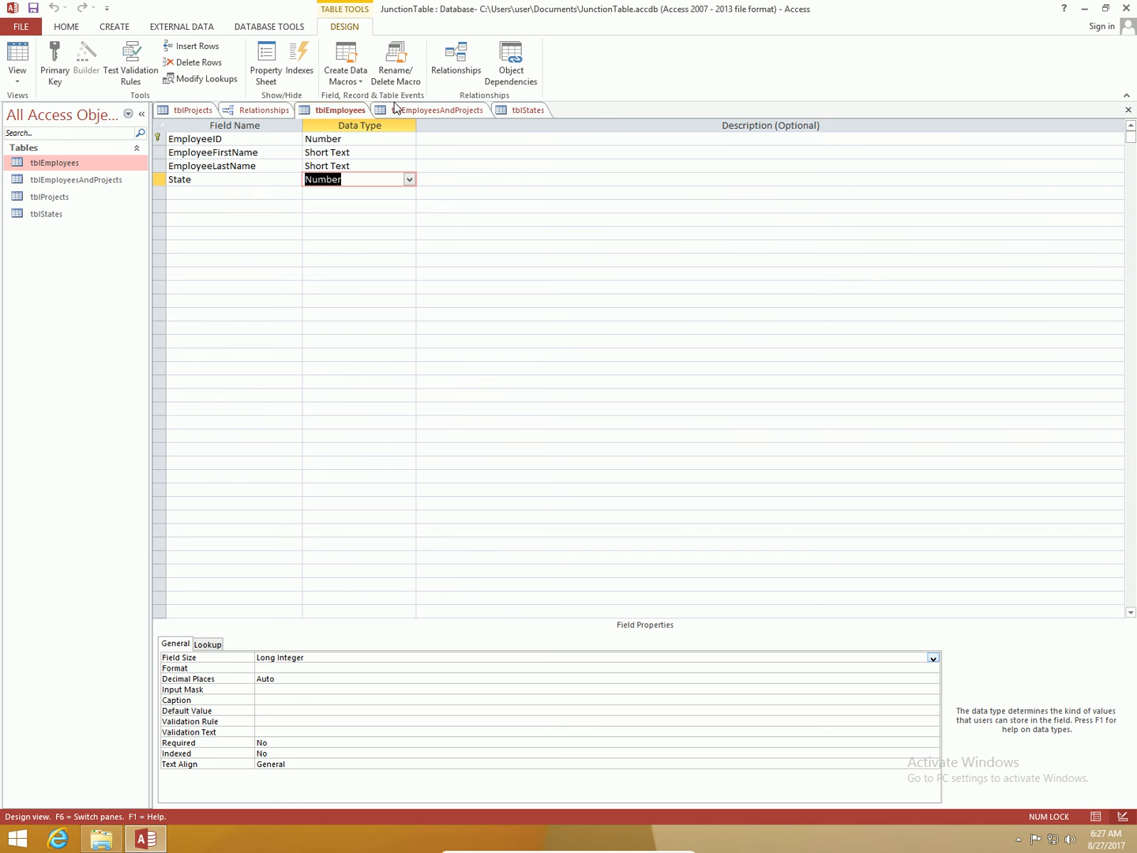
# Step: Close the Relationships window saving its layout, then reopen Relationships
pyautogui.click(271, 117)
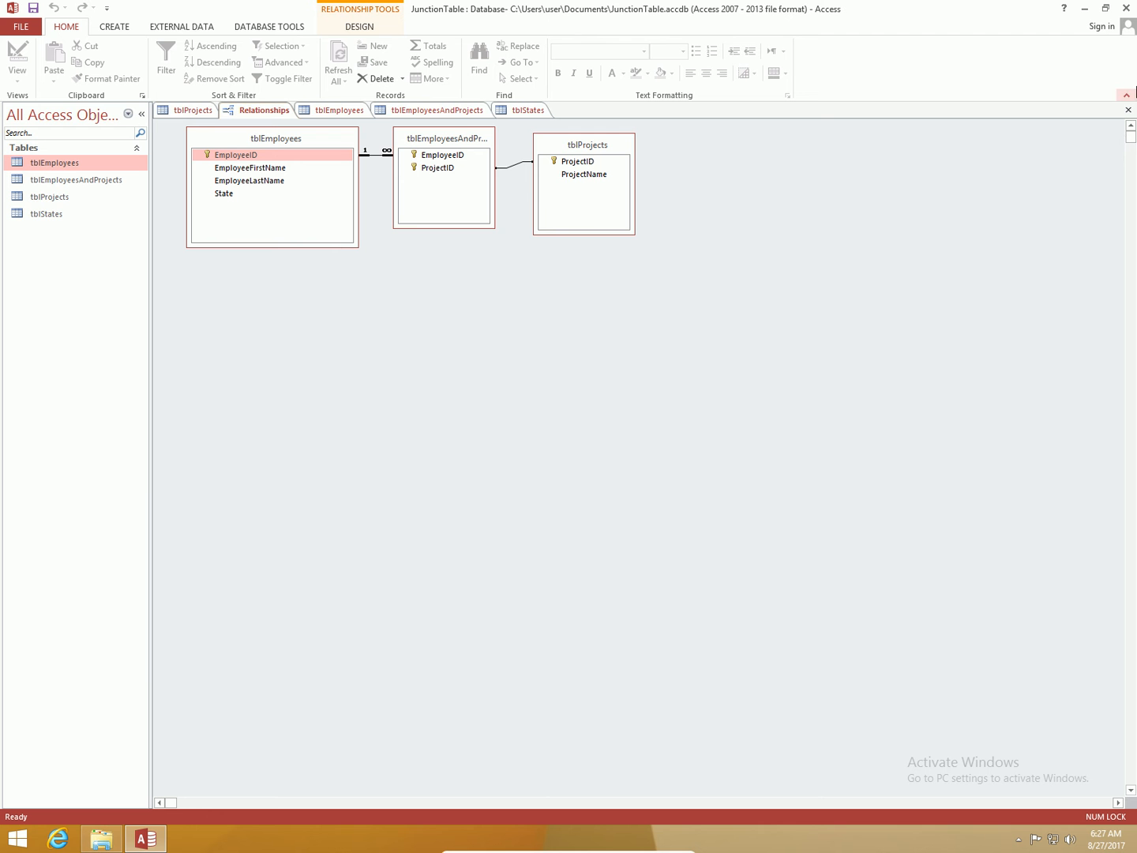
pyautogui.click(1128, 112)
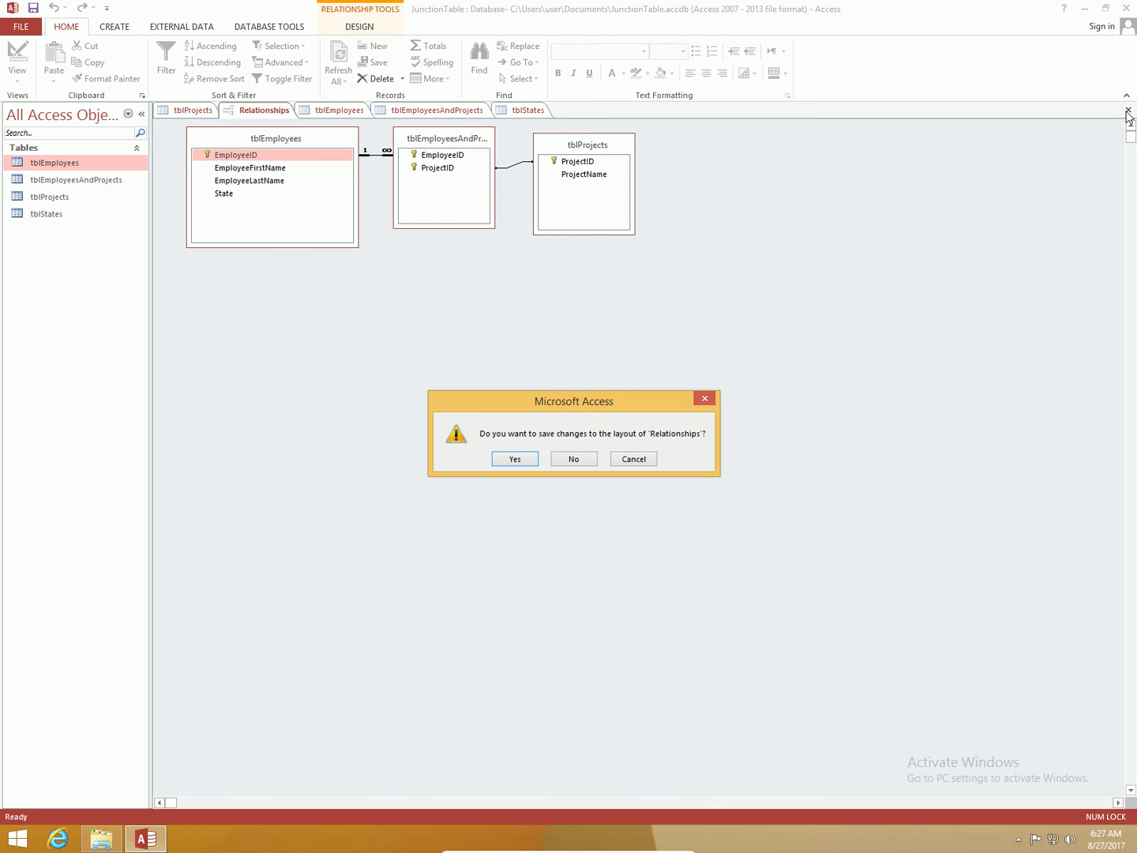
pyautogui.press('Return')
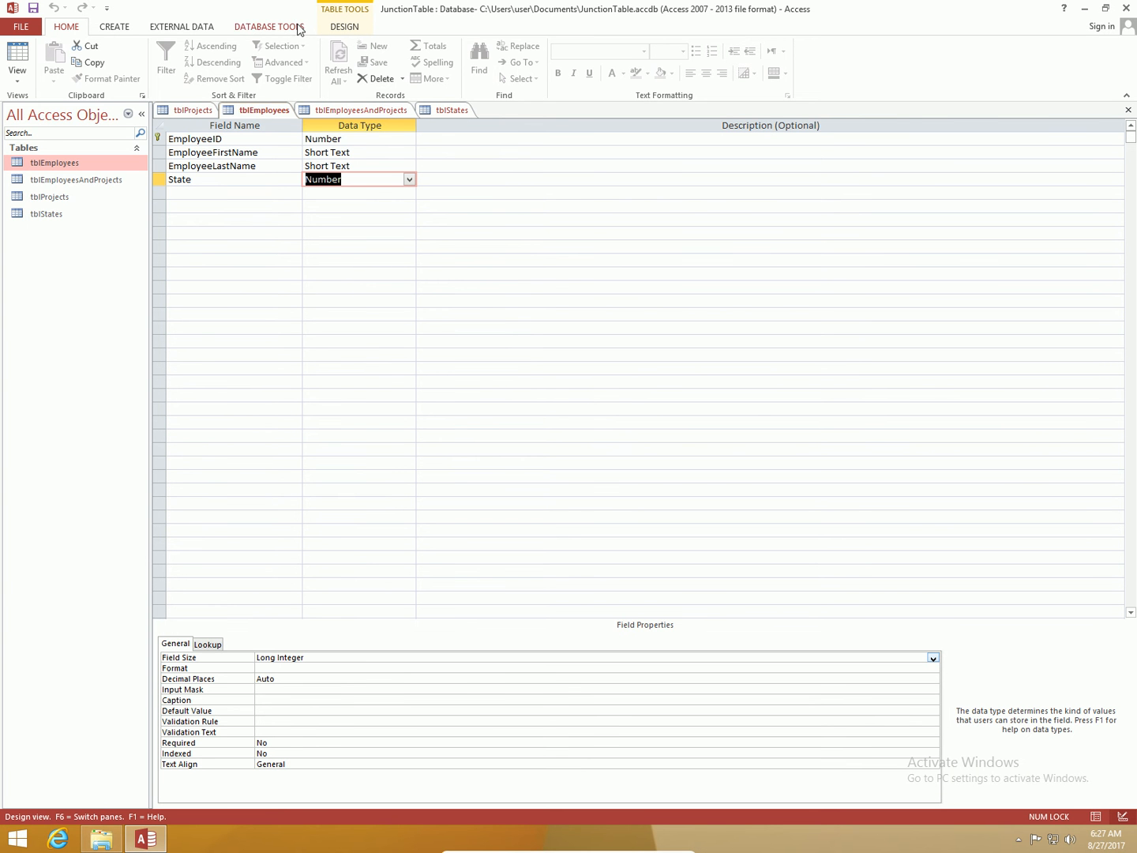
pyautogui.click(299, 28)
pyautogui.click(147, 81)
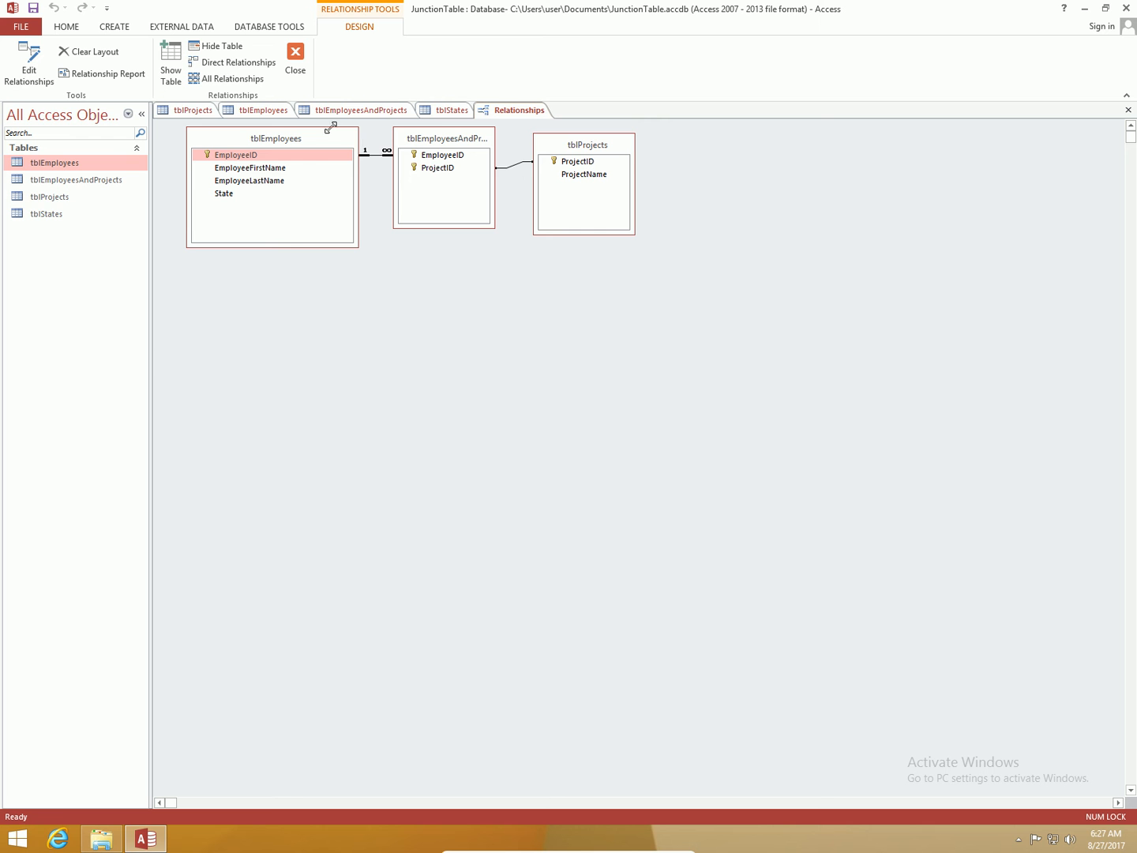
# Step: Review the tblStates records, then switch tblEmployees to Datasheet view
pyautogui.click(427, 112)
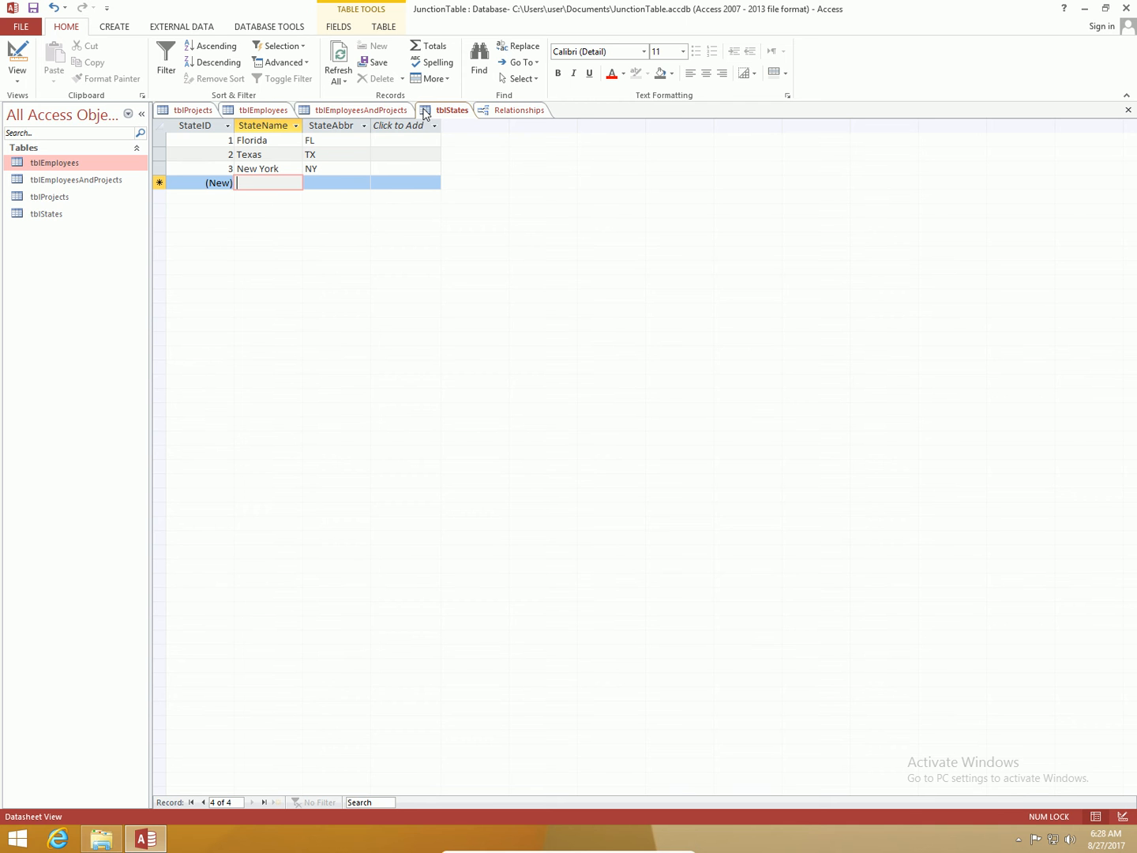
pyautogui.click(269, 110)
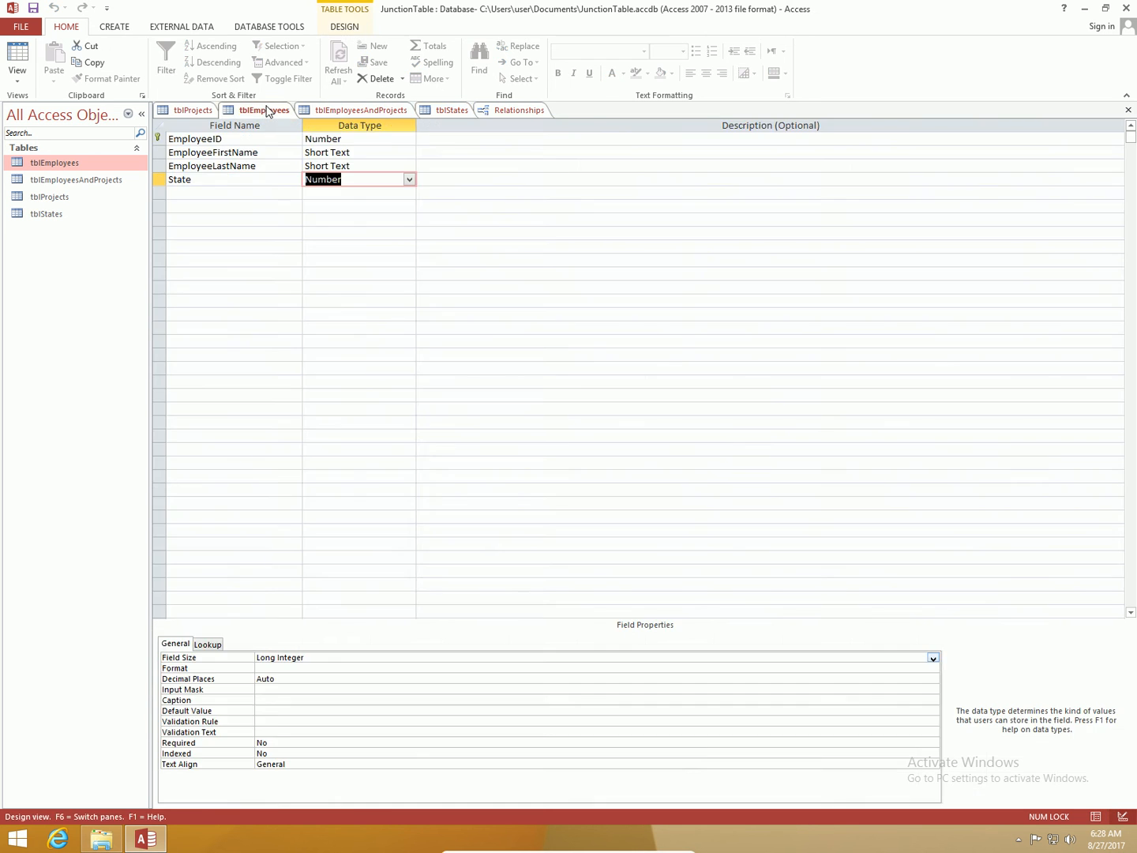
pyautogui.click(19, 65)
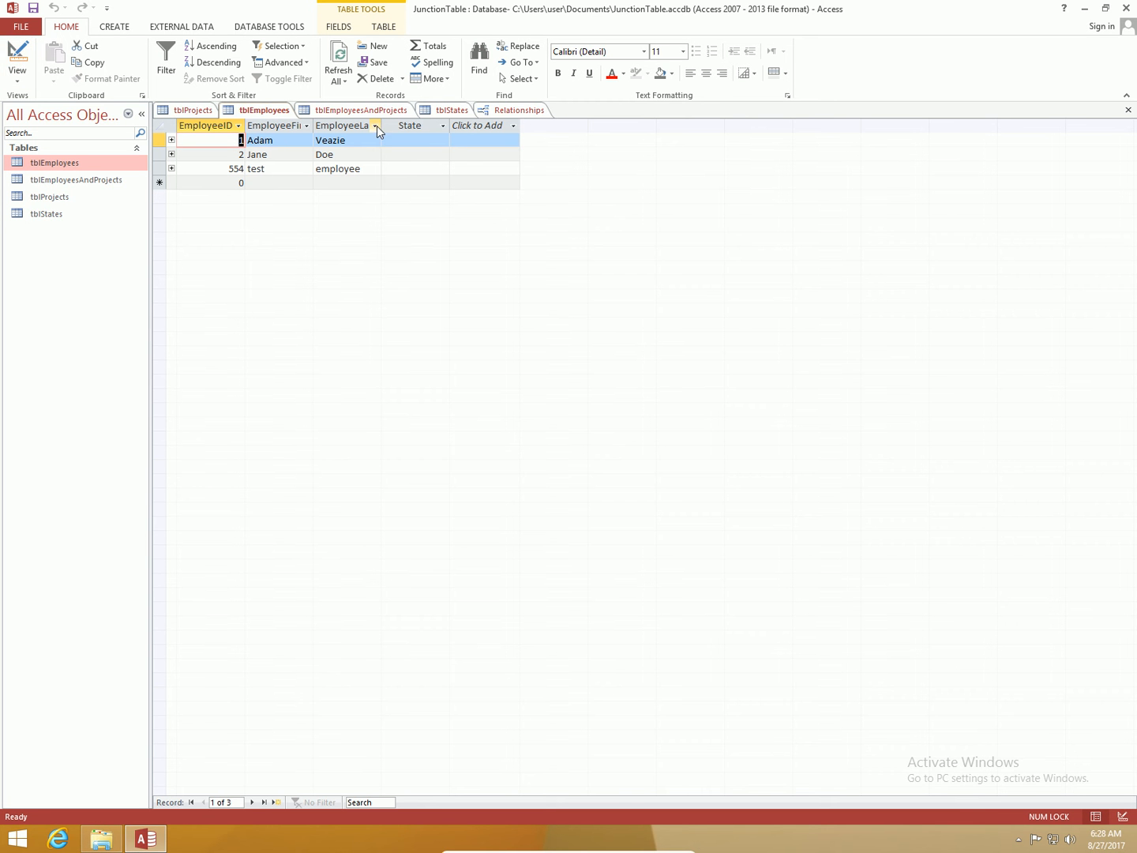
# Step: Choose Florida, Texas and Florida from the State lookup for the three employee records and save them
pyautogui.click(429, 139)
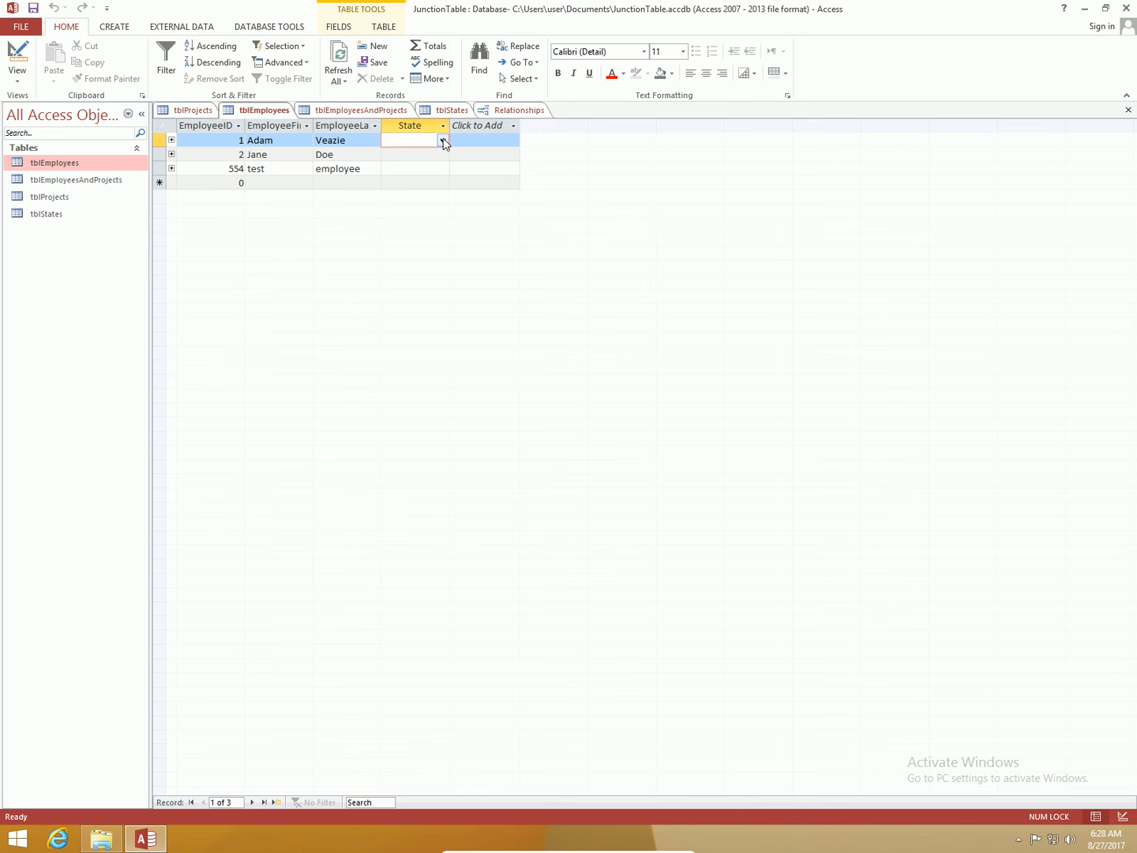
pyautogui.click(444, 141)
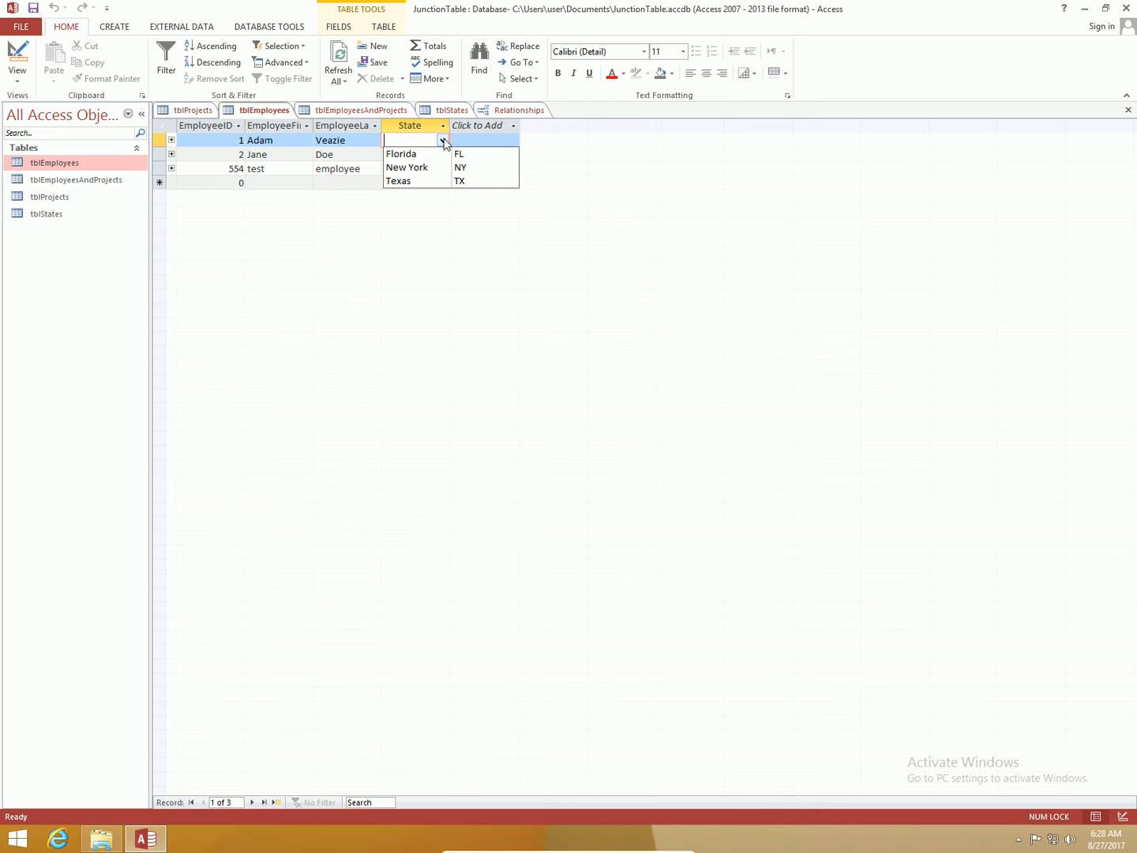
pyautogui.click(427, 155)
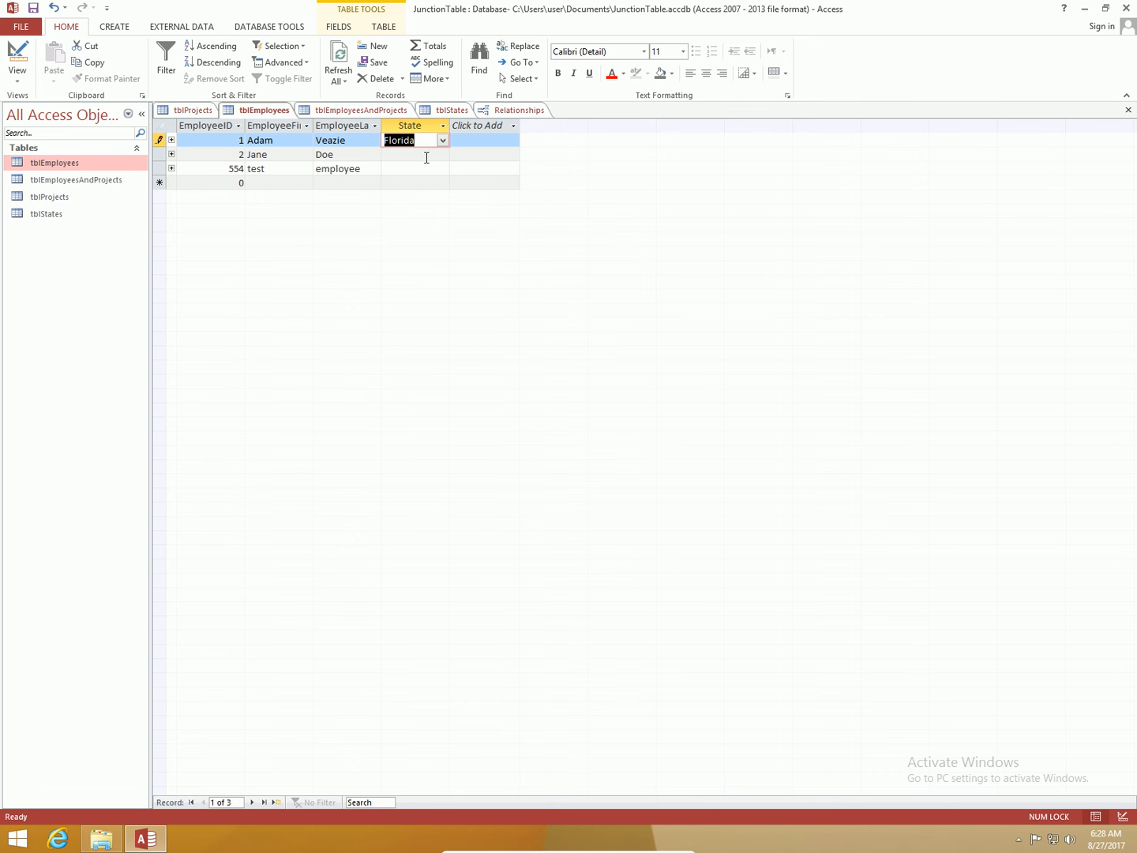
pyautogui.click(427, 158)
pyautogui.click(443, 155)
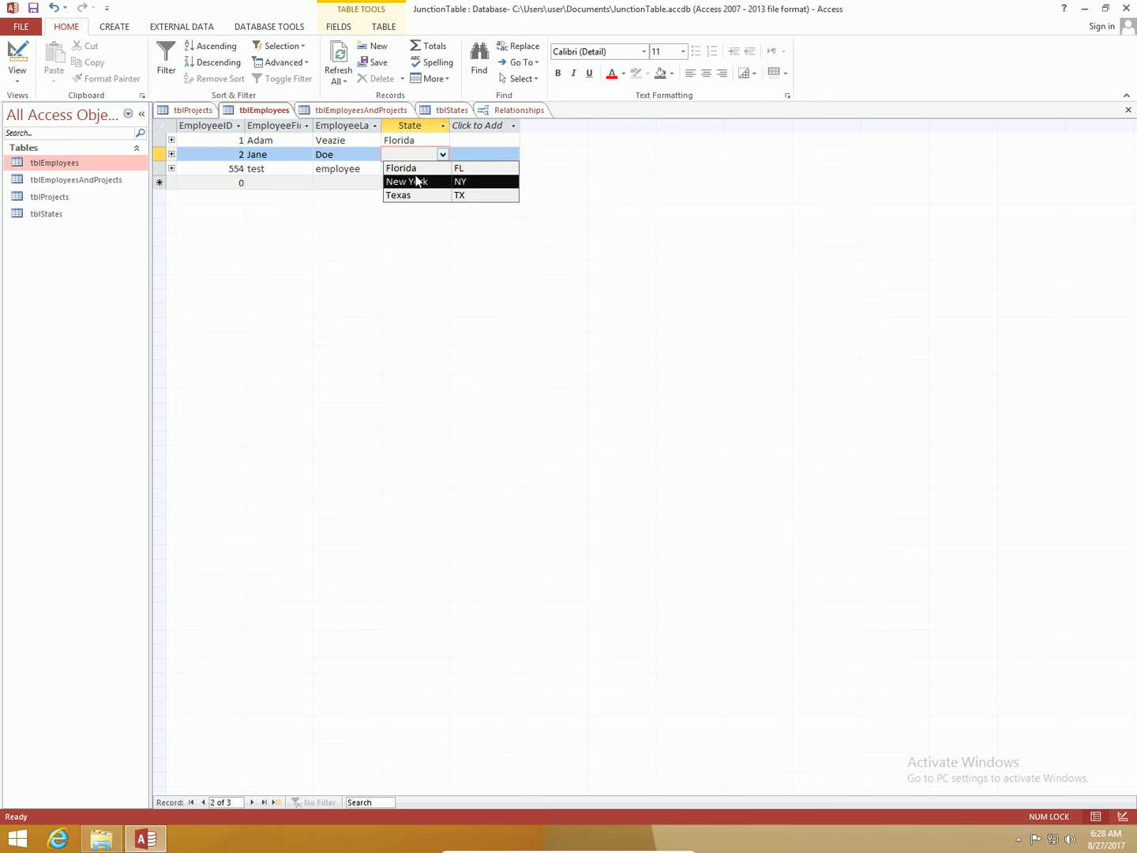
pyautogui.click(409, 194)
pyautogui.click(417, 169)
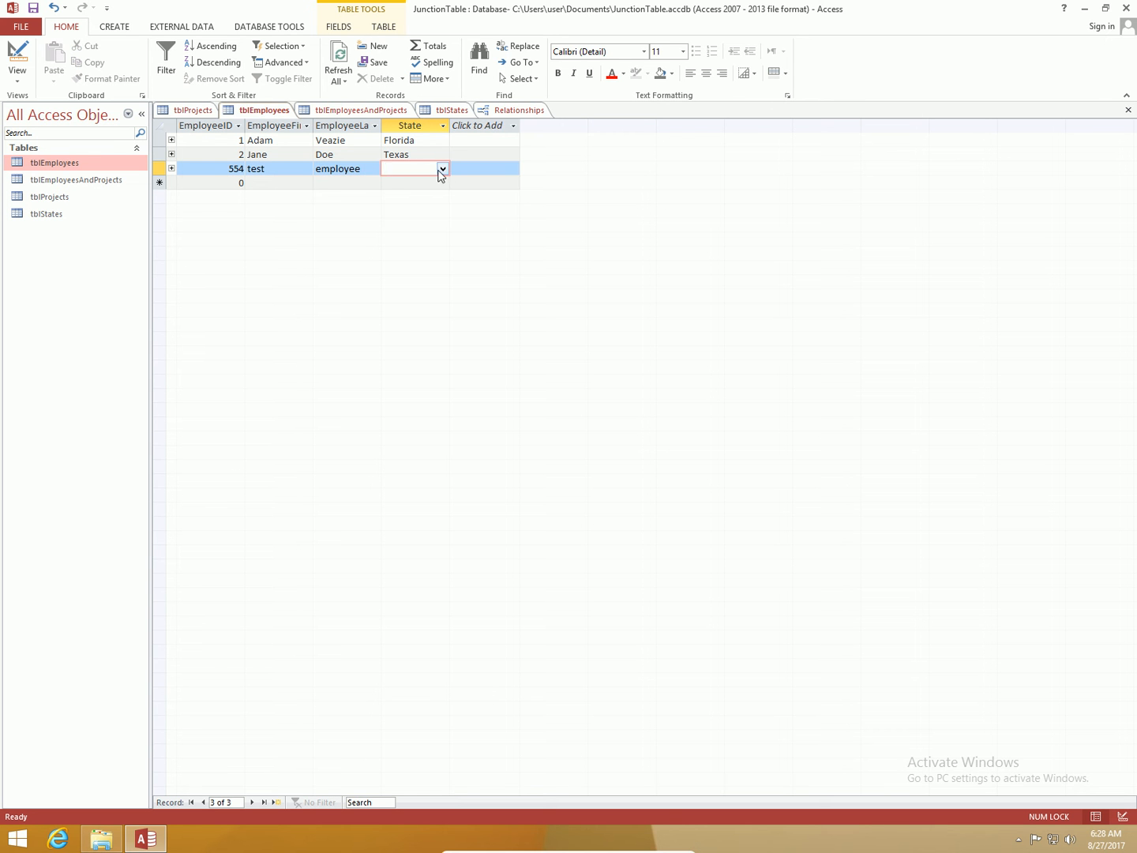
pyautogui.click(442, 170)
pyautogui.click(403, 183)
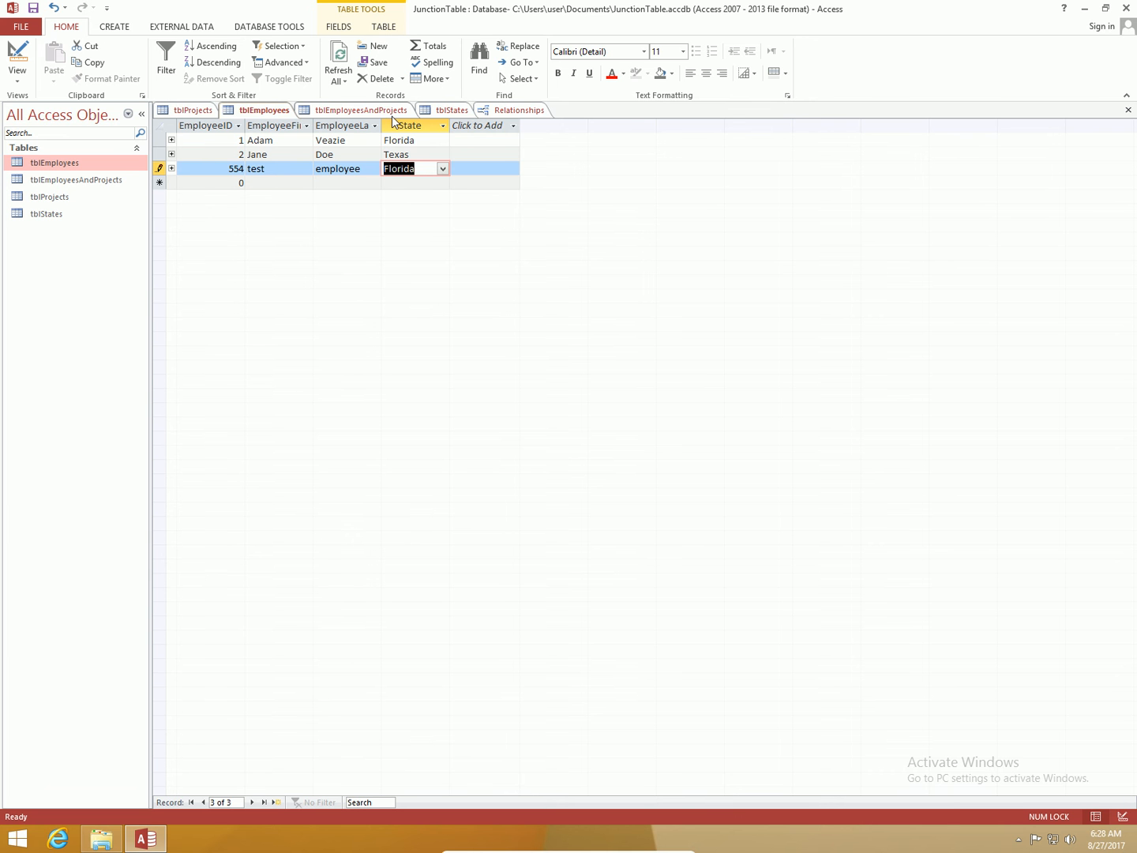
pyautogui.click(345, 55)
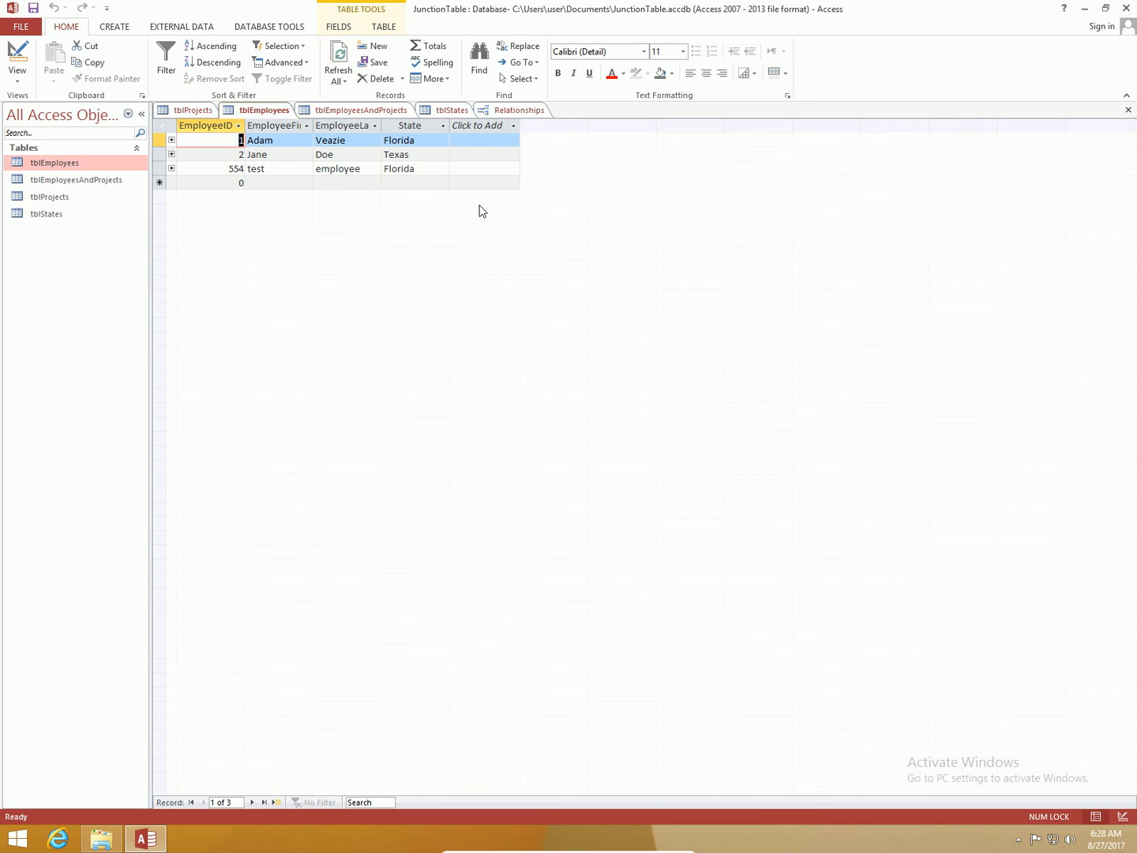
# Step: Try to replace the second employee's State by typing Kansas
pyautogui.click(418, 154)
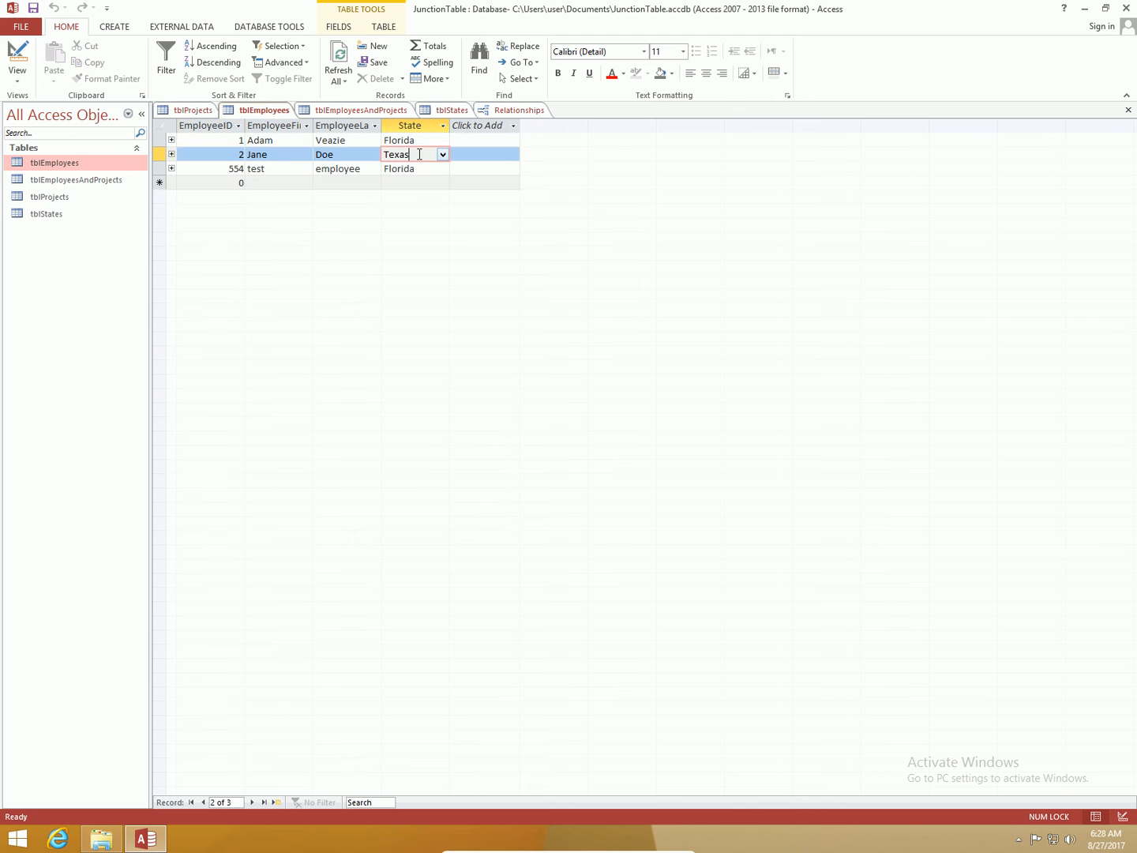
pyautogui.press('BackSpace')
pyautogui.press('BackSpace')
pyautogui.press('BackSpace')
pyautogui.press('BackSpace')
pyautogui.press('BackSpace')
pyautogui.write('Oregon')
pyautogui.press('BackSpace')
pyautogui.press('BackSpace')
pyautogui.press('BackSpace')
pyautogui.press('BackSpace')
pyautogui.press('BackSpace')
pyautogui.press('BackSpace')
pyautogui.write('Kansas')
pyautogui.press('Return')
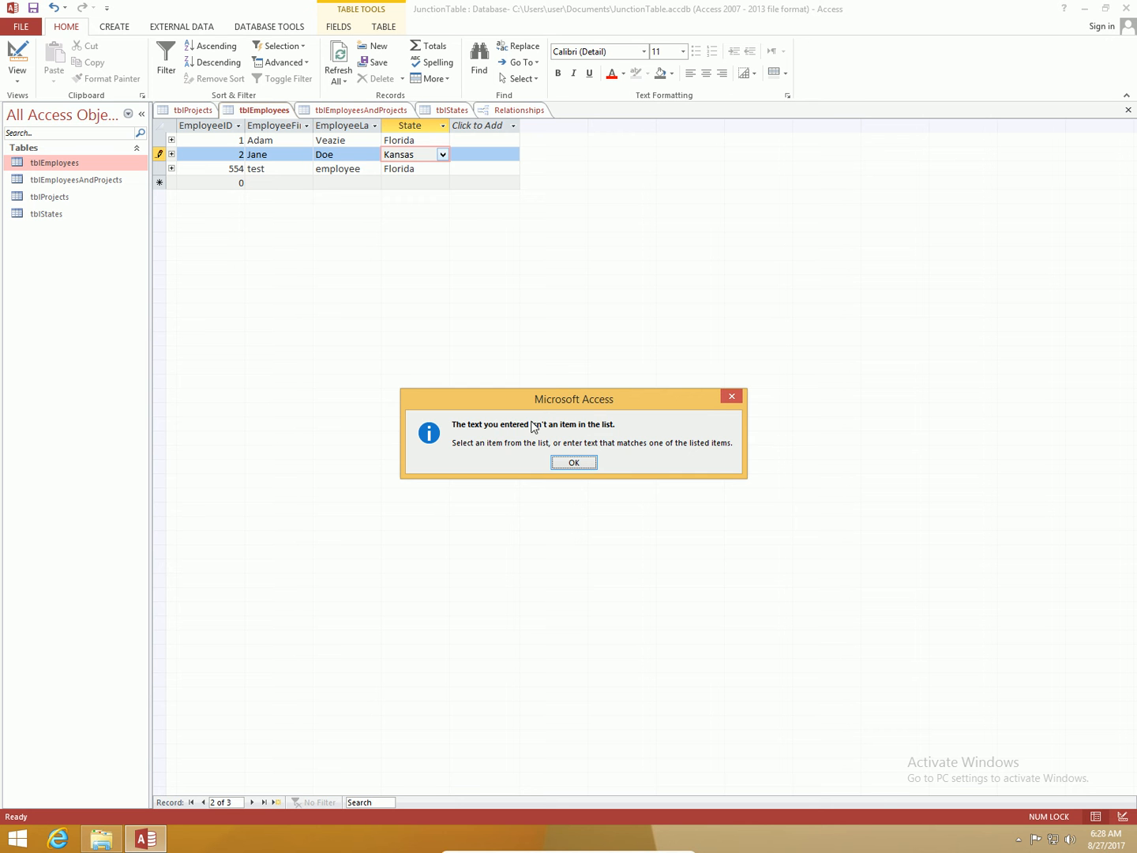
pyautogui.click(587, 466)
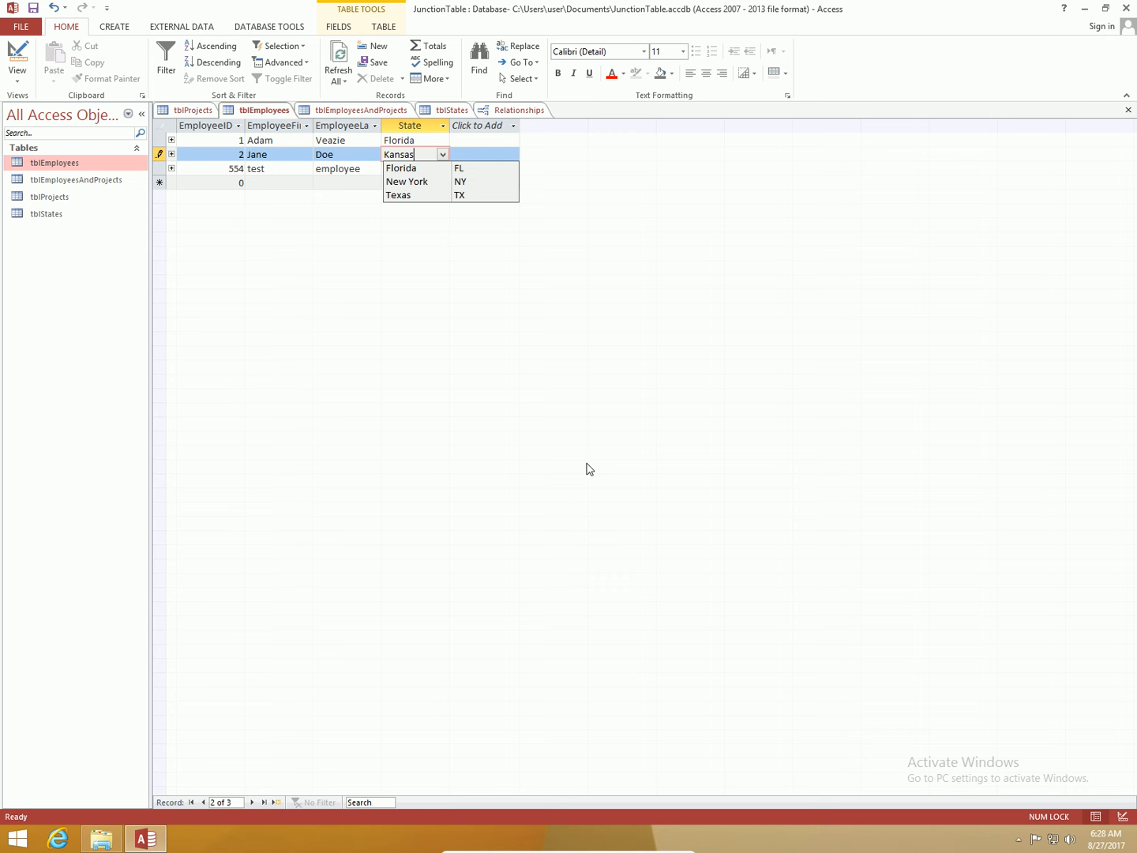
# Step: Set the second employee's State to New York from the lookup list
pyautogui.click(18, 63)
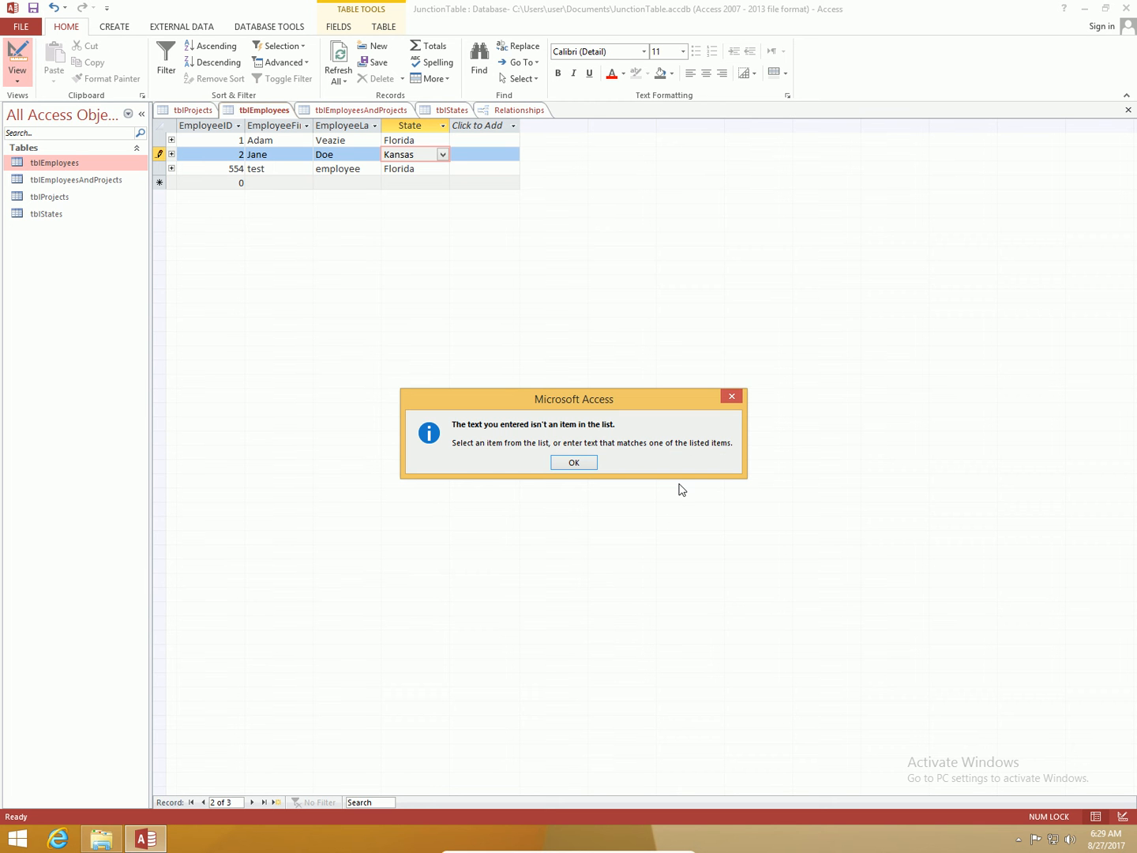
pyautogui.click(561, 465)
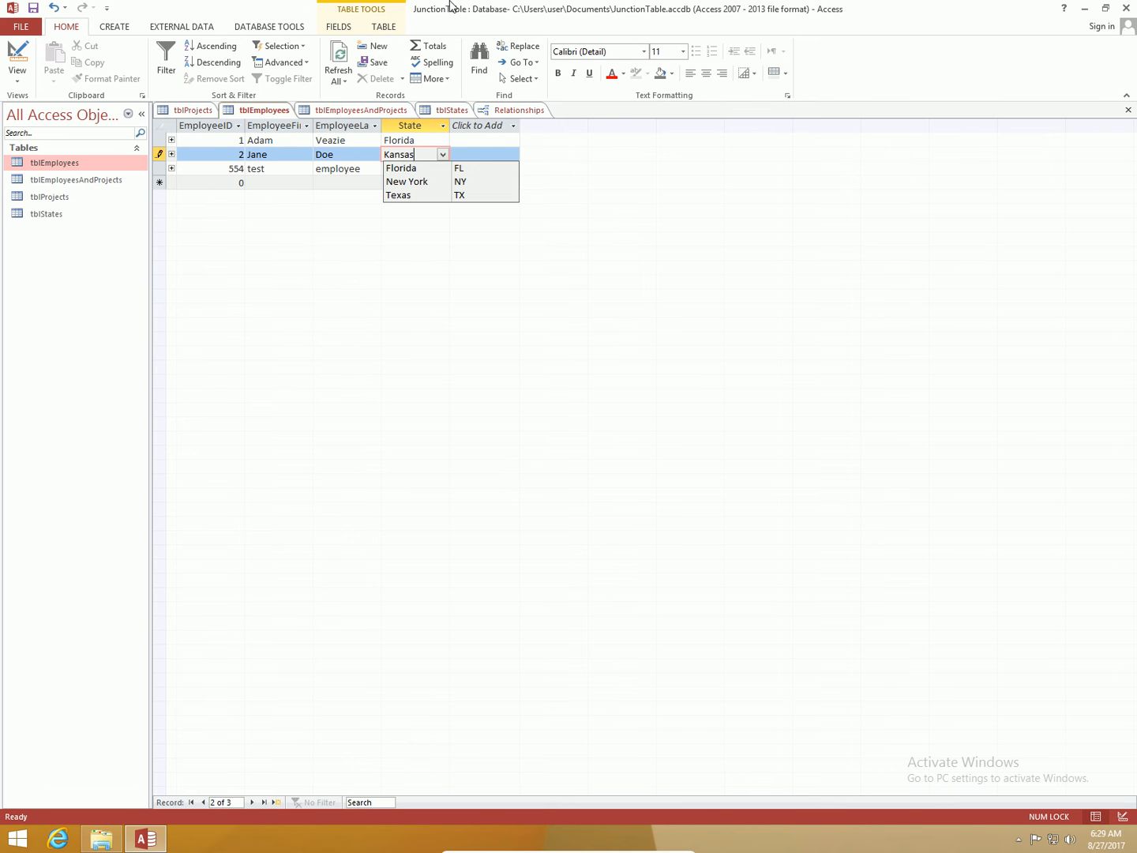
pyautogui.click(439, 181)
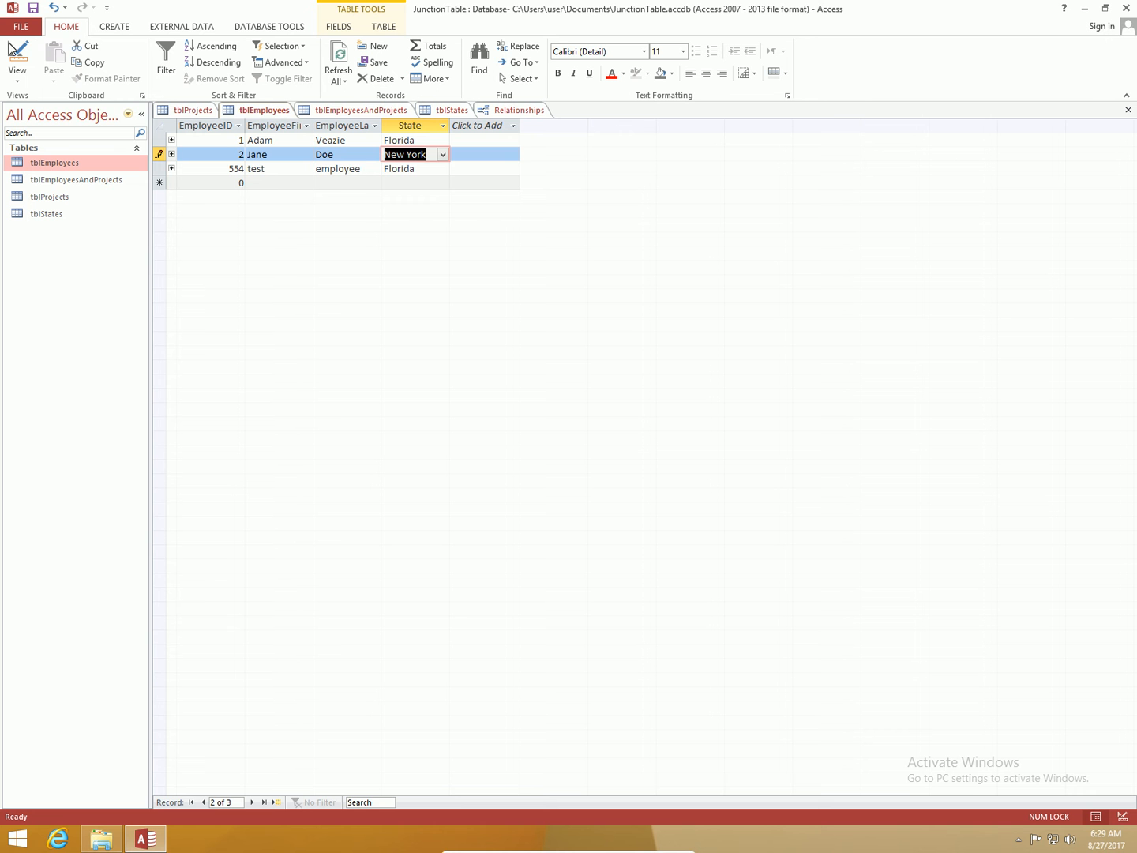
# Step: Switch tblEmployees to Design view and try to start the Lookup Wizard on the State field
pyautogui.click(27, 58)
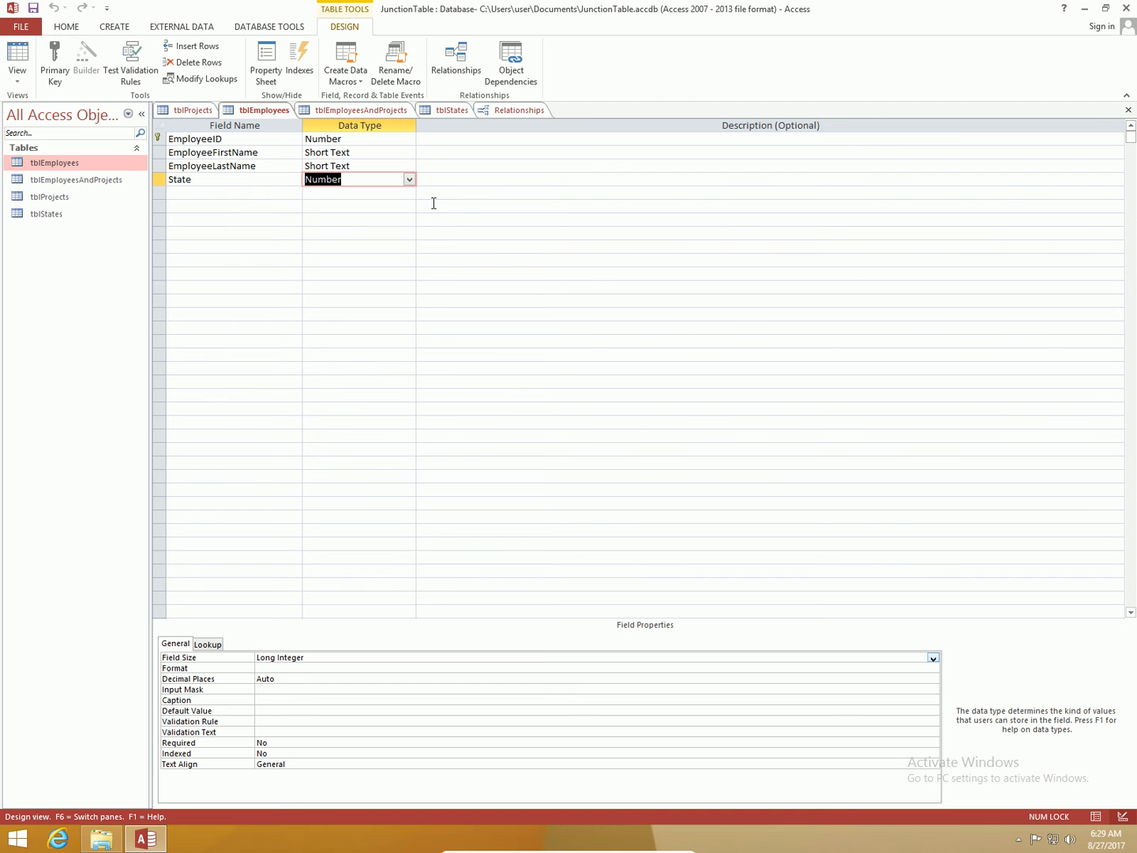
pyautogui.click(410, 180)
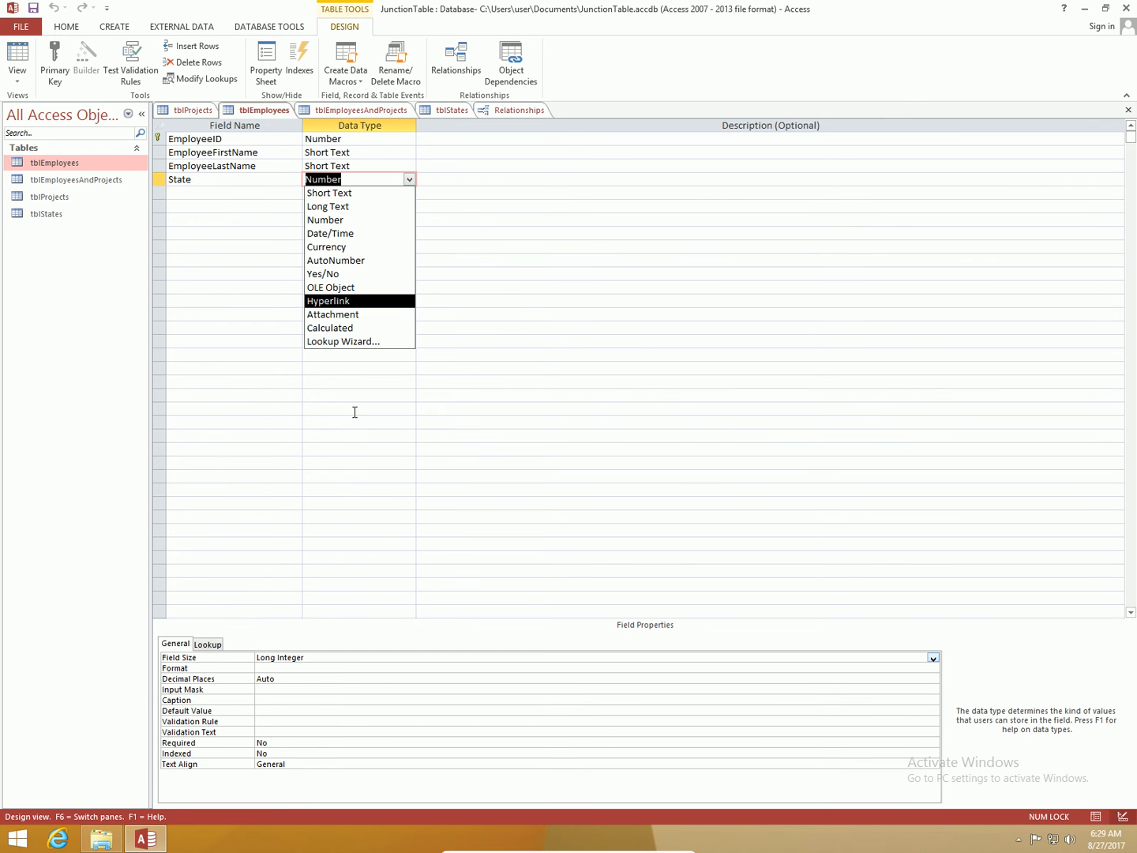
pyautogui.click(355, 341)
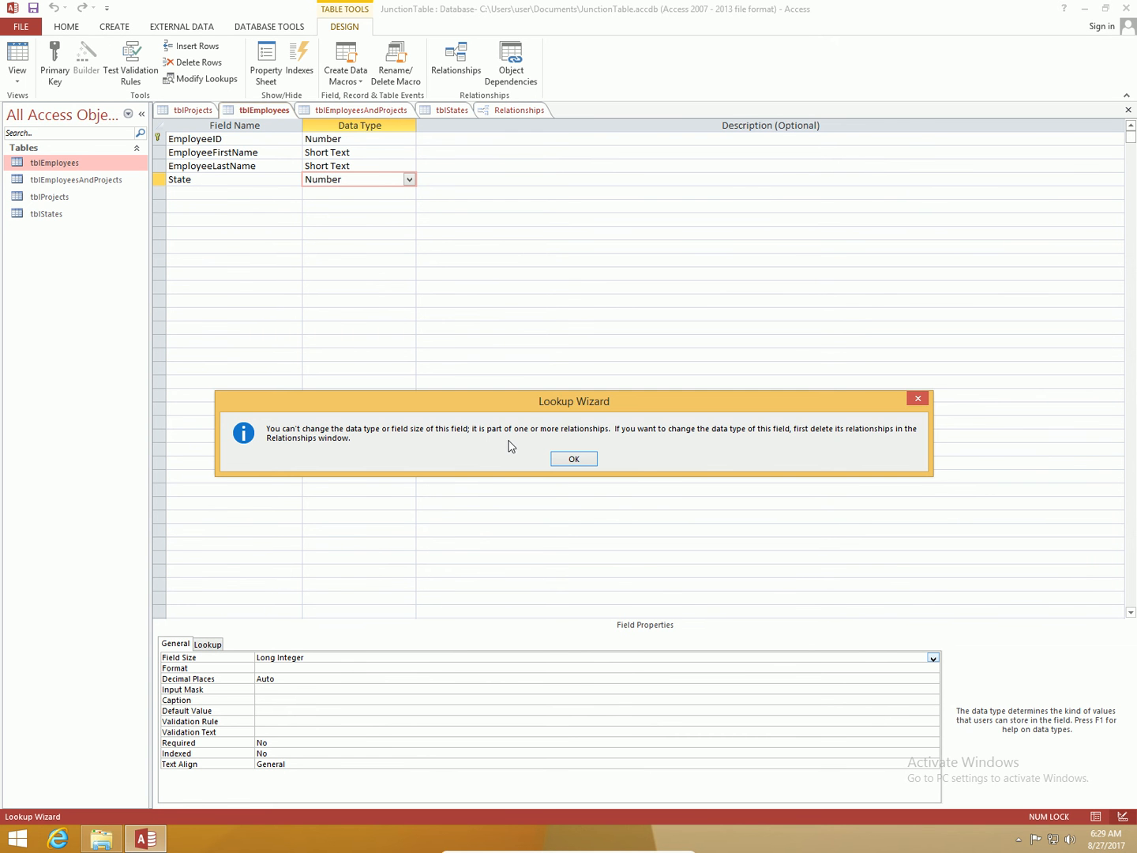
pyautogui.click(573, 458)
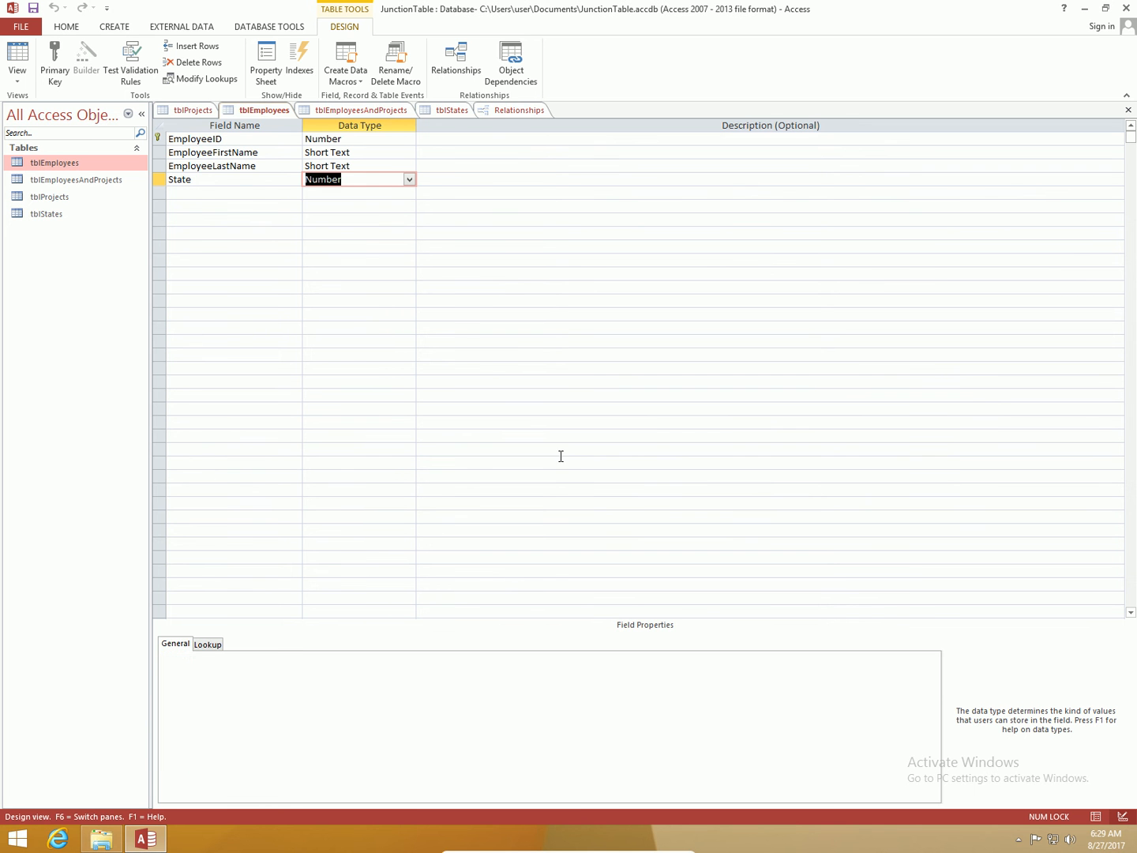
# Step: Open the Relationships window and add tblStates to the layout
pyautogui.click(489, 110)
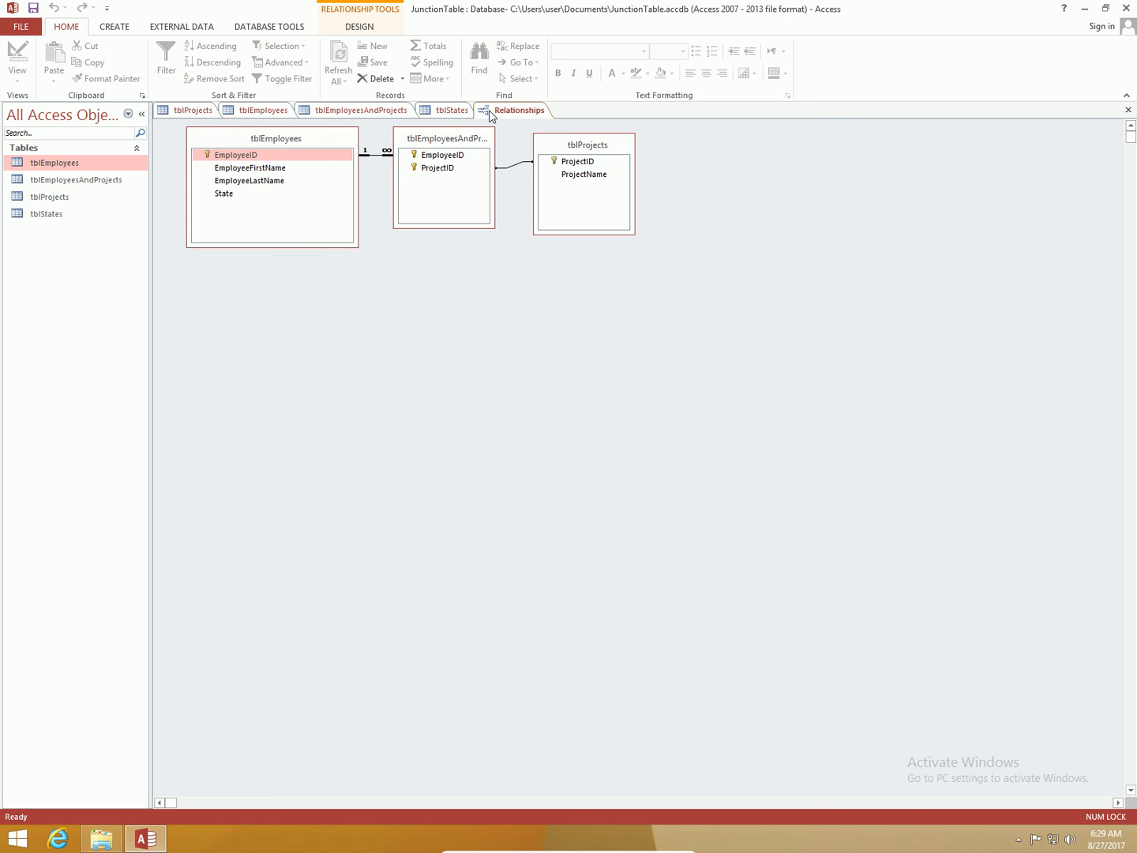
pyautogui.click(357, 29)
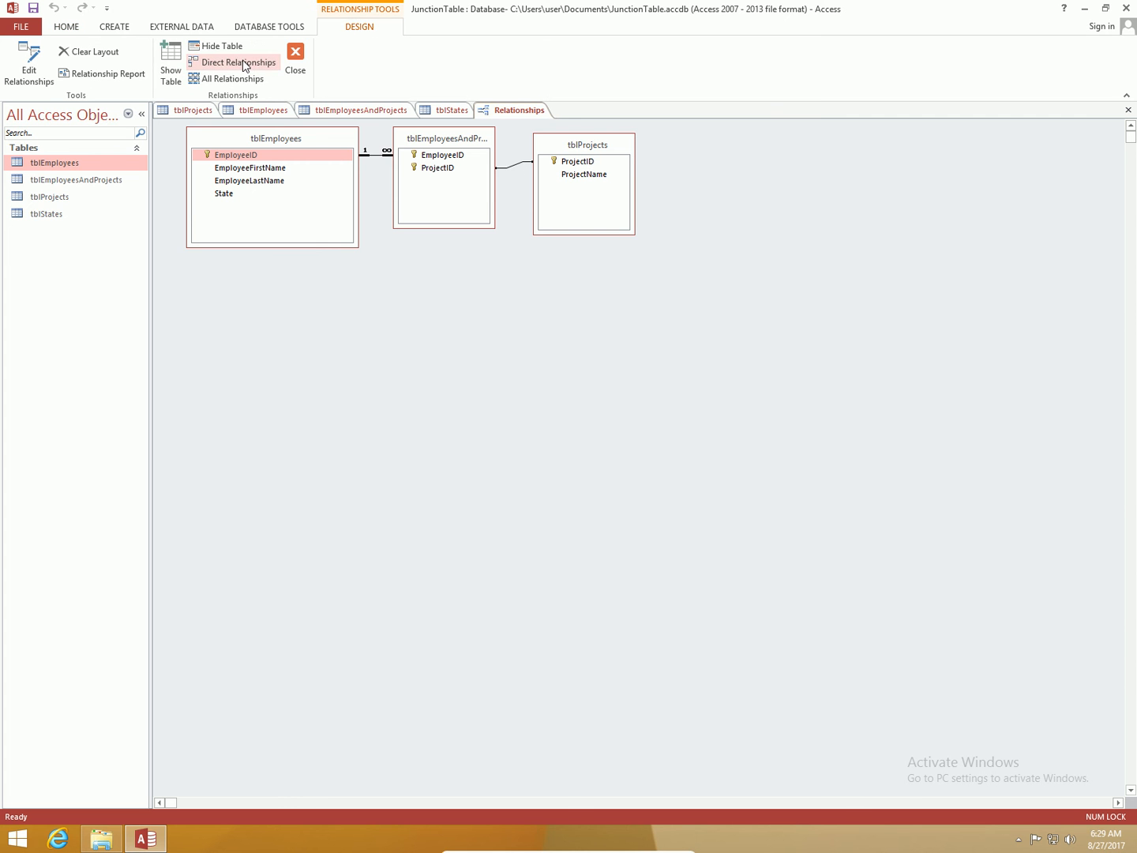
pyautogui.click(172, 63)
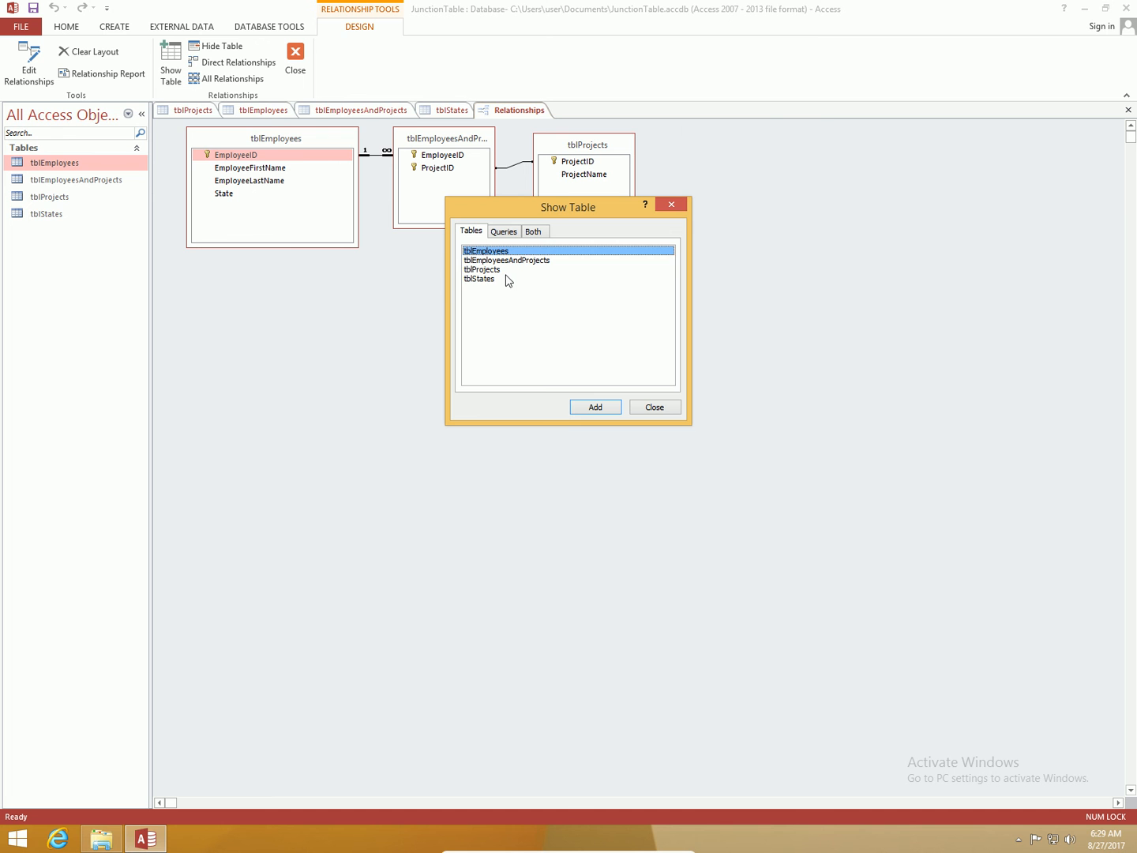
pyautogui.doubleClick(499, 280)
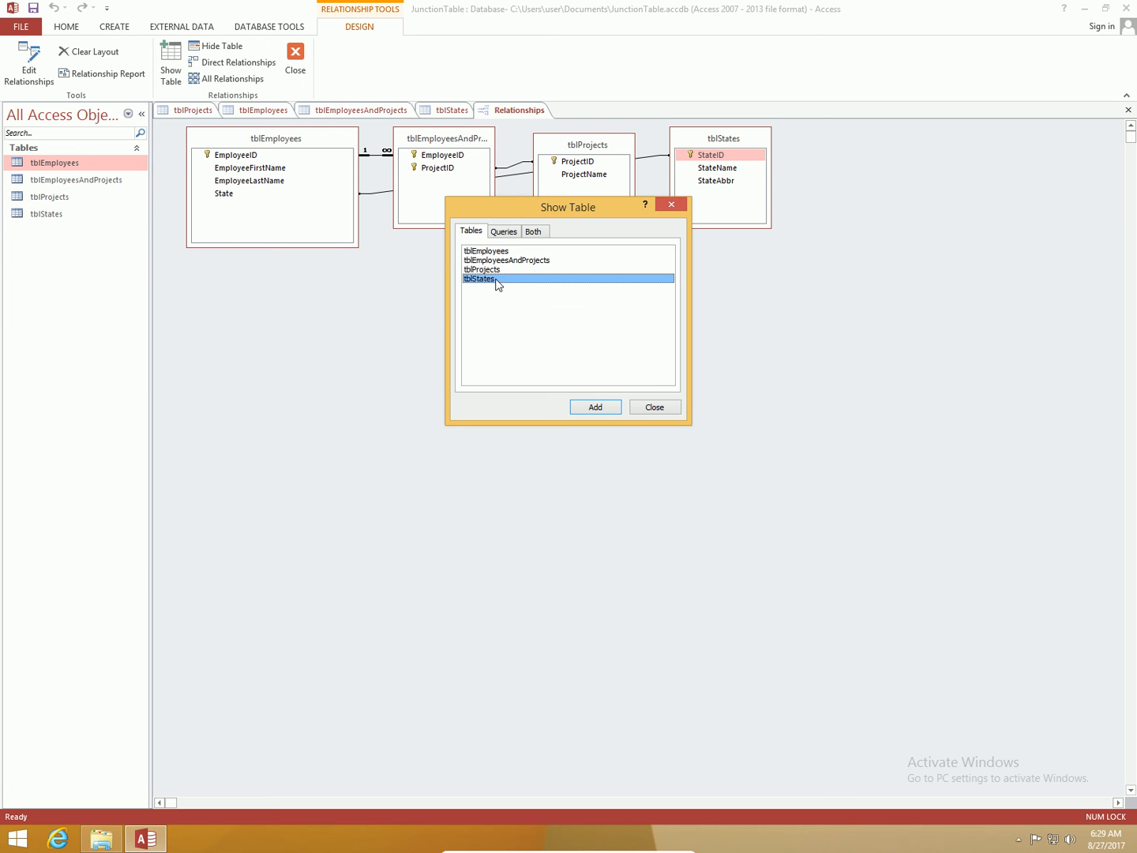
pyautogui.click(645, 409)
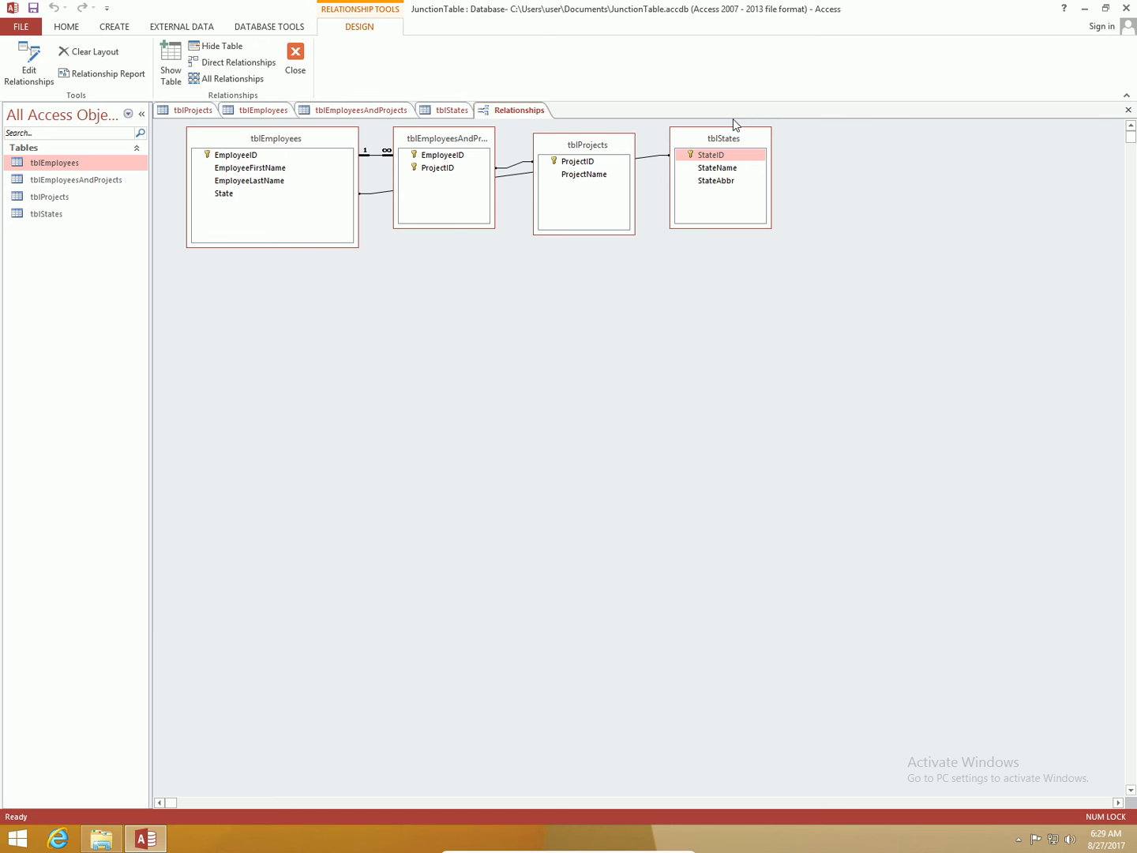
# Step: Move tblStates below tblEmployees and delete the relationship linking State to StateID
pyautogui.moveTo(731, 143); pyautogui.dragTo(345, 301)
pyautogui.moveTo(457, 304); pyautogui.dragTo(466, 304)
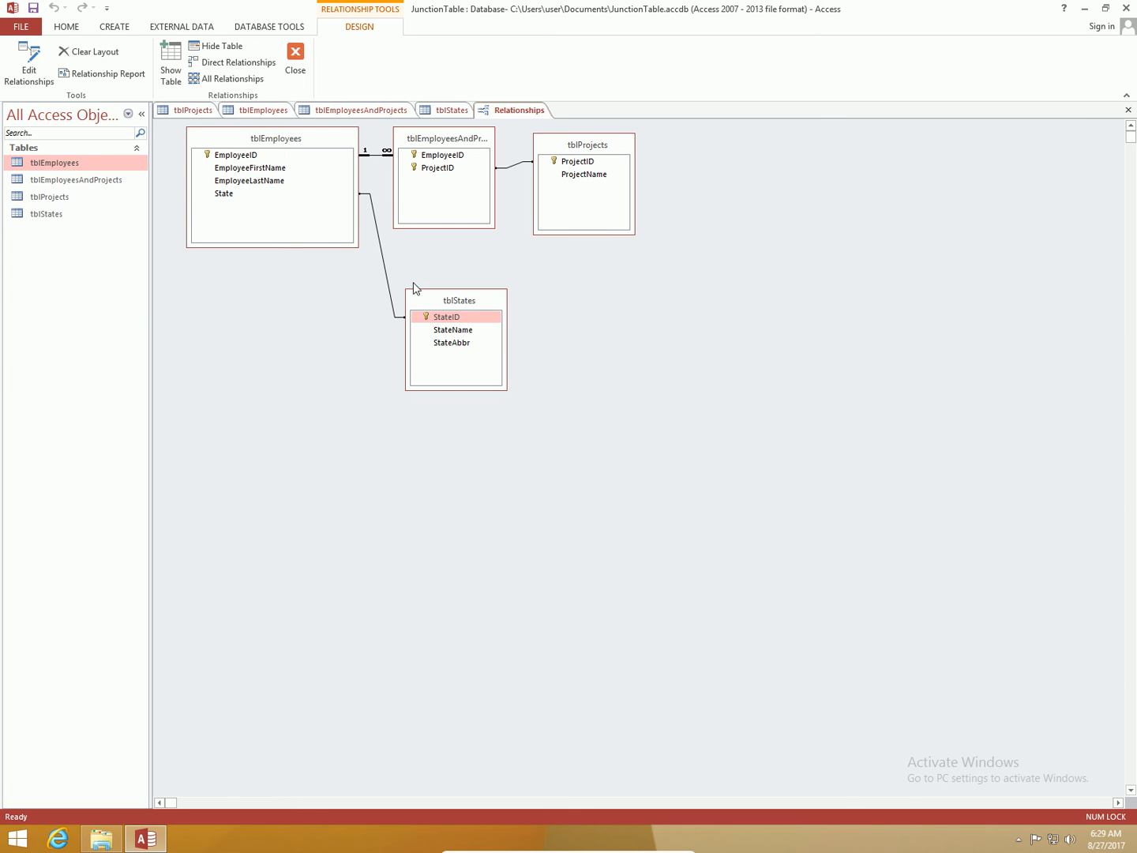
pyautogui.click(387, 279)
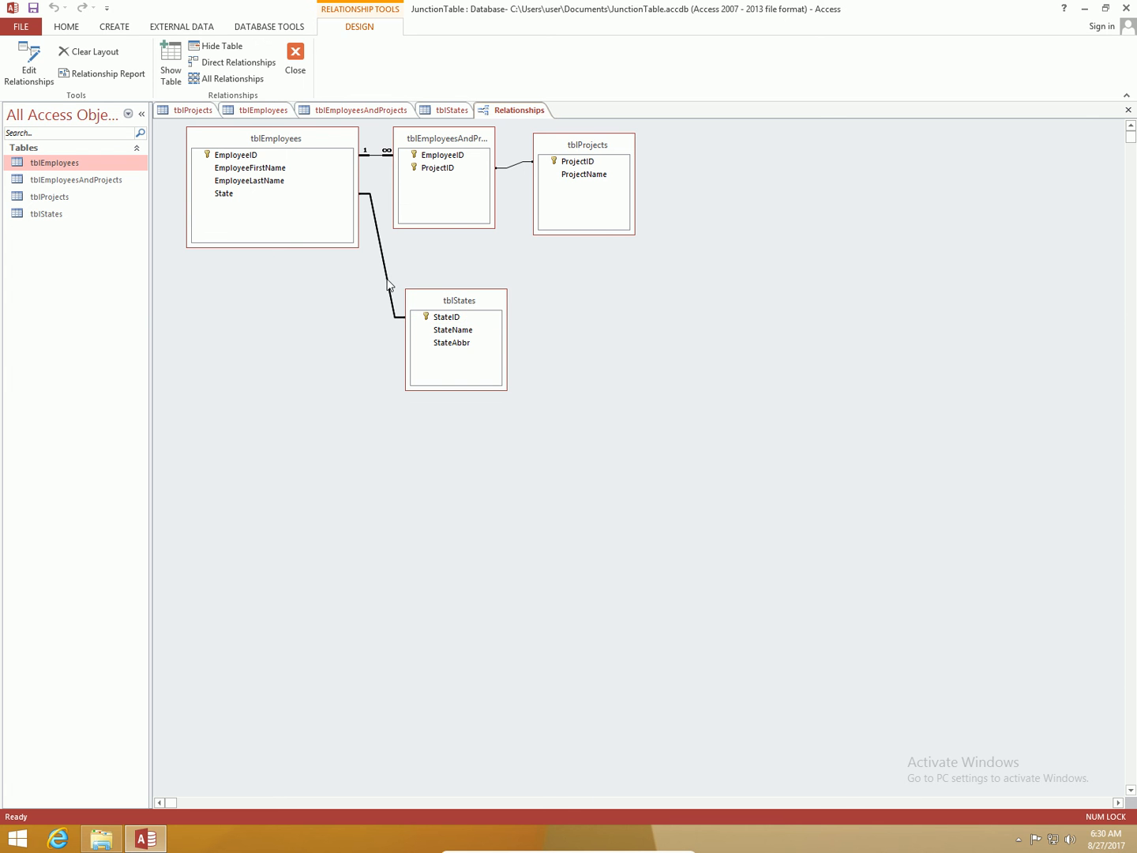
pyautogui.press('Delete')
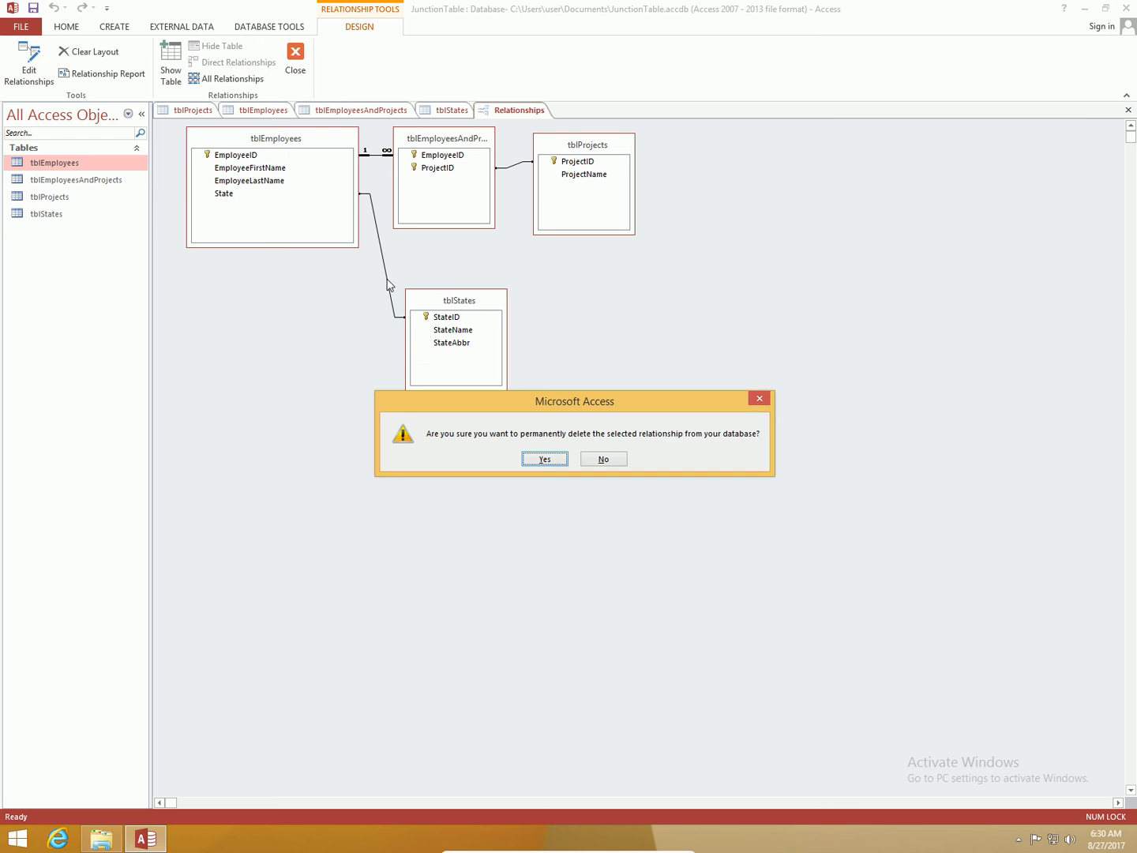
pyautogui.press('Return')
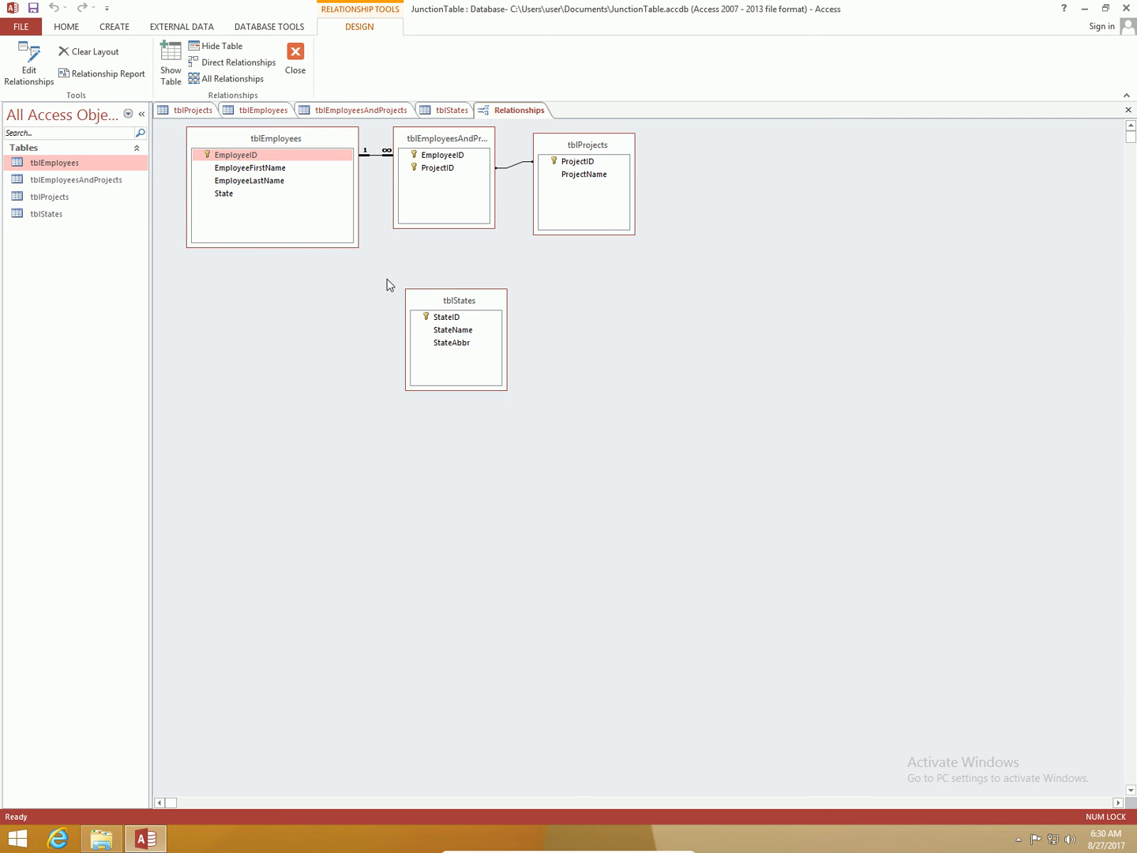
# Step: Restart the Lookup Wizard on tblEmployees' State field, taking values from the tblStates table
pyautogui.click(275, 110)
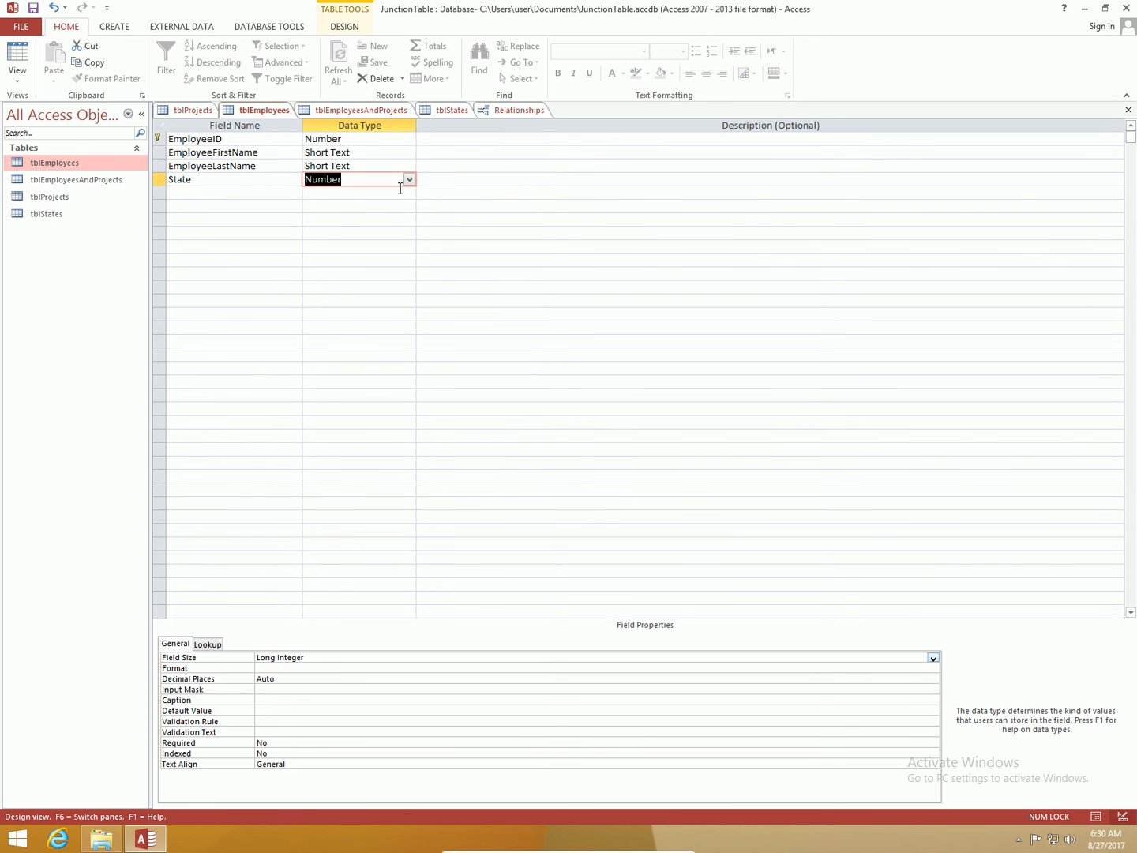
pyautogui.click(409, 181)
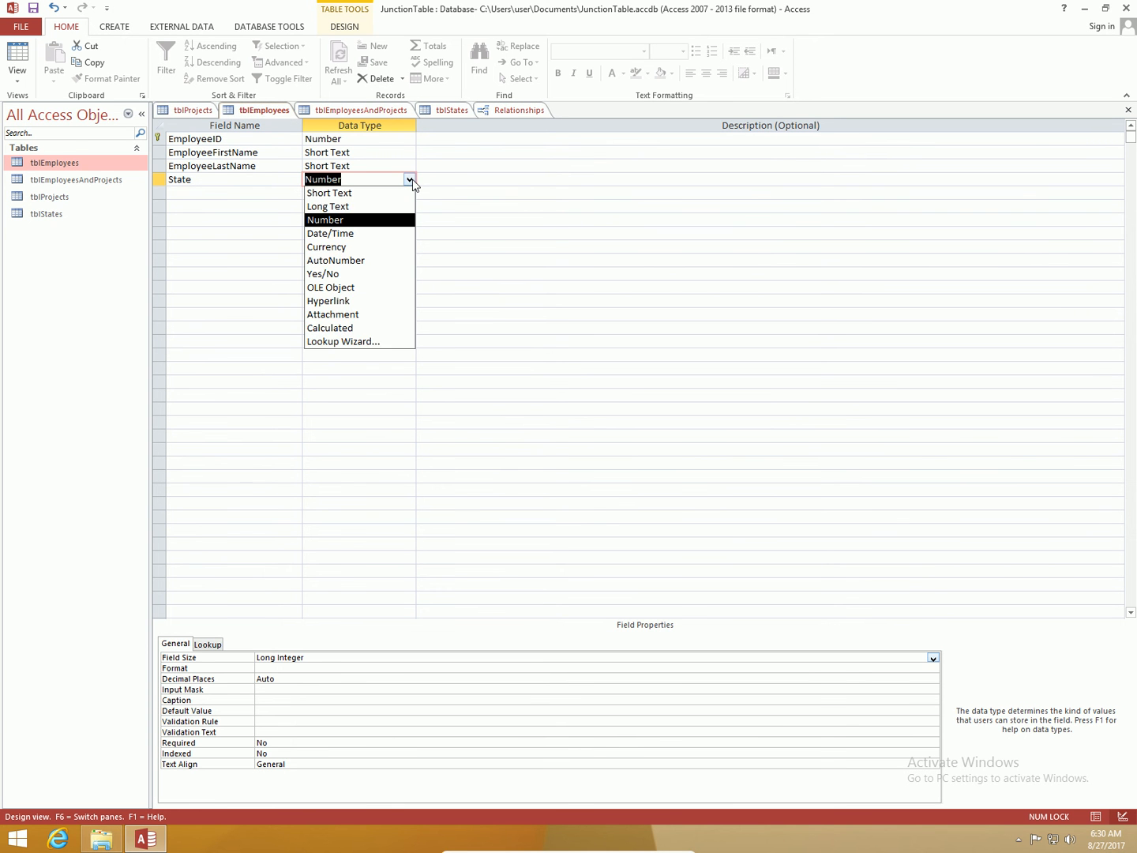
pyautogui.click(368, 344)
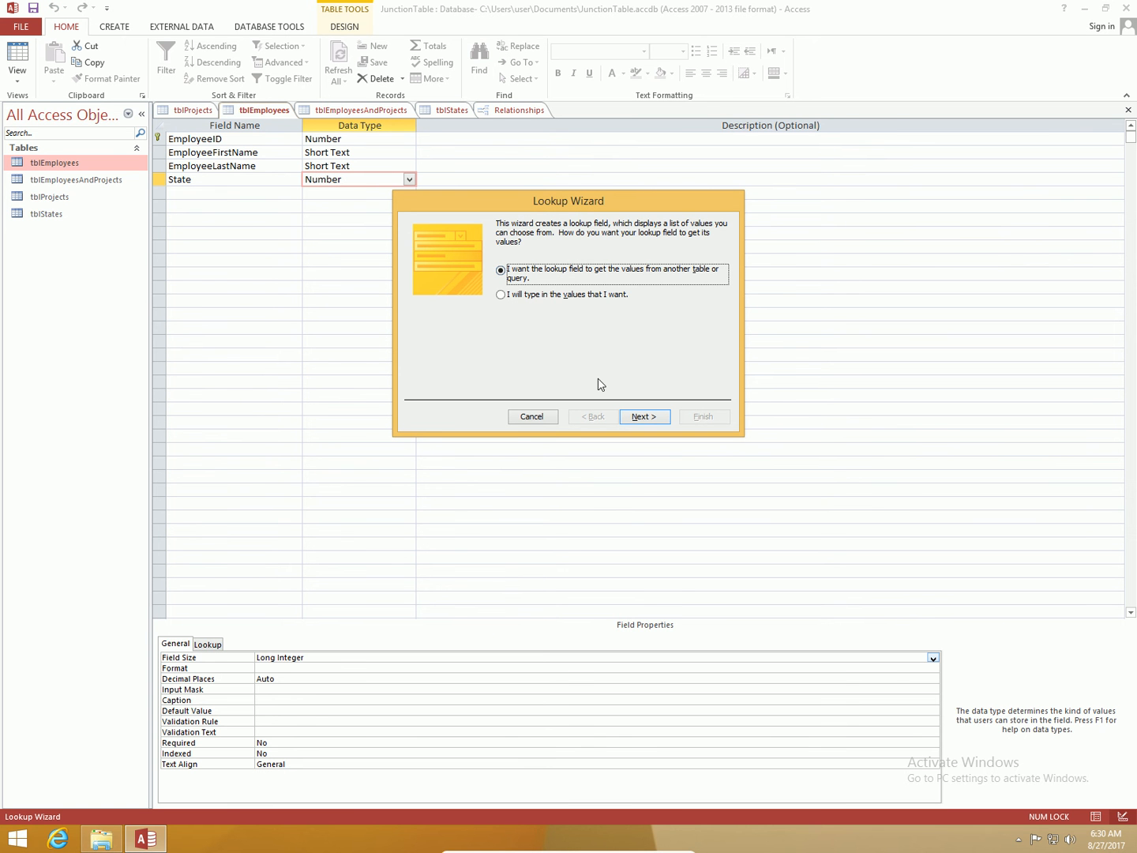
pyautogui.click(636, 418)
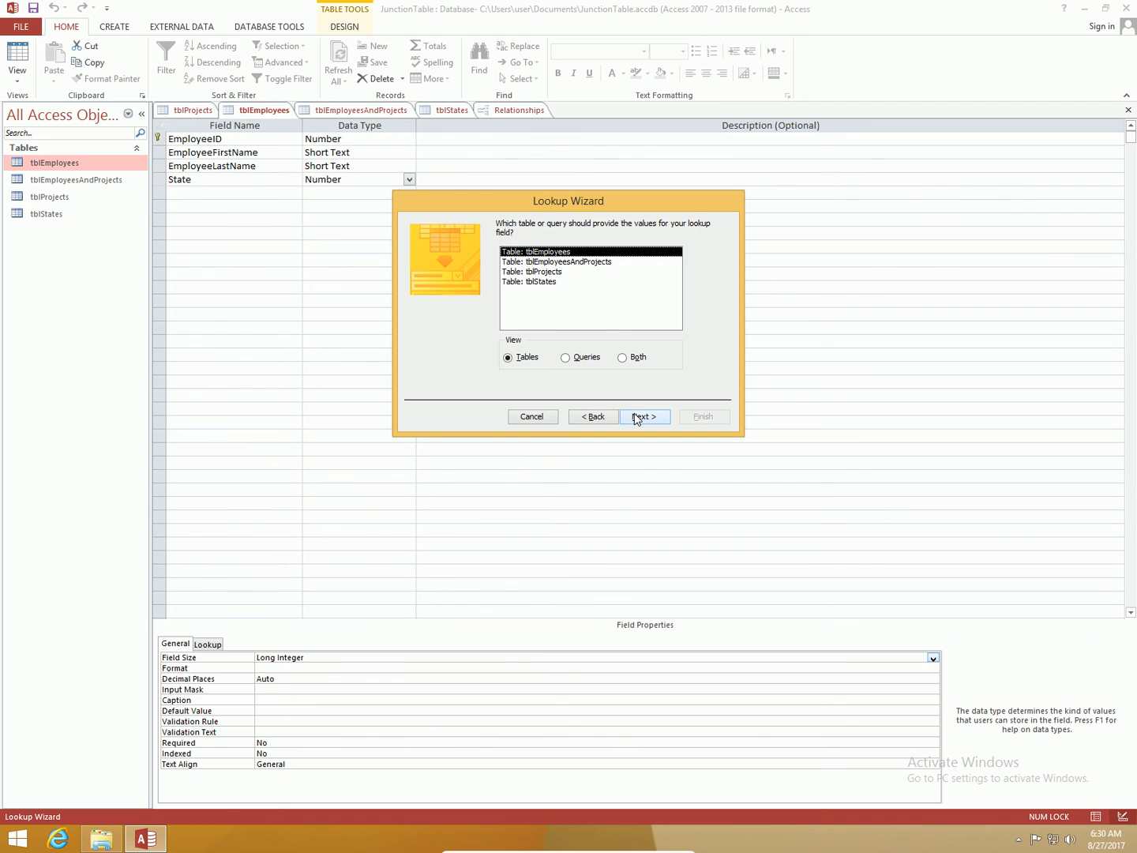
pyautogui.click(559, 283)
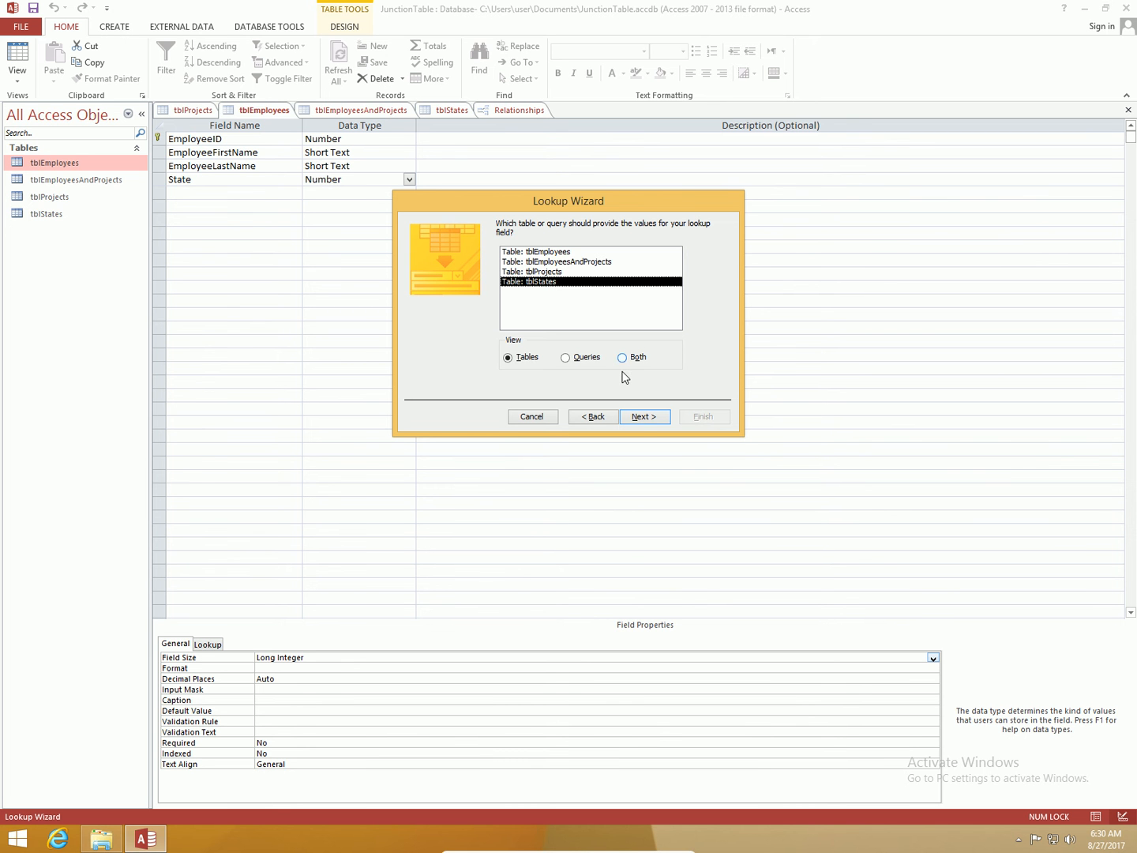
pyautogui.click(643, 419)
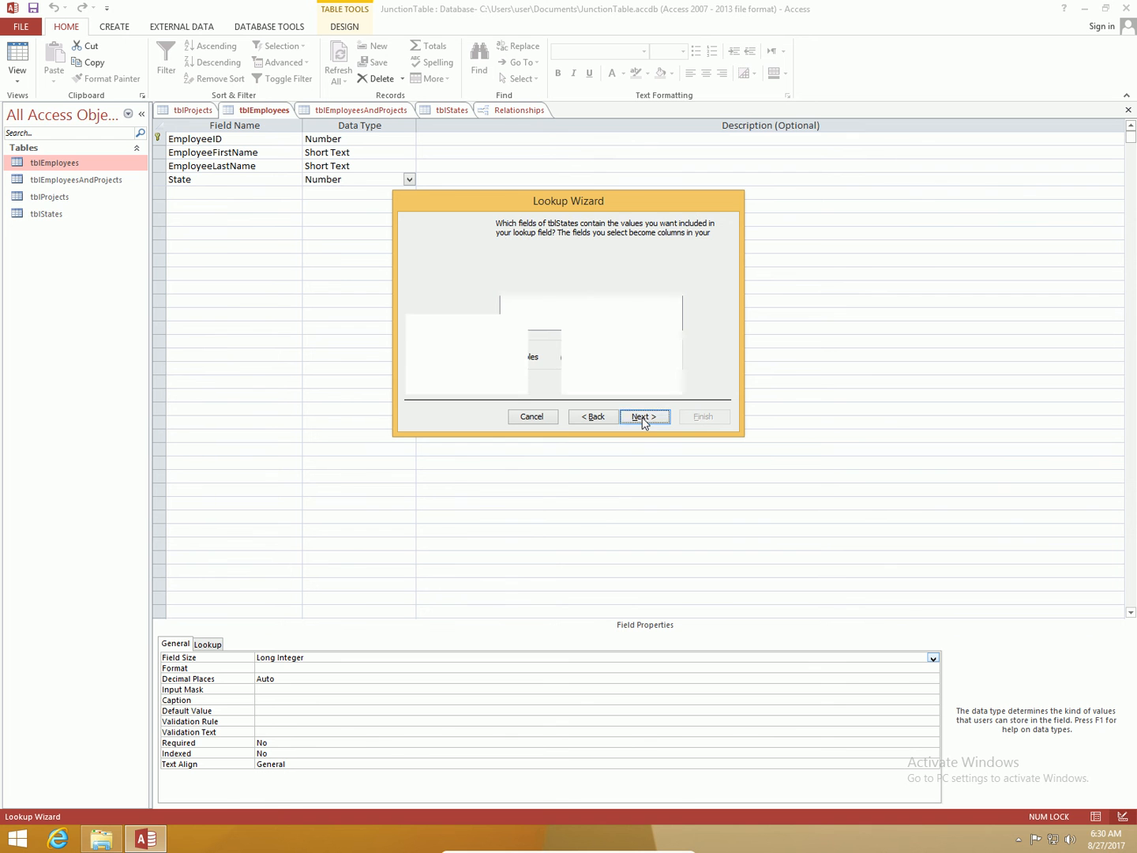
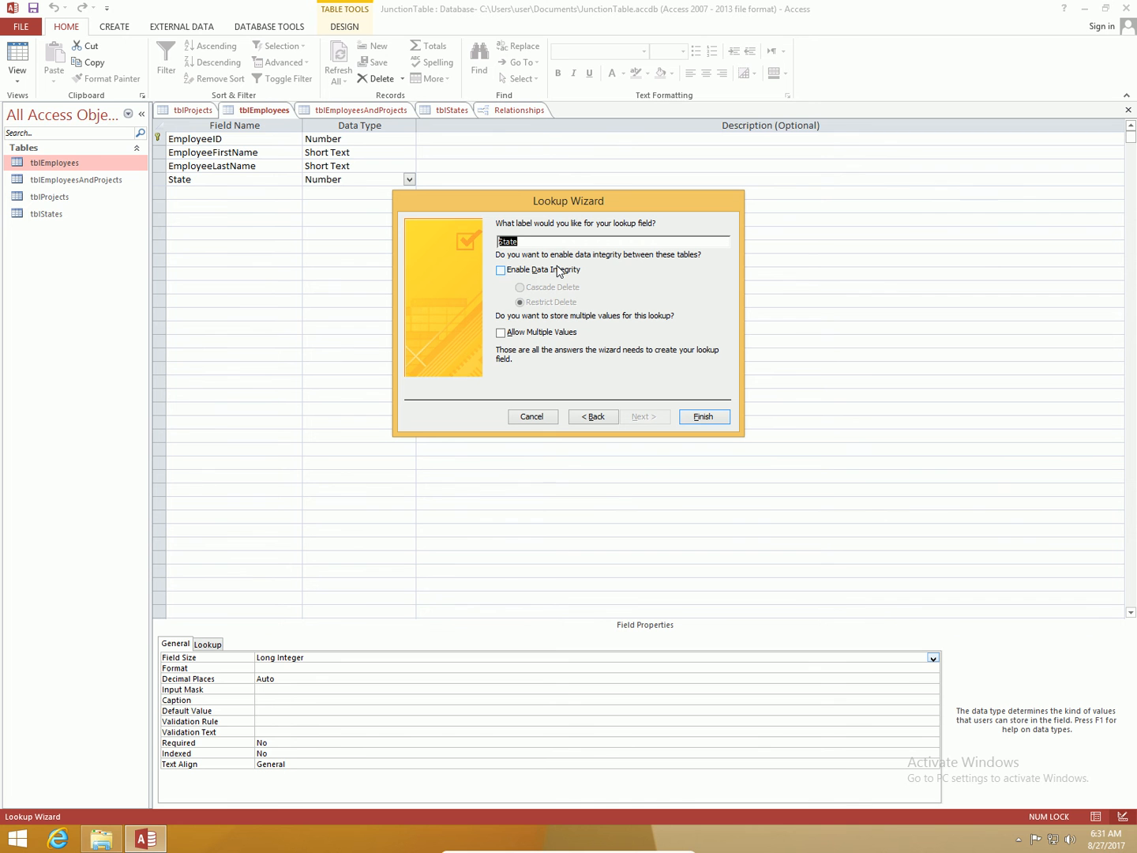
# Step: Finish the Lookup Wizard without allowing multiple values, saving the table when asked
pyautogui.click(501, 332)
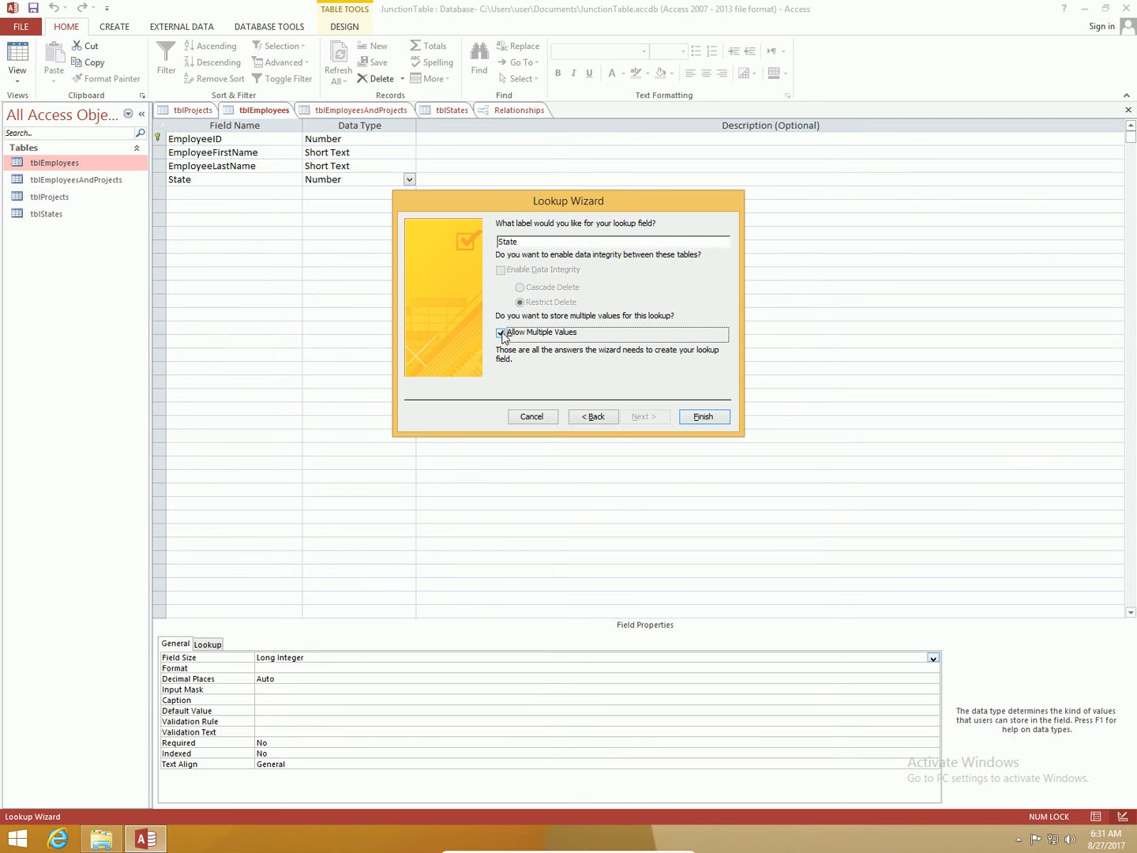
pyautogui.click(502, 332)
pyautogui.click(501, 333)
pyautogui.click(501, 333)
pyautogui.click(701, 418)
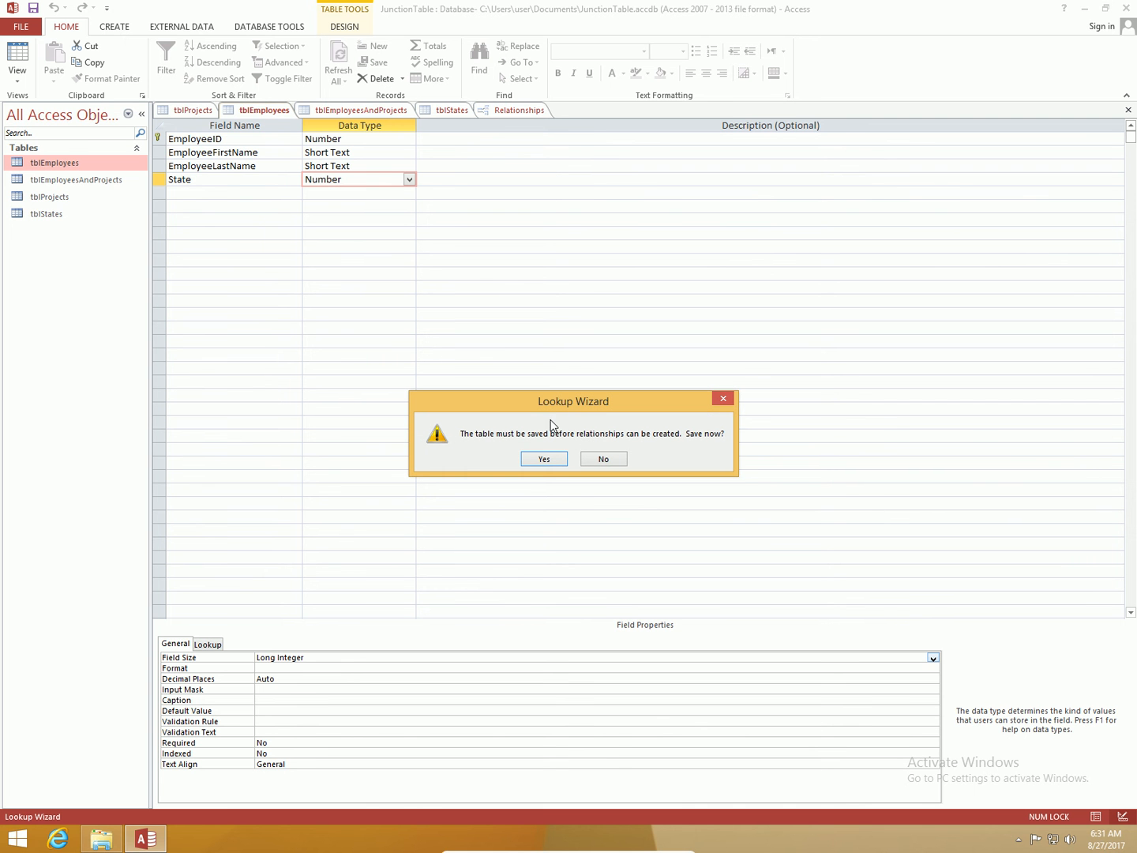
pyautogui.click(556, 463)
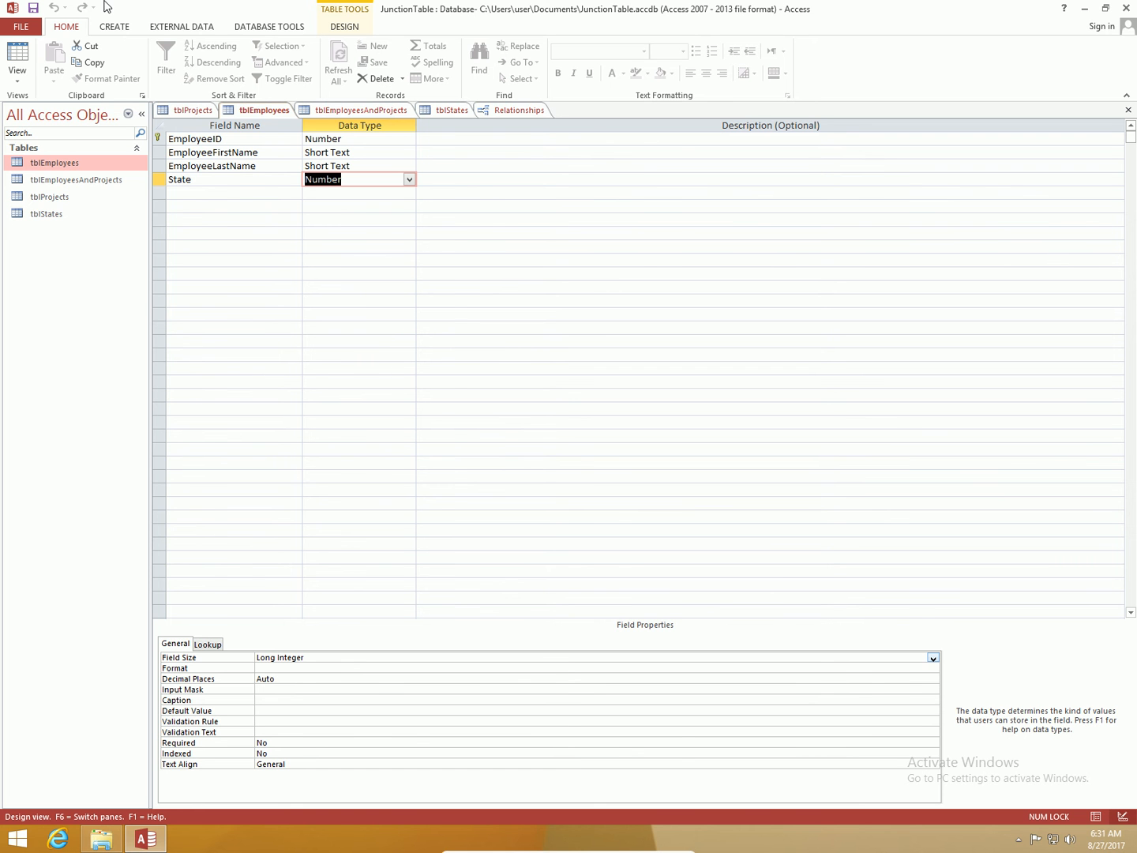
# Step: Switch tblEmployees to Datasheet view and browse the tblStates and tblProjects tables
pyautogui.click(19, 52)
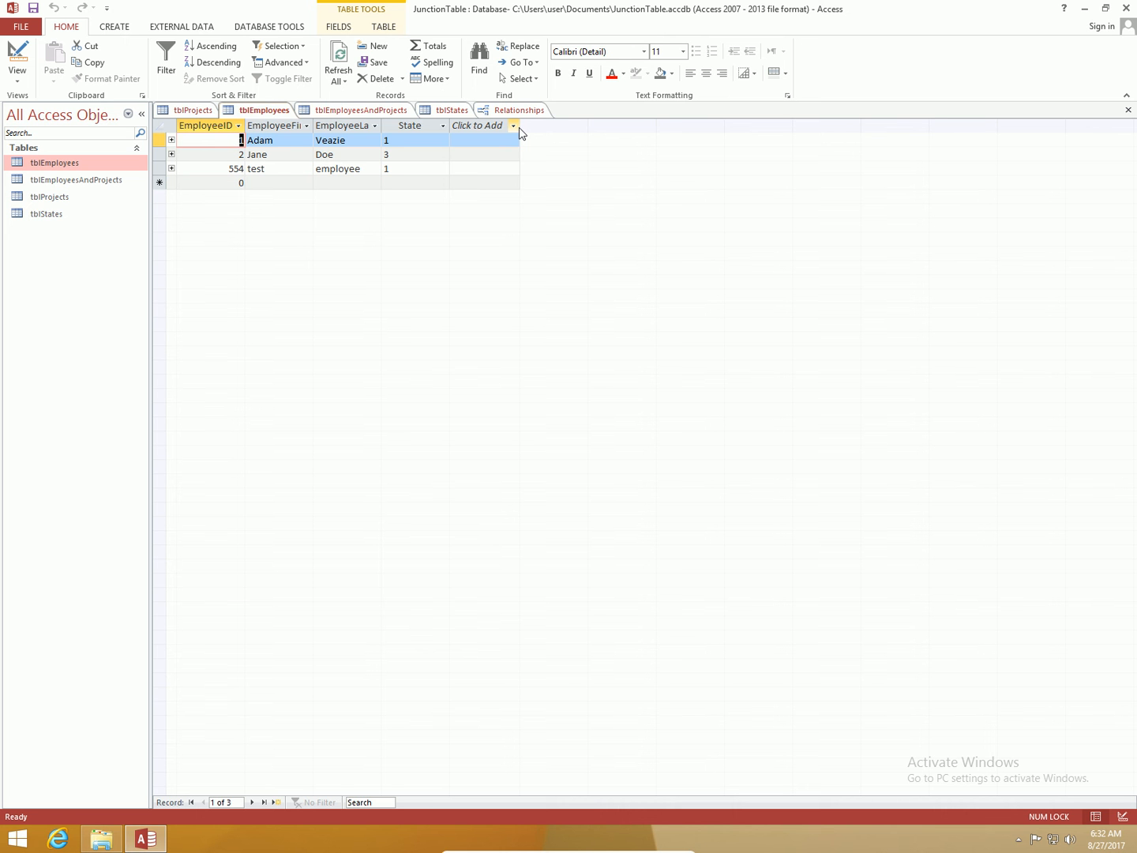
pyautogui.click(443, 111)
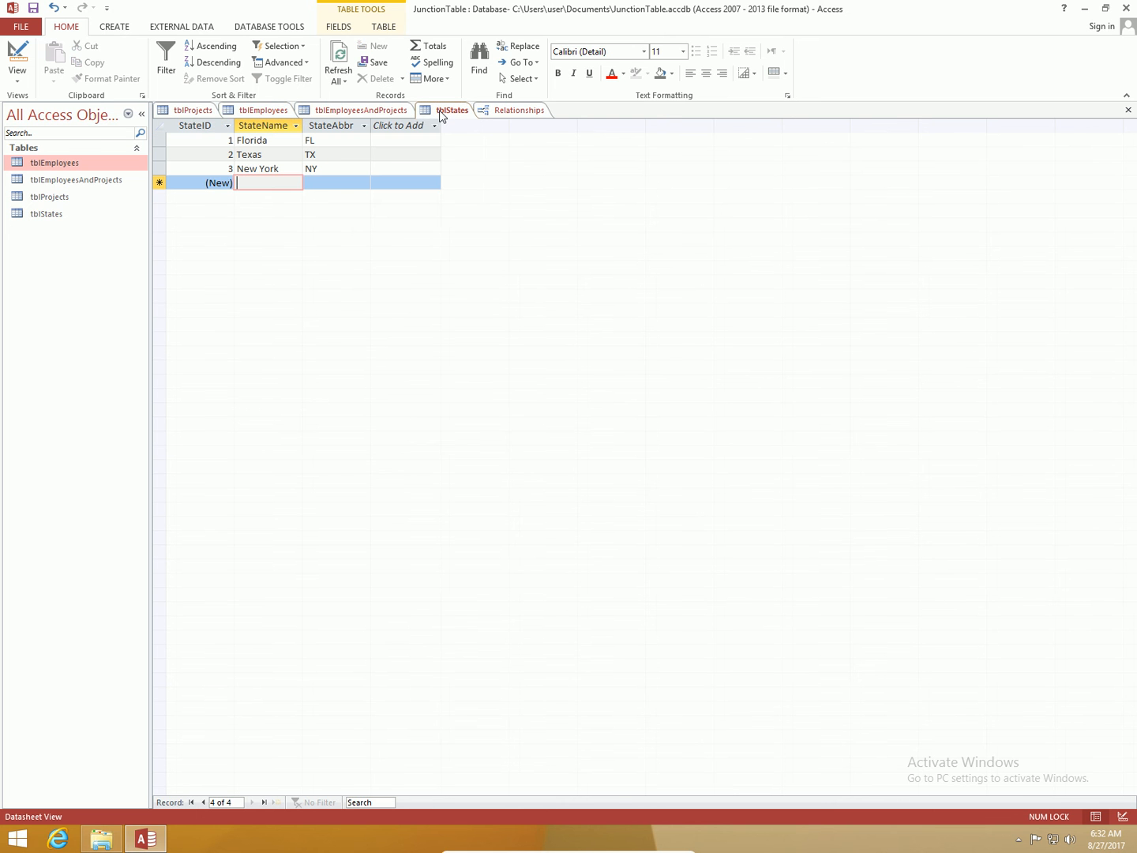
pyautogui.click(203, 110)
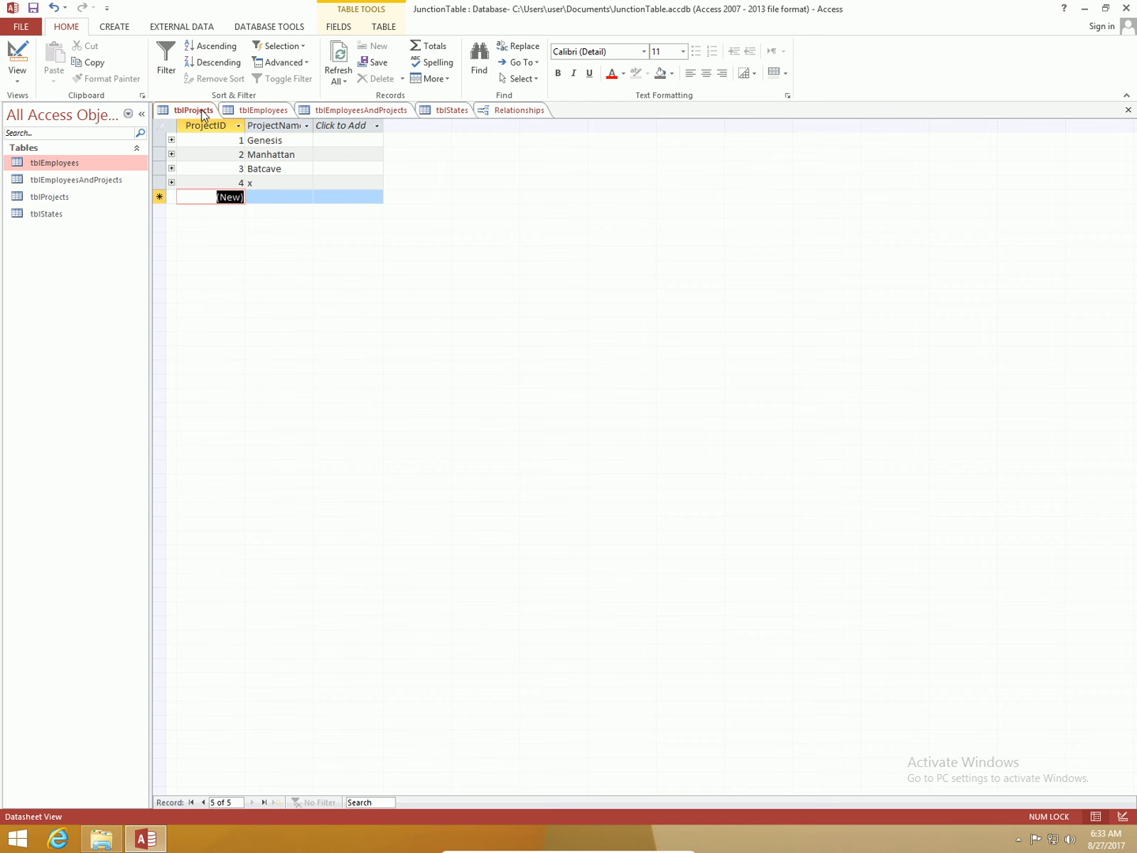
pyautogui.click(262, 110)
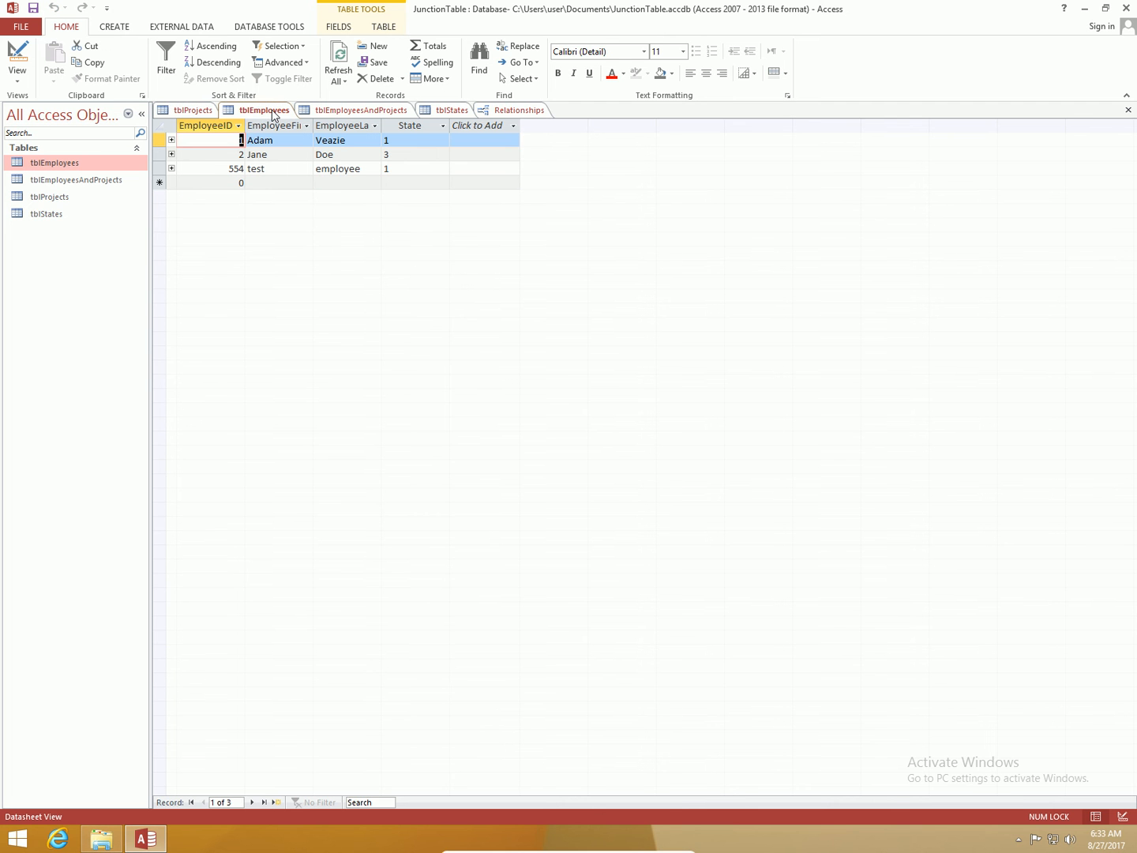
# Step: Set the first employee's State to Texas (2) using the new State lookup list
pyautogui.click(410, 139)
pyautogui.click(441, 139)
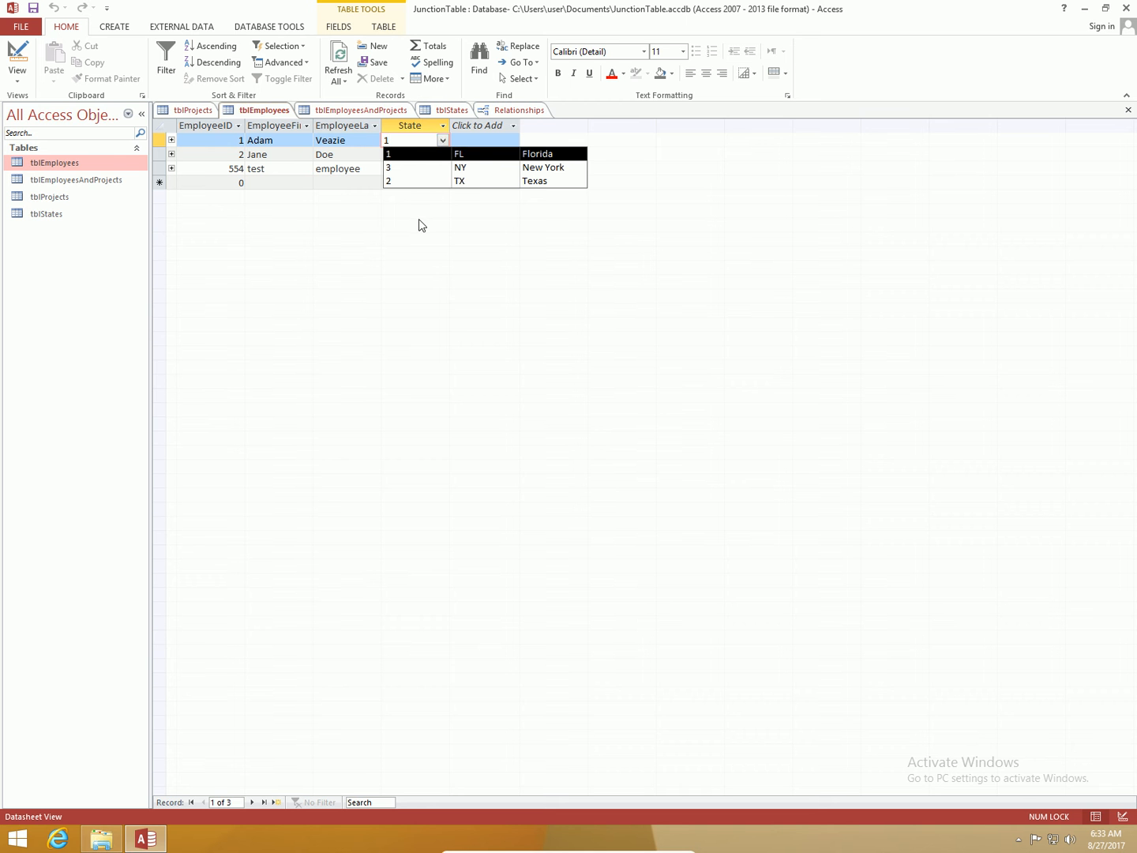
pyautogui.click(440, 181)
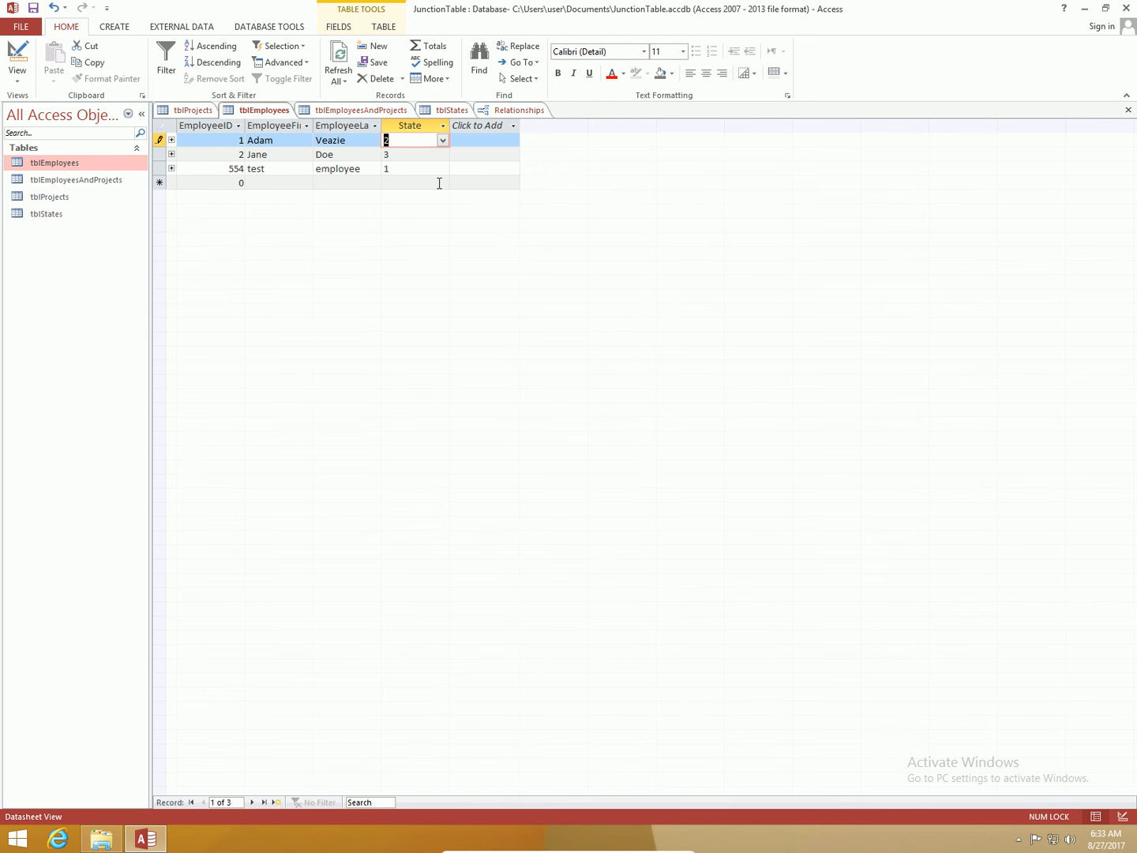
pyautogui.click(442, 183)
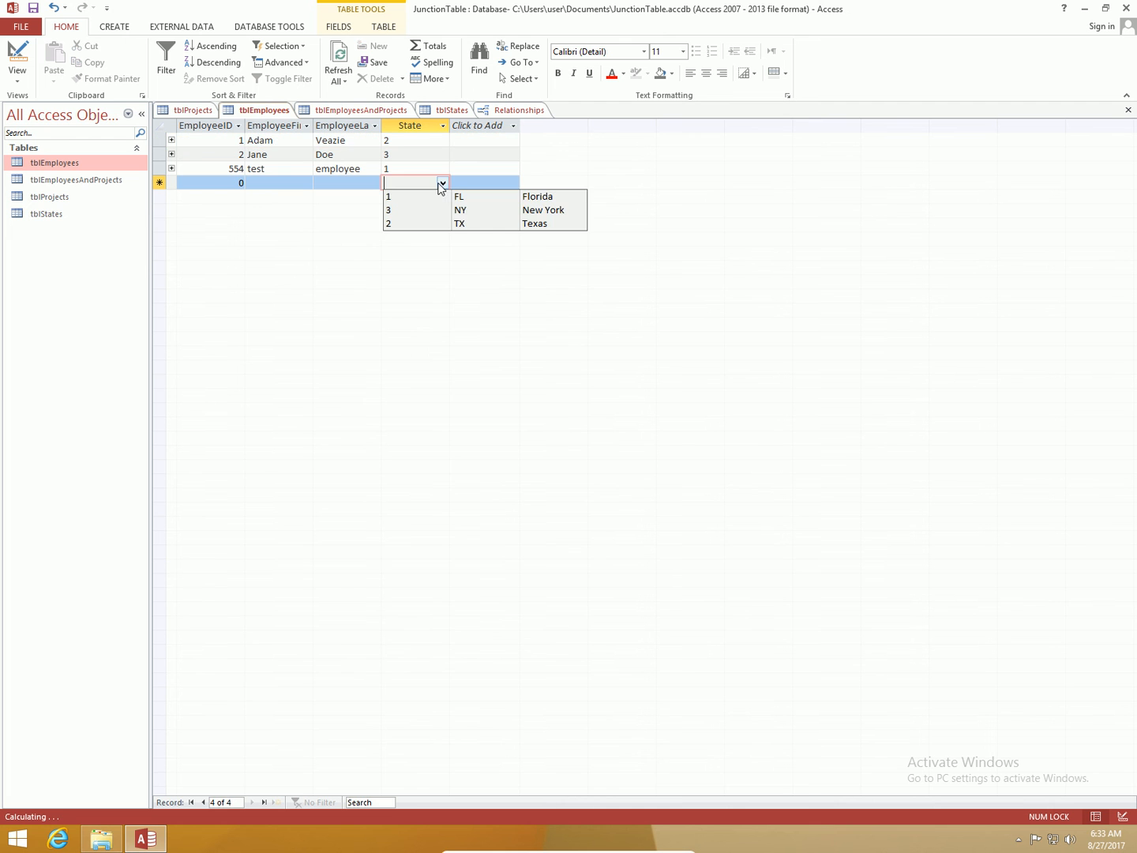
pyautogui.click(437, 156)
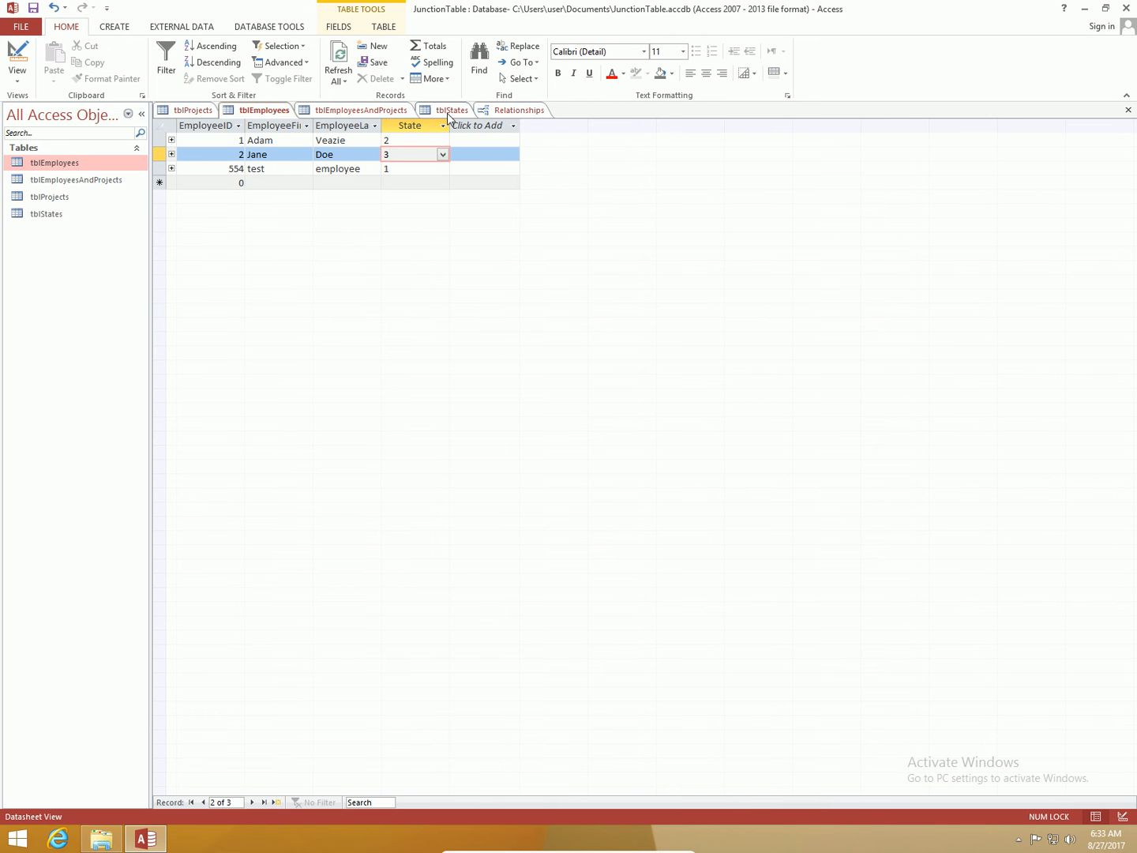
# Step: Add a new state record Kansas with abbreviation KS to tblStates
pyautogui.click(450, 112)
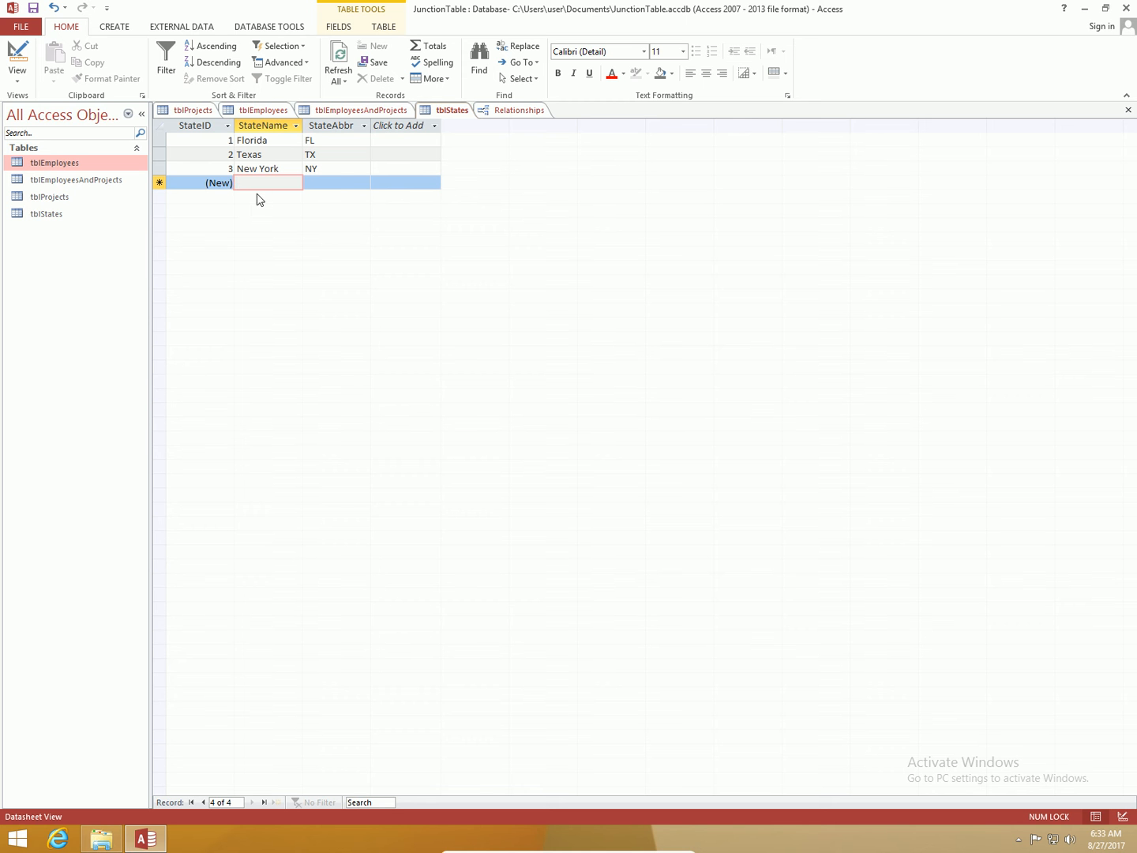
pyautogui.write('Kansas')
pyautogui.press('Tab')
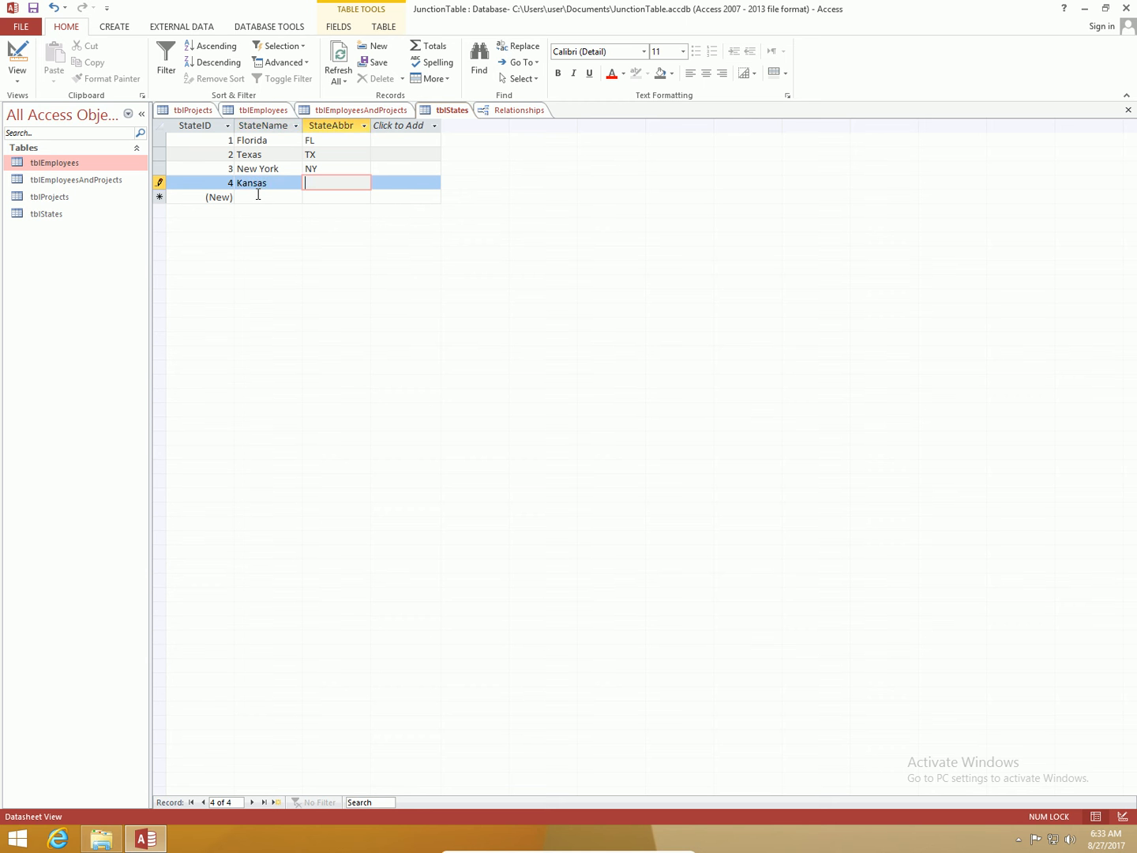
pyautogui.write('KS')
pyautogui.press('Up')
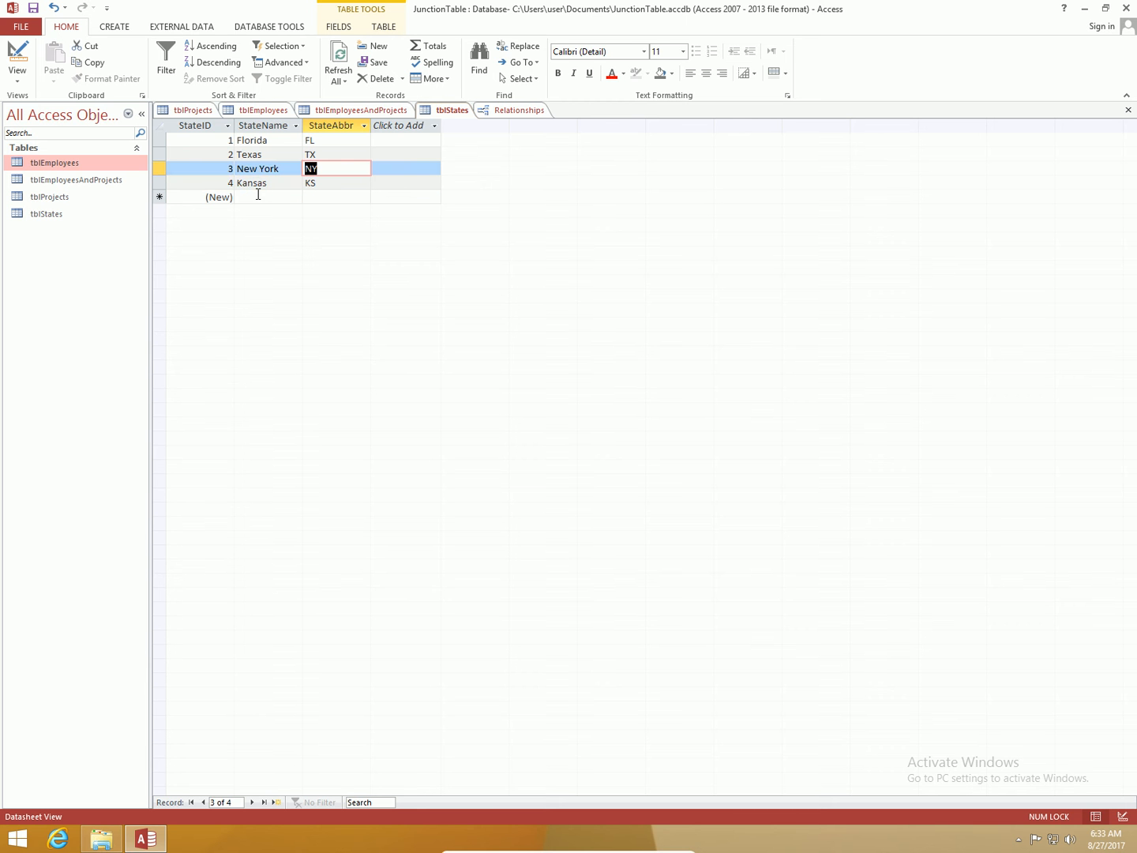
# Step: Refresh tblEmployees and set the first employee's State to Kansas from the updated lookup list
pyautogui.click(244, 115)
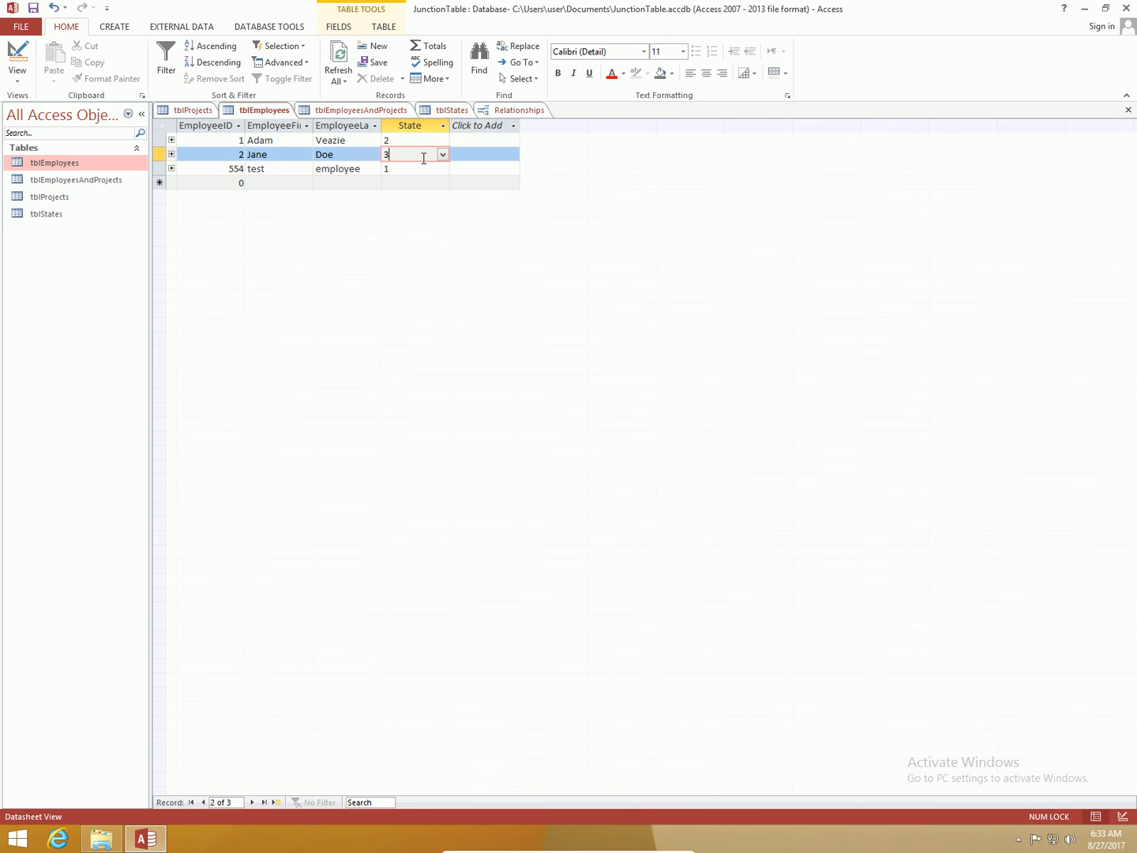
pyautogui.click(433, 145)
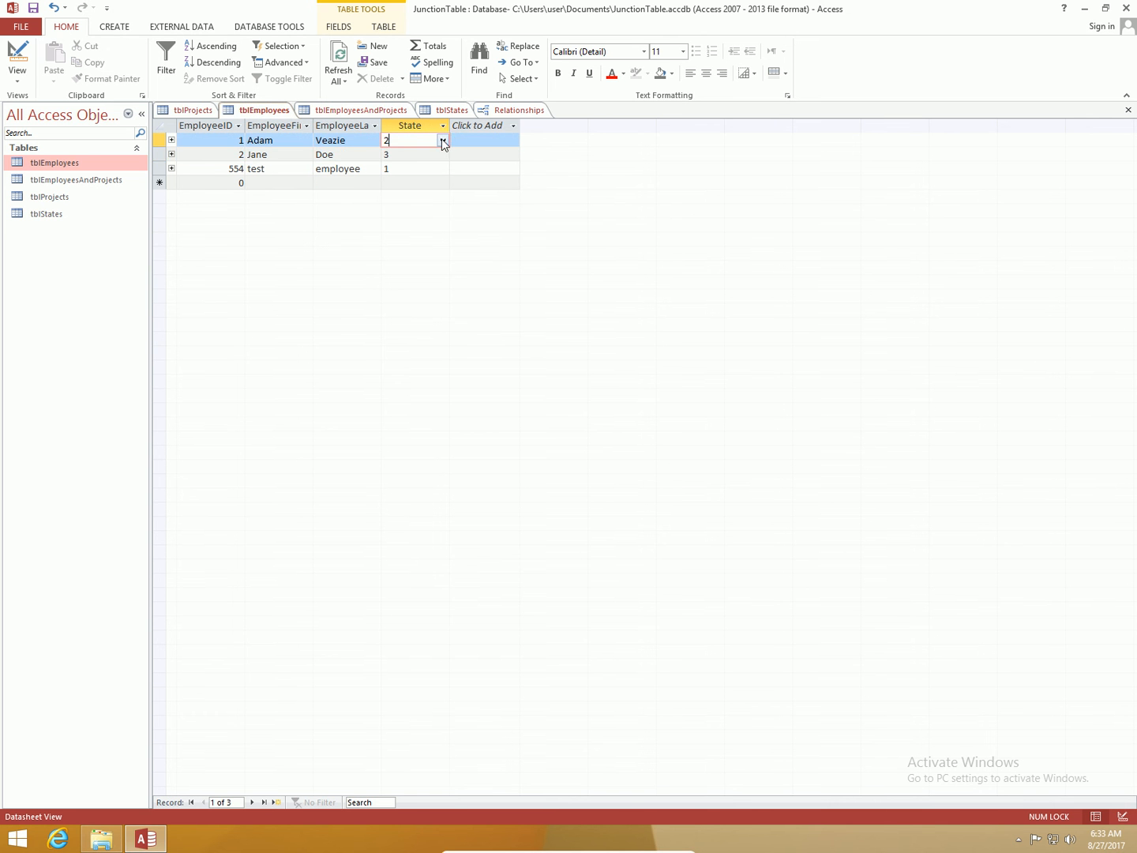
pyautogui.click(443, 141)
pyautogui.click(444, 141)
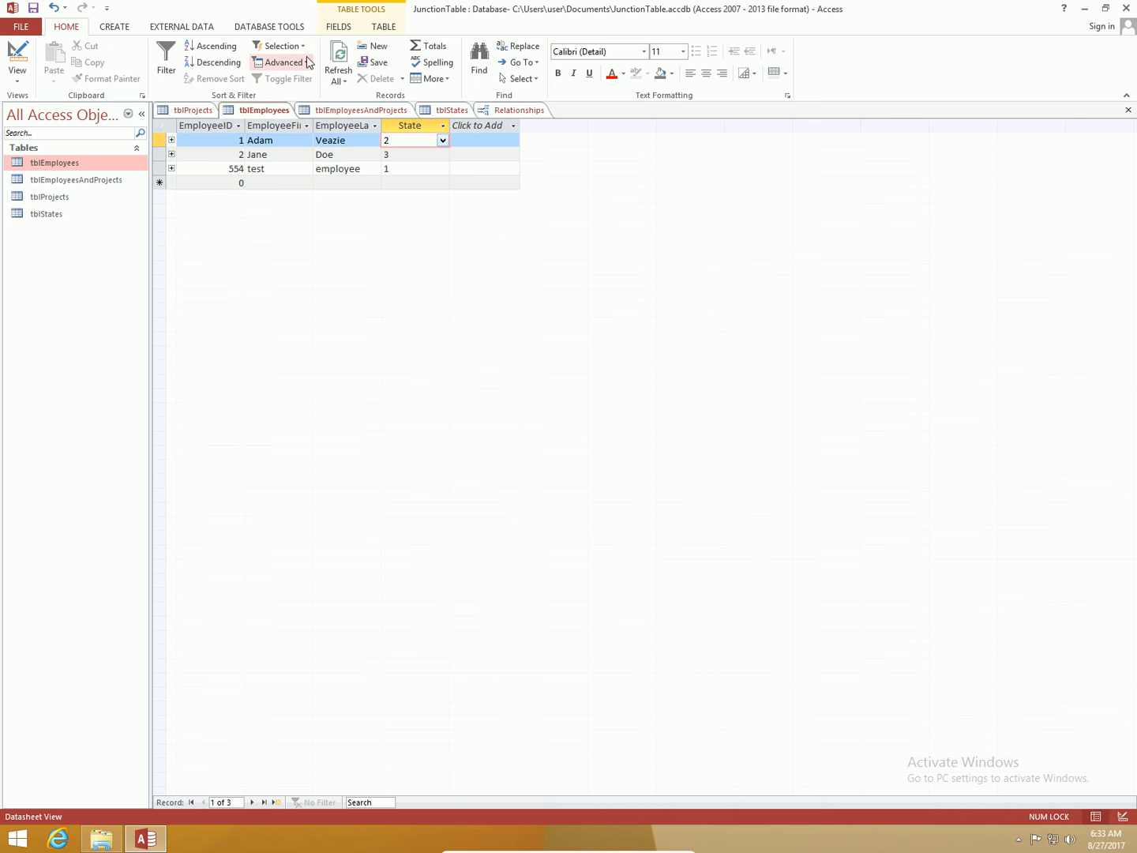
pyautogui.click(338, 59)
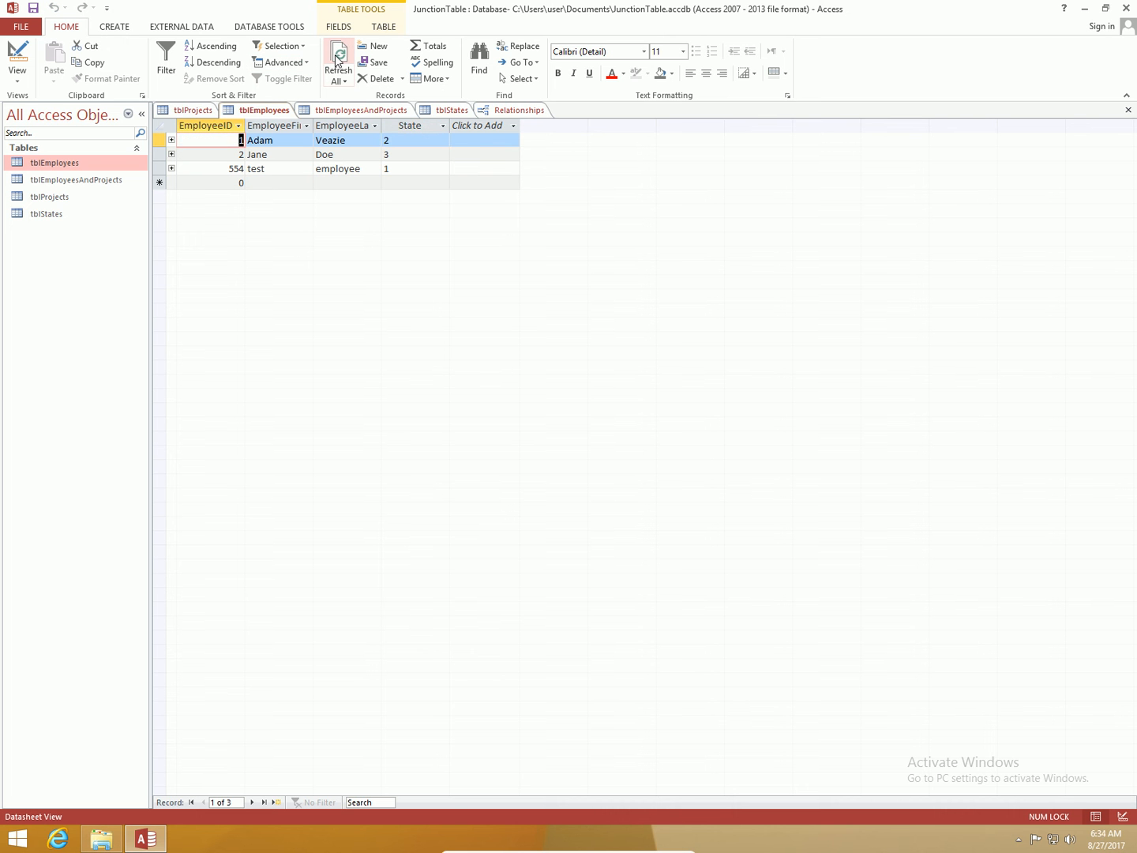
pyautogui.click(432, 141)
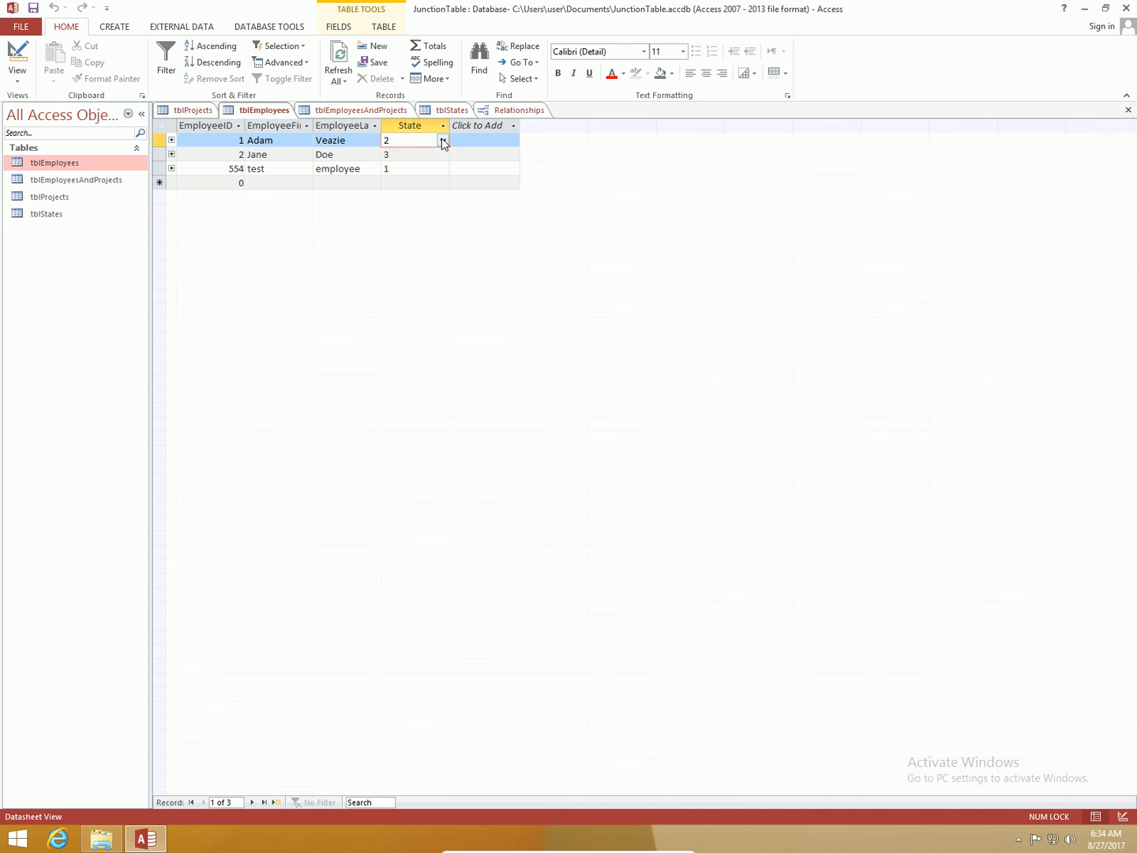
pyautogui.click(443, 142)
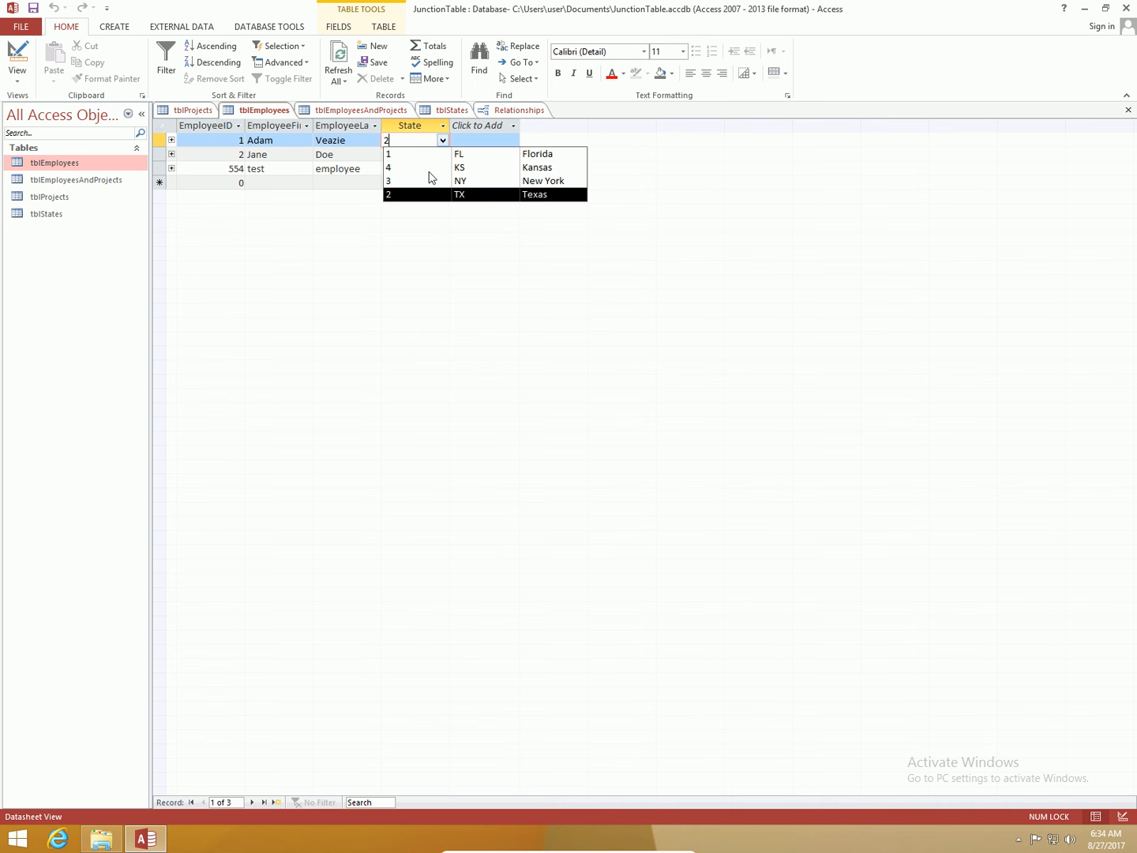
pyautogui.click(429, 172)
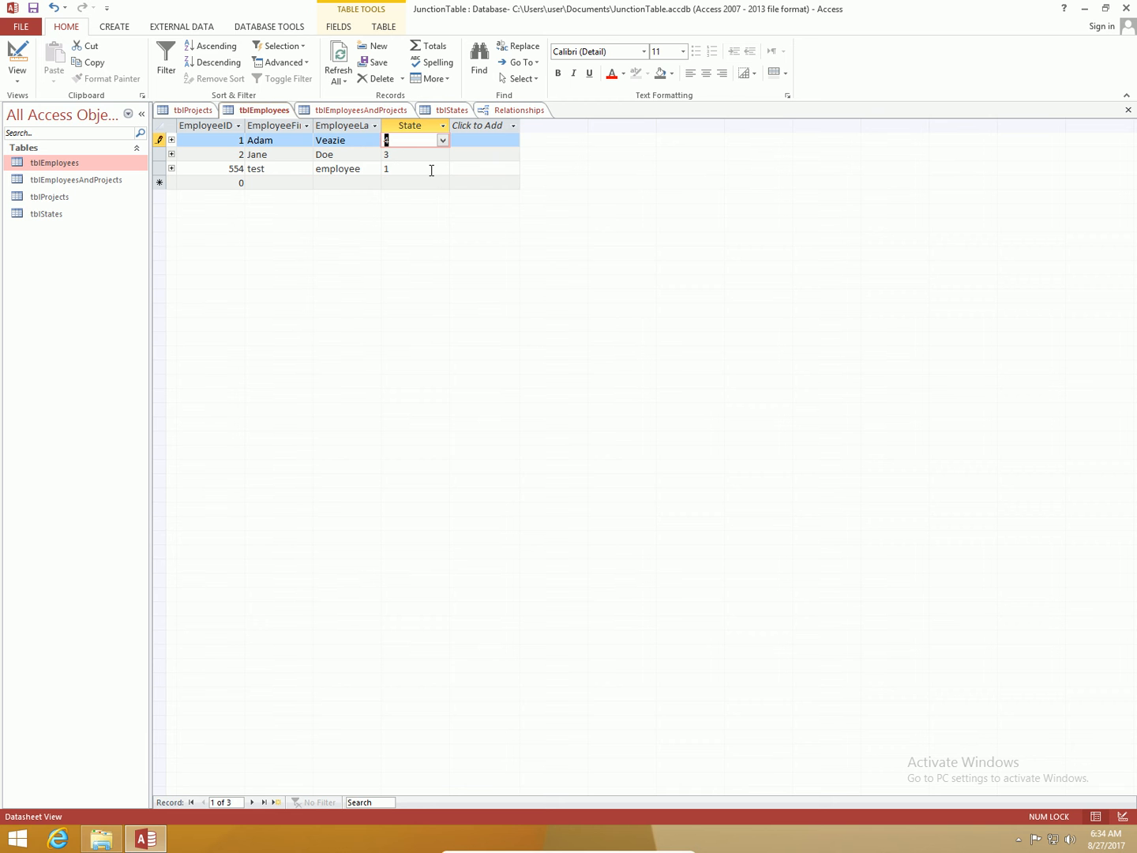
pyautogui.click(432, 155)
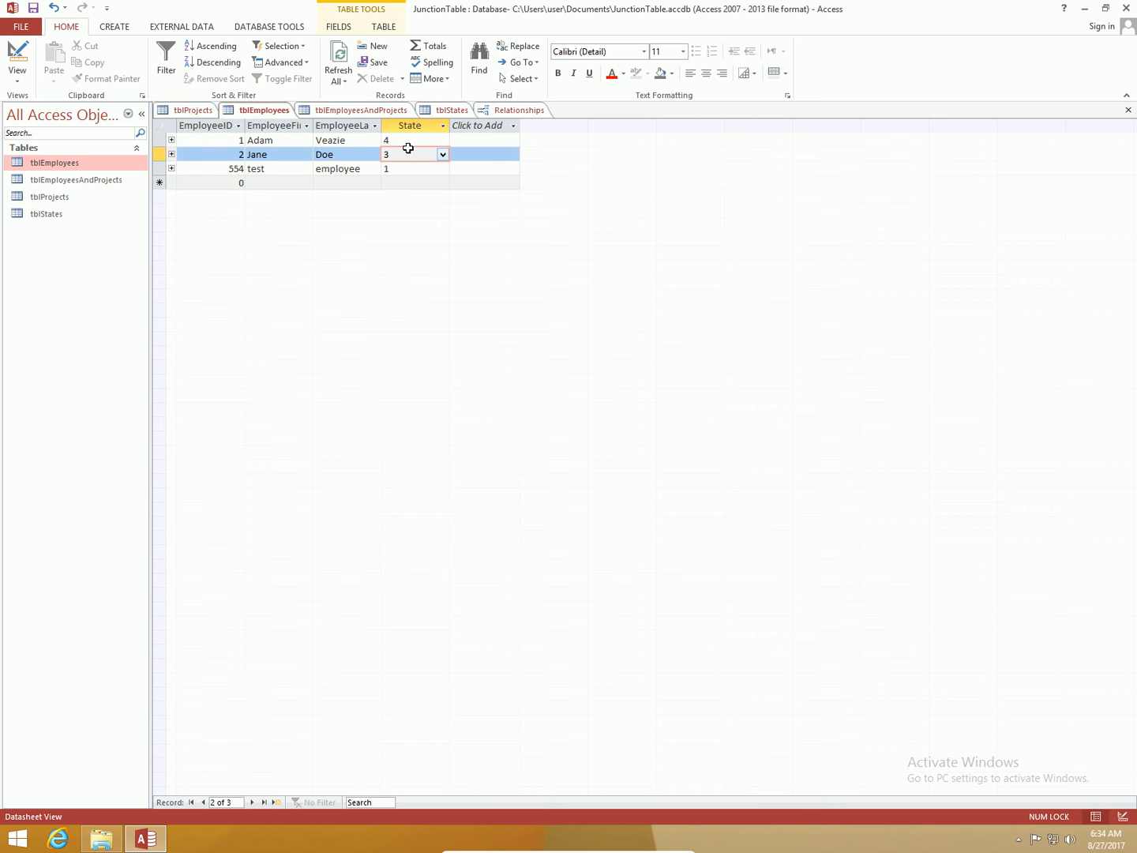
# Step: Set the State field's lookup Column Heads property to Yes, save the table, and check the list in Datasheet view
pyautogui.click(13, 49)
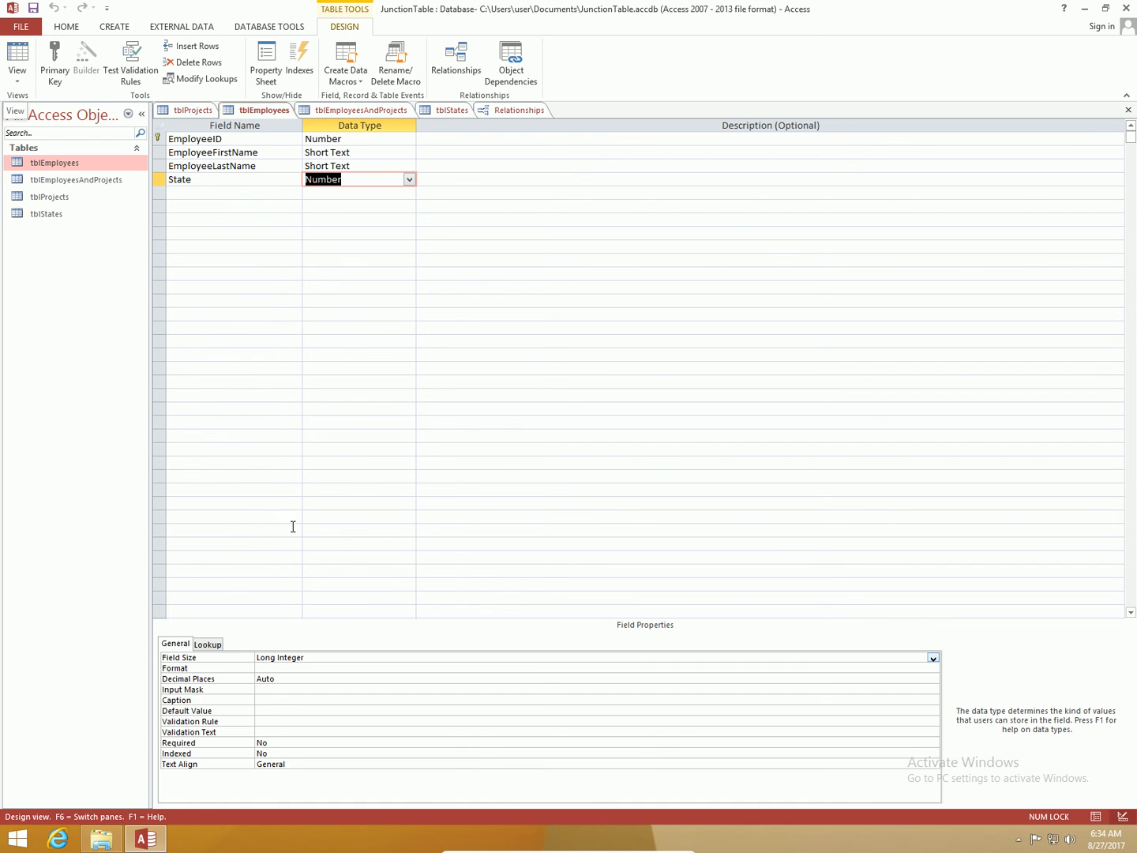
pyautogui.click(358, 174)
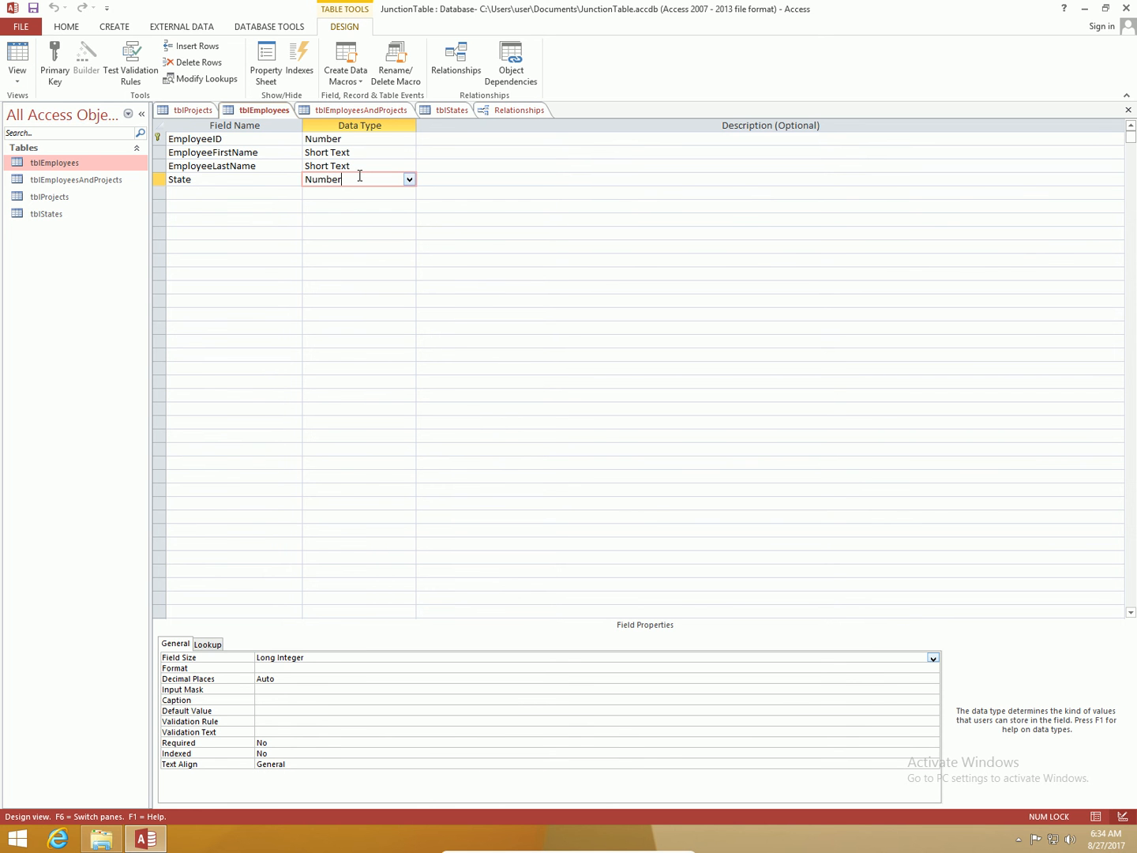
pyautogui.click(211, 646)
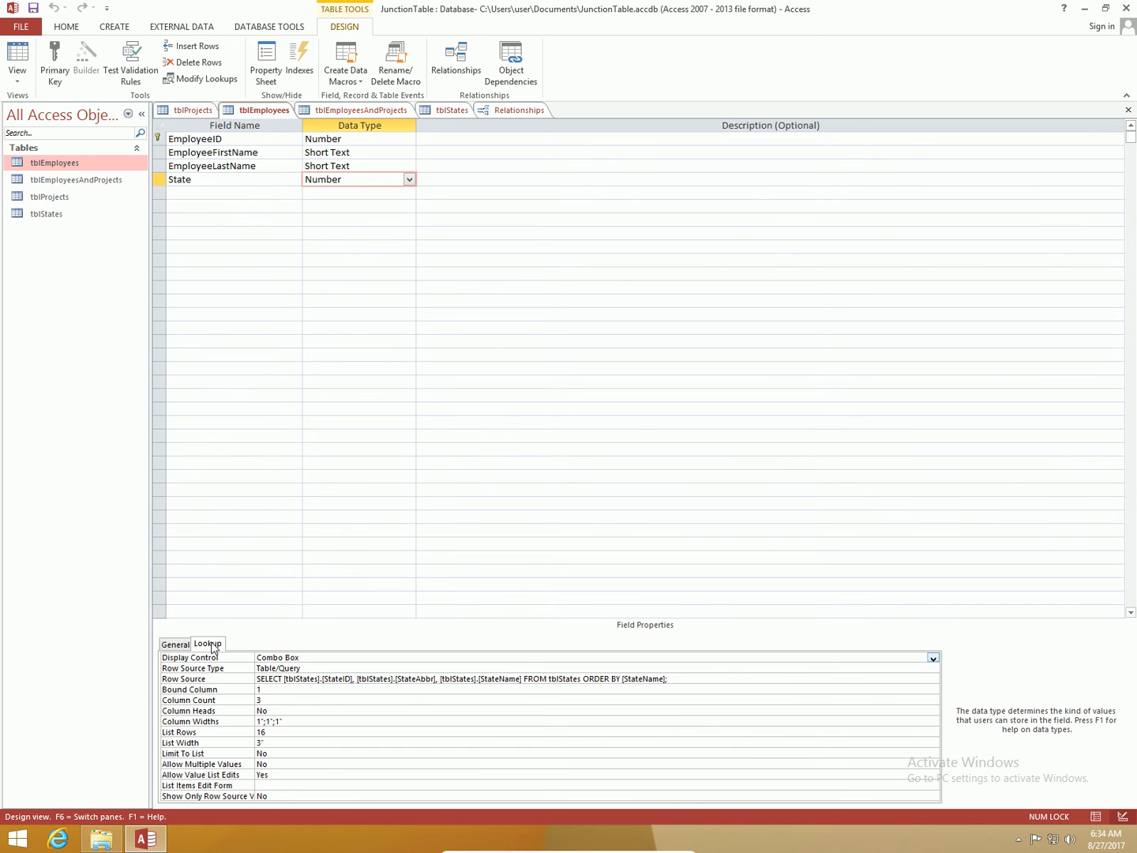
pyautogui.click(355, 708)
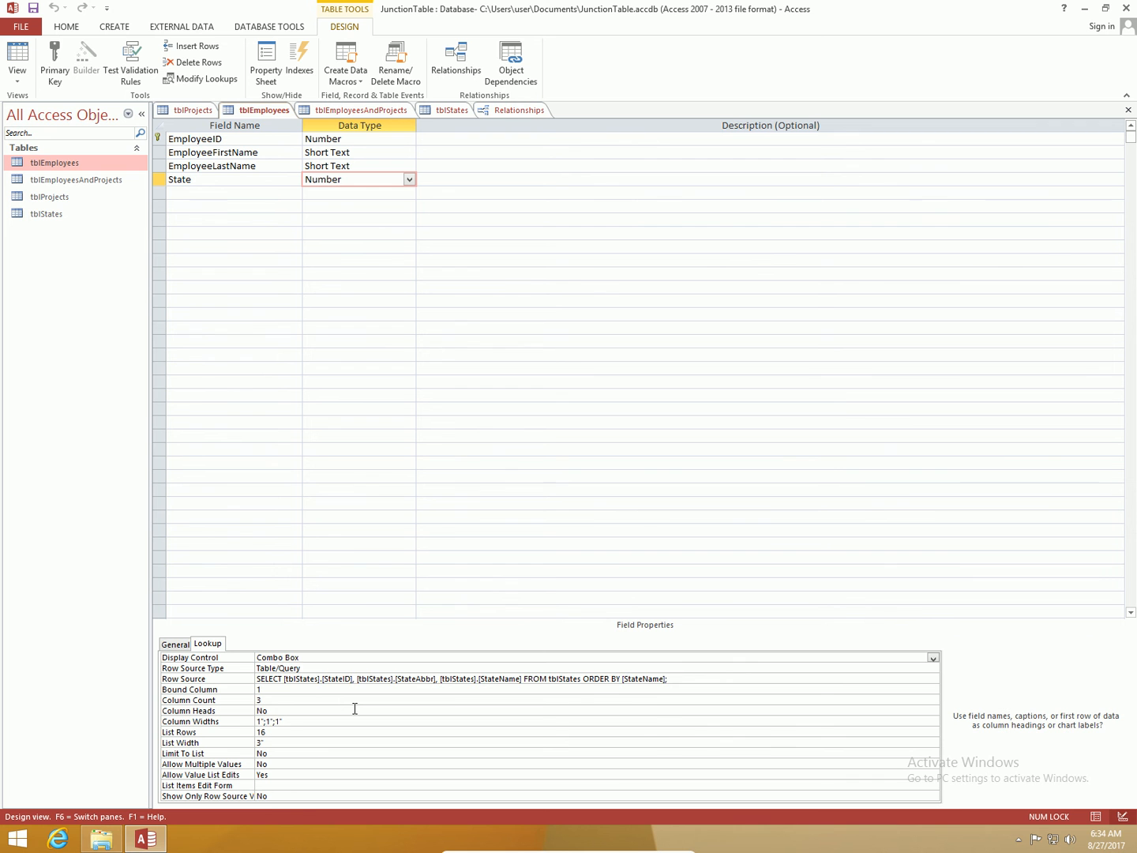
pyautogui.press('BackSpace')
pyautogui.press('BackSpace')
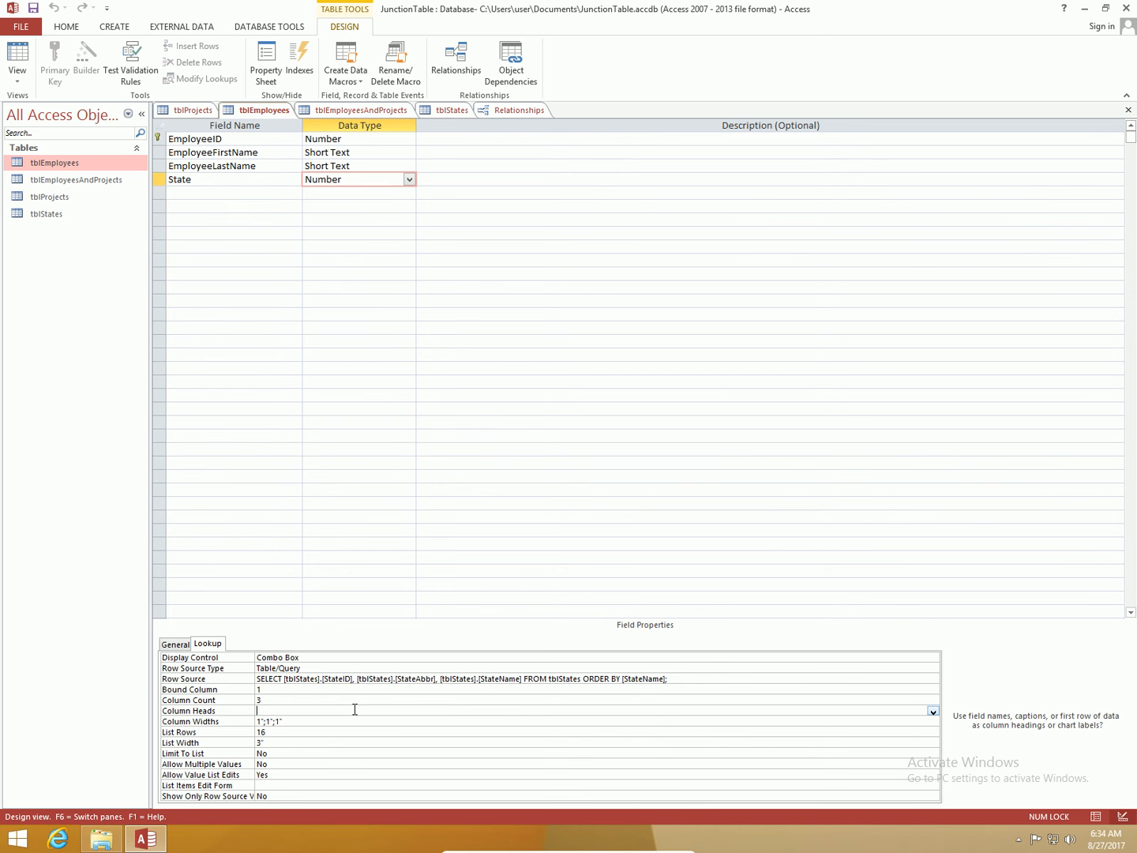
pyautogui.write('Y')
pyautogui.press('BackSpace')
pyautogui.write('es')
pyautogui.click(32, 8)
pyautogui.click(17, 57)
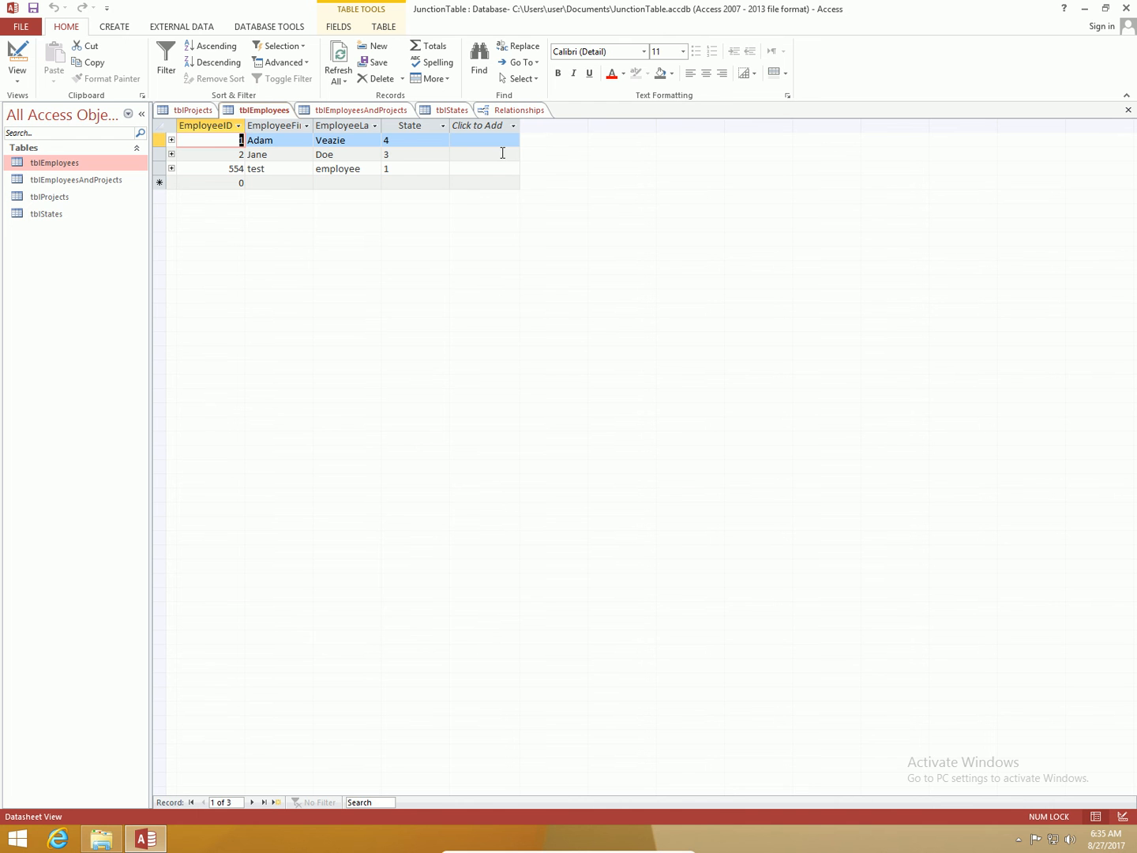
pyautogui.click(444, 139)
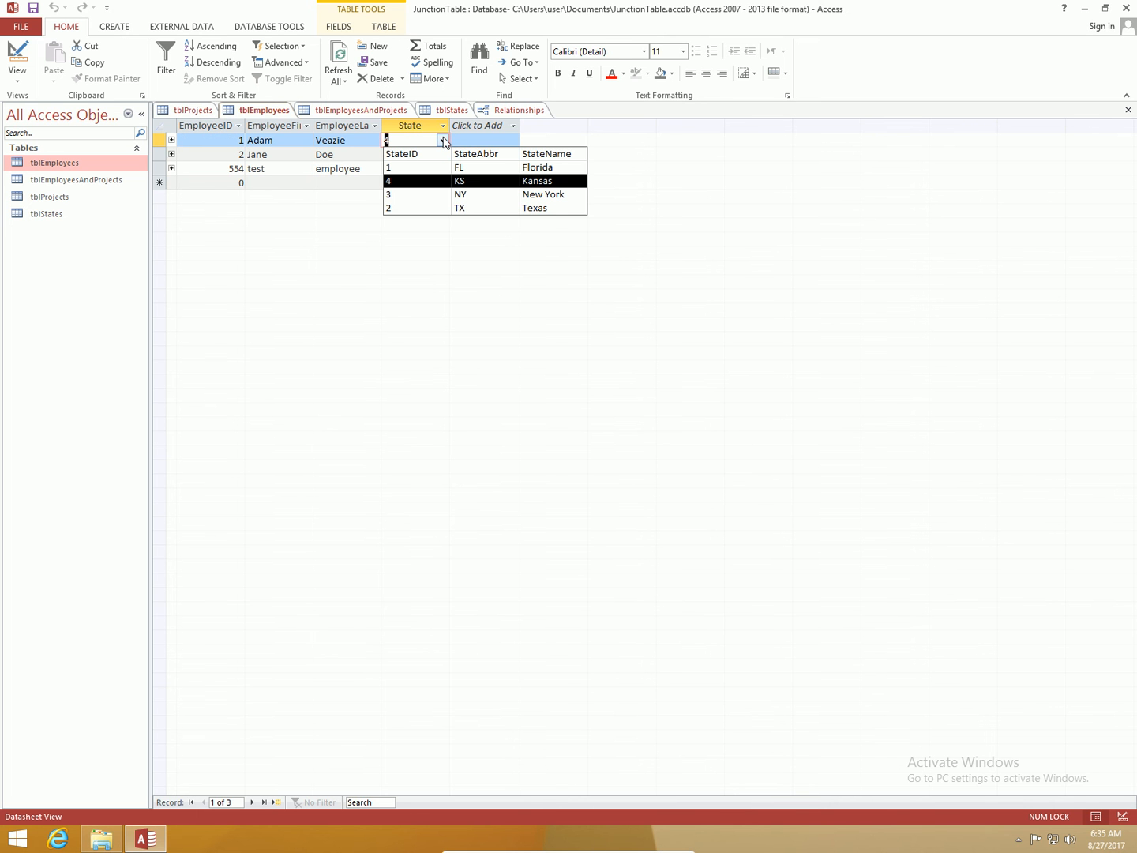